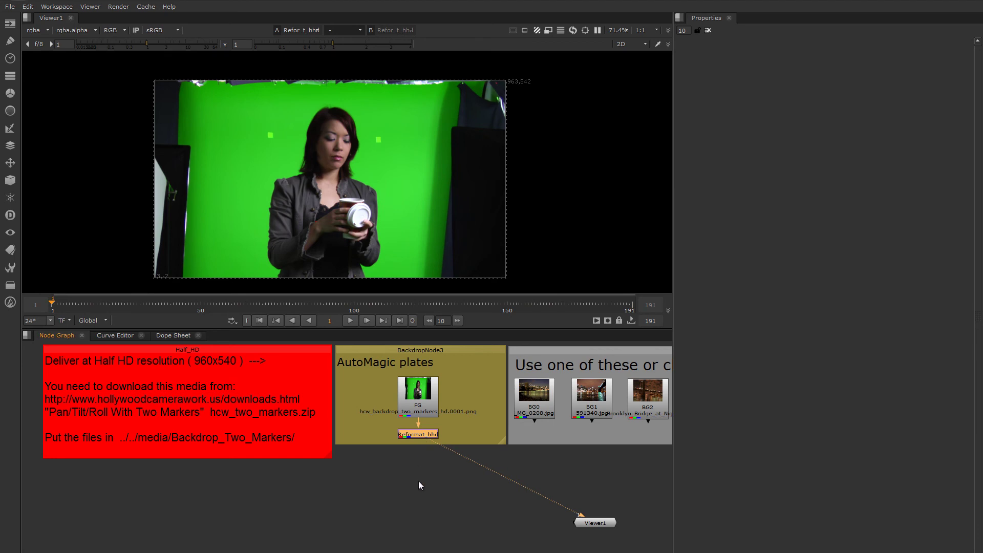
# Add a Tracker node after Reformat_hhd and place it just below the plate's backdrop.
pyautogui.press('Tab')
pyautogui.write('trac')
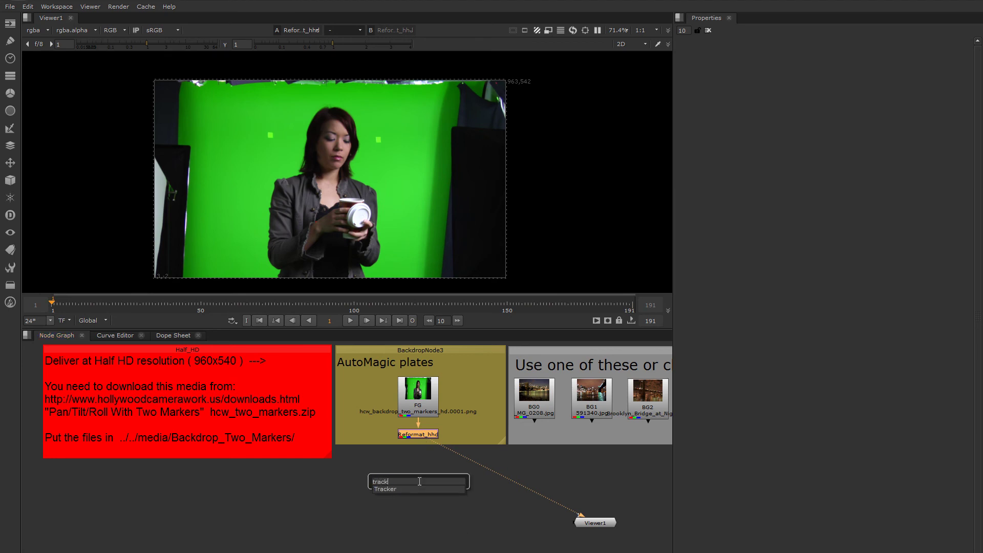
pyautogui.write('k')
pyautogui.press('Return')
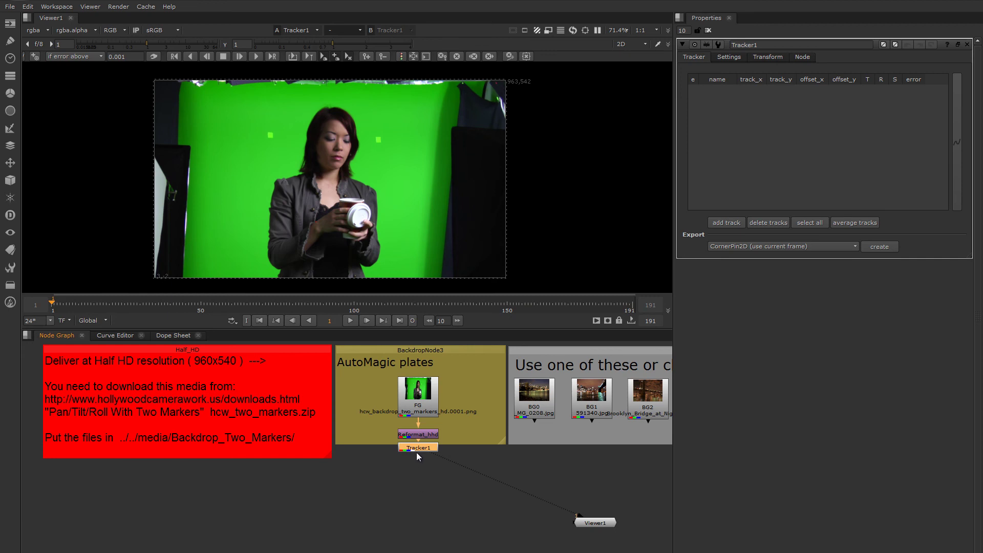
pyautogui.moveTo(422, 454); pyautogui.dragTo(422, 460)
# Add a first track point on the upper-left corner of the green screen marker beside the woman's head, on the image's left.
pyautogui.click(35, 57)
pyautogui.scroll(3, 269, 137)
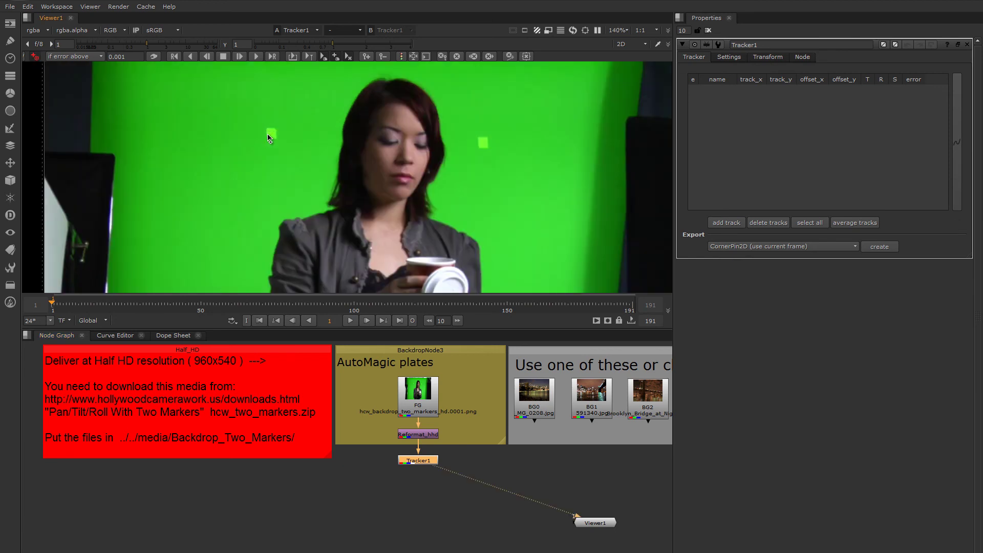
pyautogui.scroll(1, 279, 148)
pyautogui.moveTo(279, 148); pyautogui.dragTo(258, 199, button='middle')
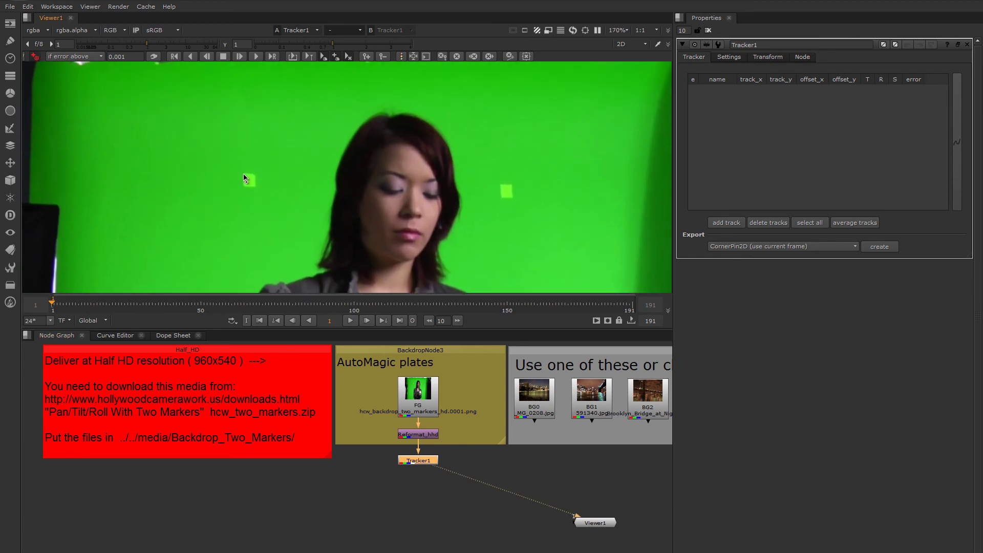
pyautogui.click(243, 175)
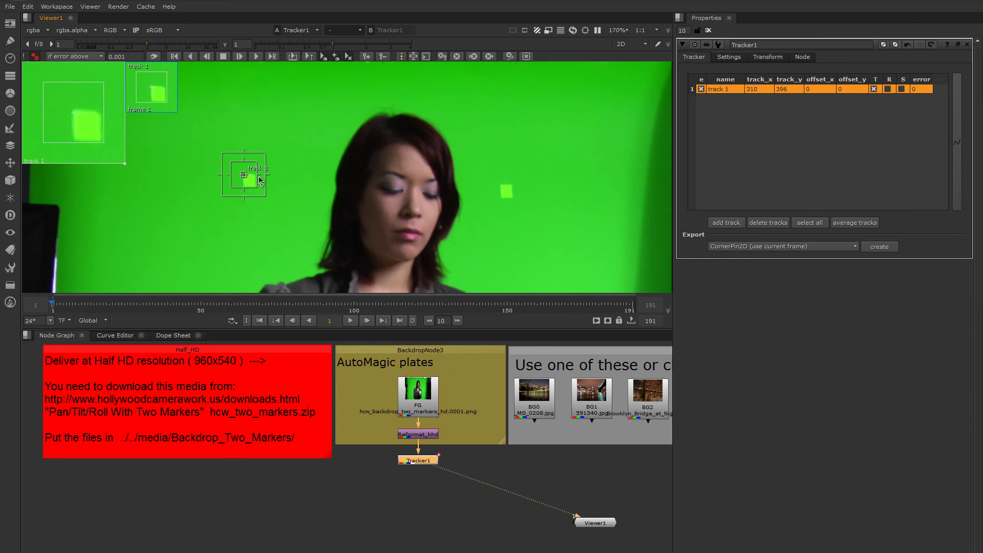
# Enlarge track 1's search area, tighten its pattern box and align its anchor with the marker's upper-left corner.
pyautogui.scroll(3, 246, 179)
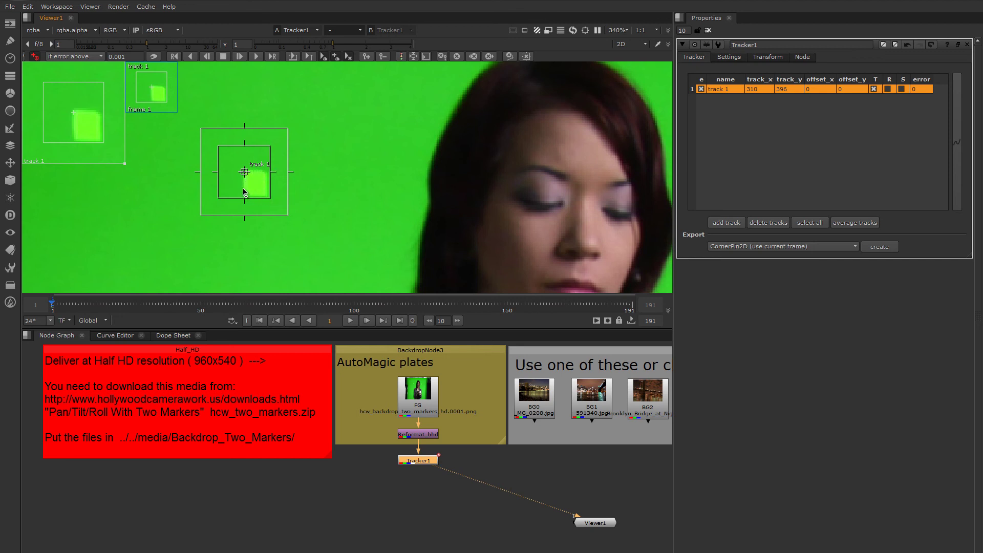
pyautogui.moveTo(270, 198); pyautogui.dragTo(335, 252)
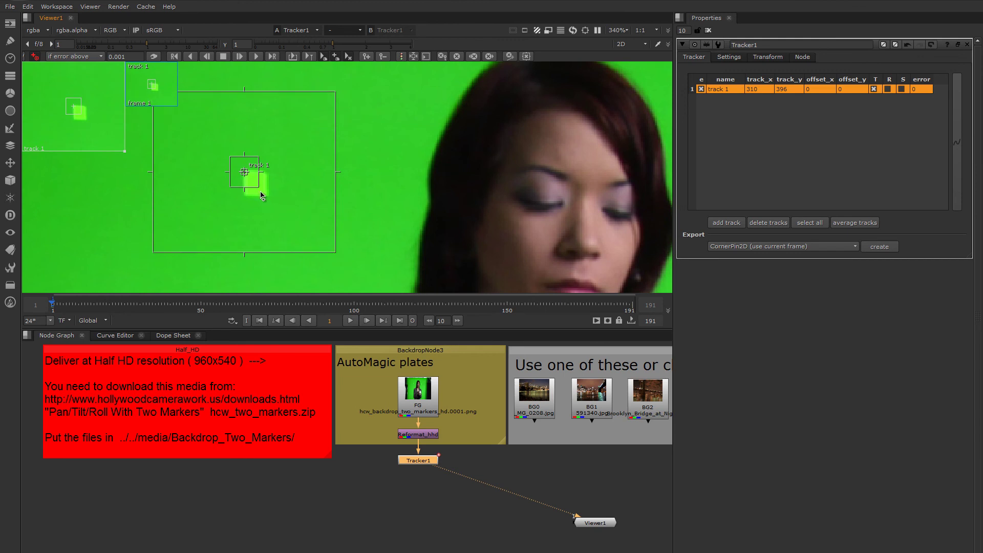
pyautogui.moveTo(260, 186); pyautogui.dragTo(261, 185)
pyautogui.moveTo(338, 252); pyautogui.dragTo(340, 255)
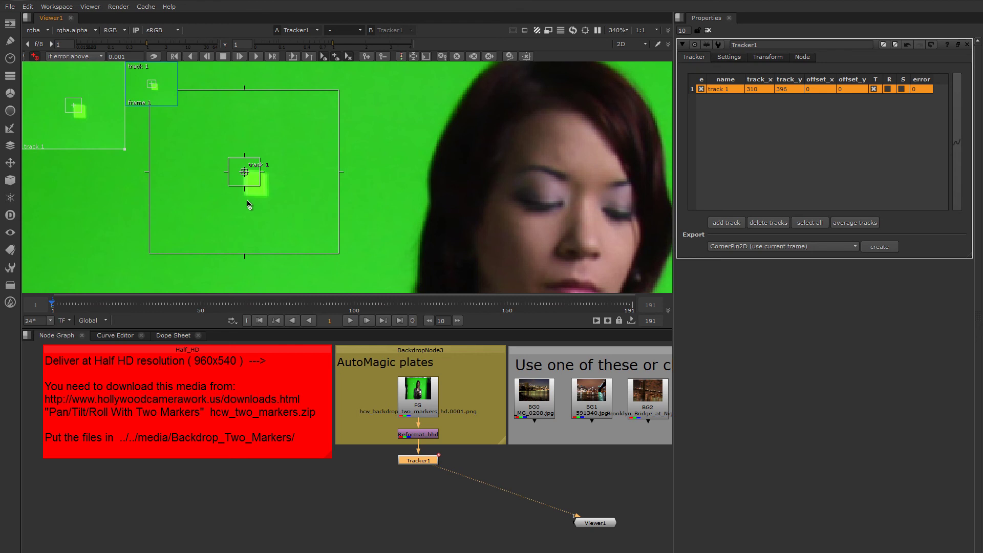
pyautogui.scroll(3, 242, 176)
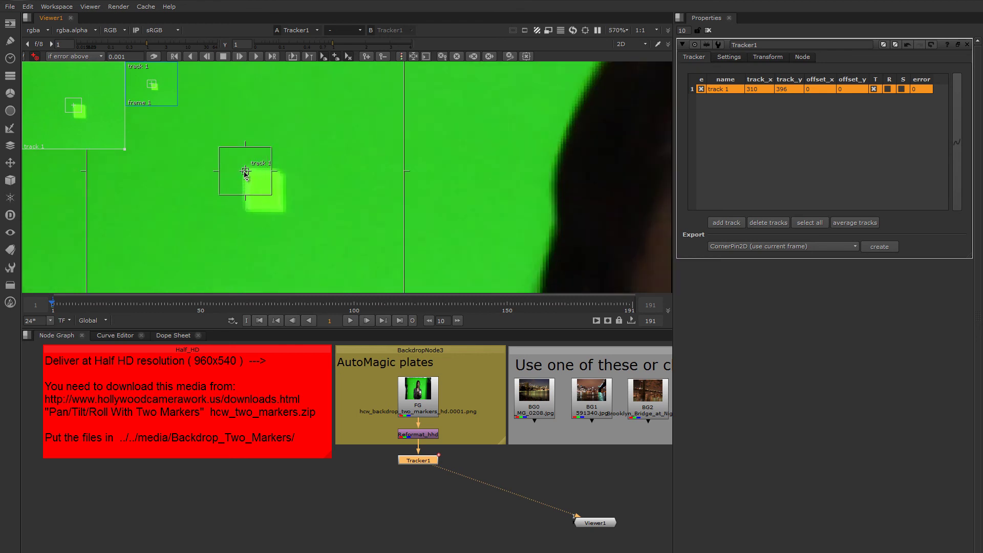
pyautogui.moveTo(246, 172); pyautogui.dragTo(270, 197)
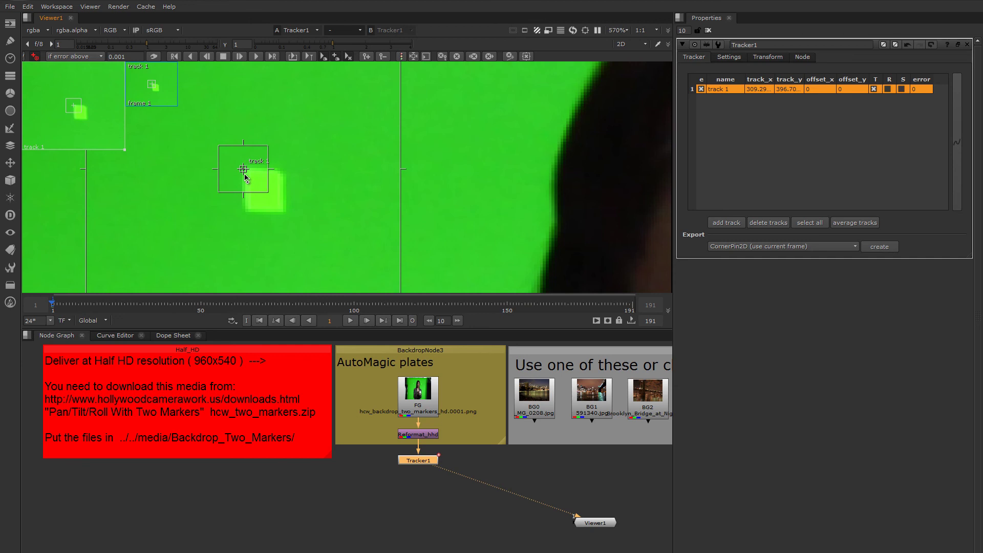
# Add track 2 on the upper-right corner of the other marker, tightening its pattern box and enlarging its search area.
pyautogui.scroll(-7, 251, 177)
pyautogui.moveTo(332, 180); pyautogui.dragTo(236, 178, button='middle')
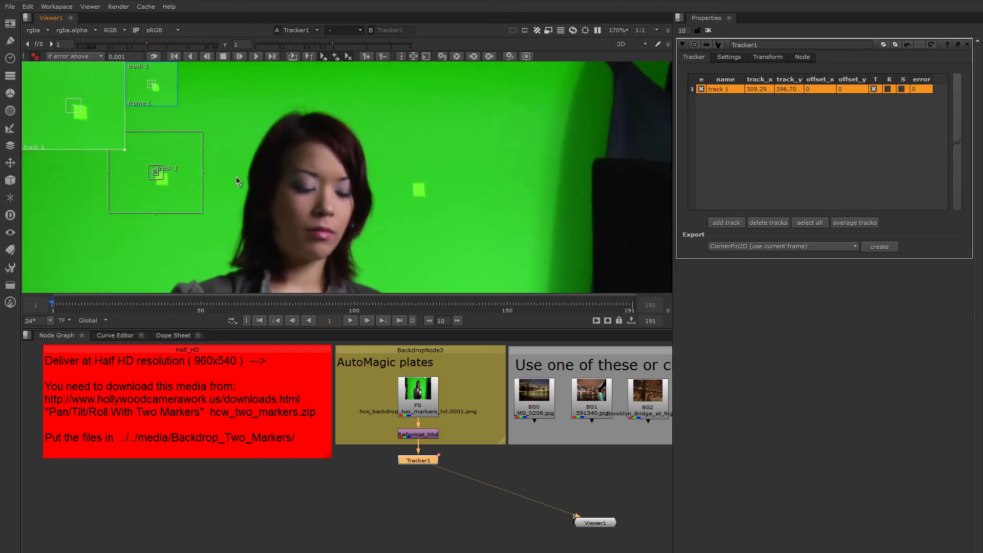
pyautogui.scroll(3, 381, 184)
pyautogui.scroll(3, 436, 193)
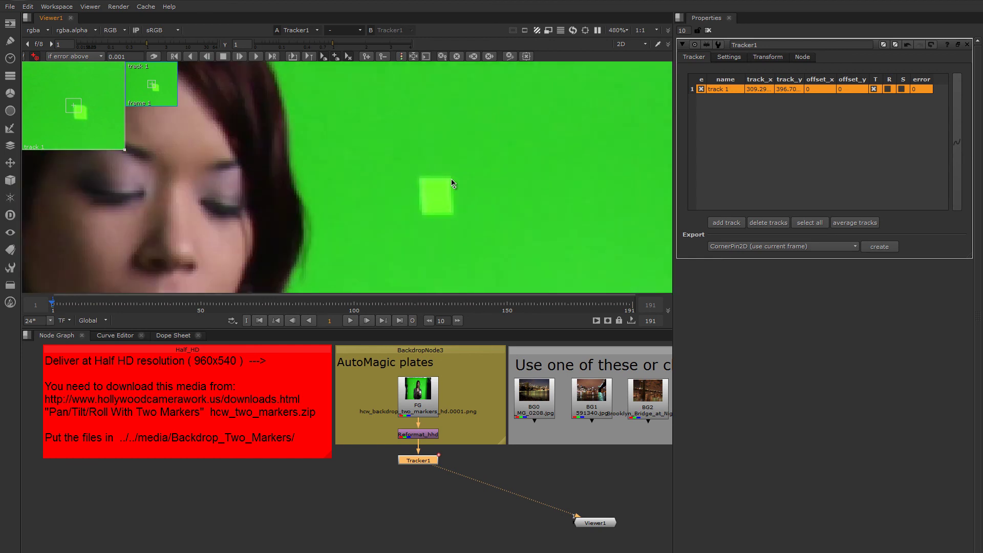
pyautogui.keyDown('ctrl'); pyautogui.keyDown('alt'); pyautogui.click(452, 181); pyautogui.keyUp('alt'); pyautogui.keyUp('ctrl')
pyautogui.moveTo(415, 217); pyautogui.dragTo(433, 205)
pyautogui.moveTo(499, 228); pyautogui.dragTo(558, 285)
# Enable translation for track 2 and rotation for both track 1 and track 2.
pyautogui.scroll(-6, 410, 214)
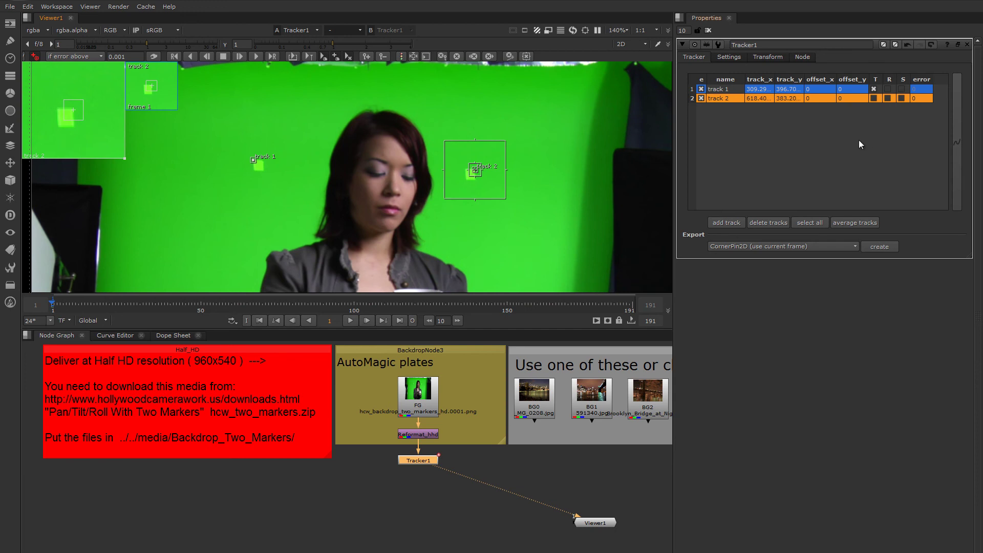
pyautogui.click(873, 98)
pyautogui.click(887, 89)
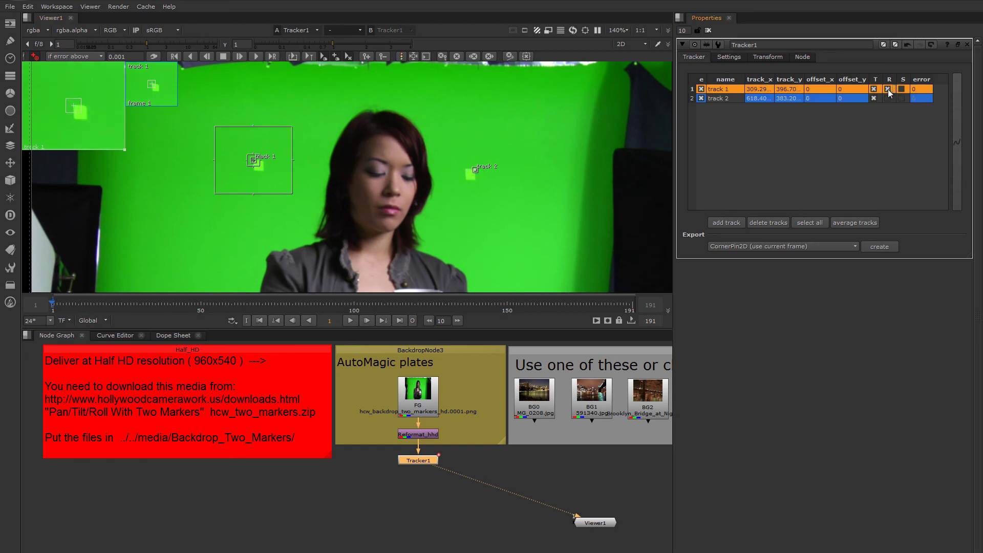
pyautogui.click(888, 98)
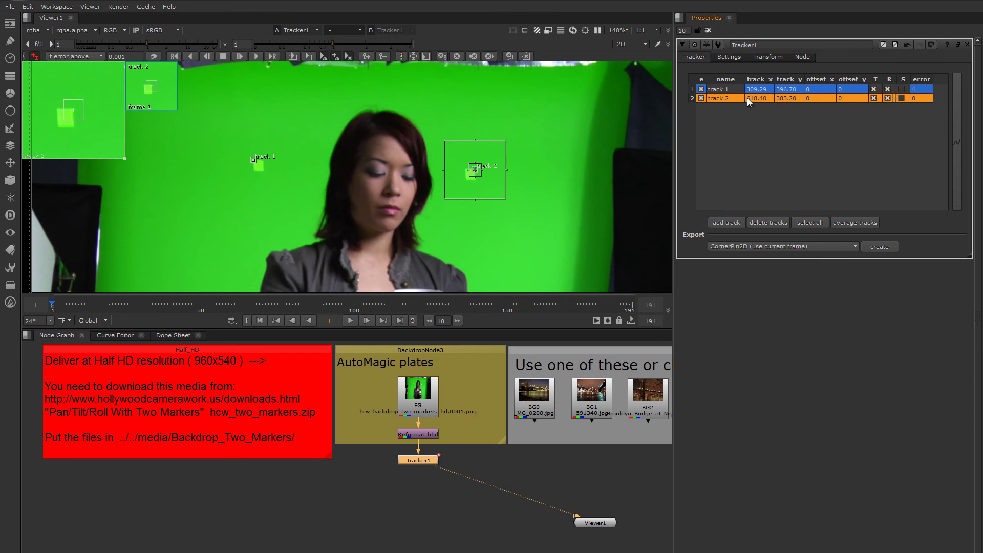
# Track both points forward to frame 191 and review the resulting track 2 path around frame 103.
pyautogui.keyDown('shift'); pyautogui.click(722, 89); pyautogui.keyUp('shift')
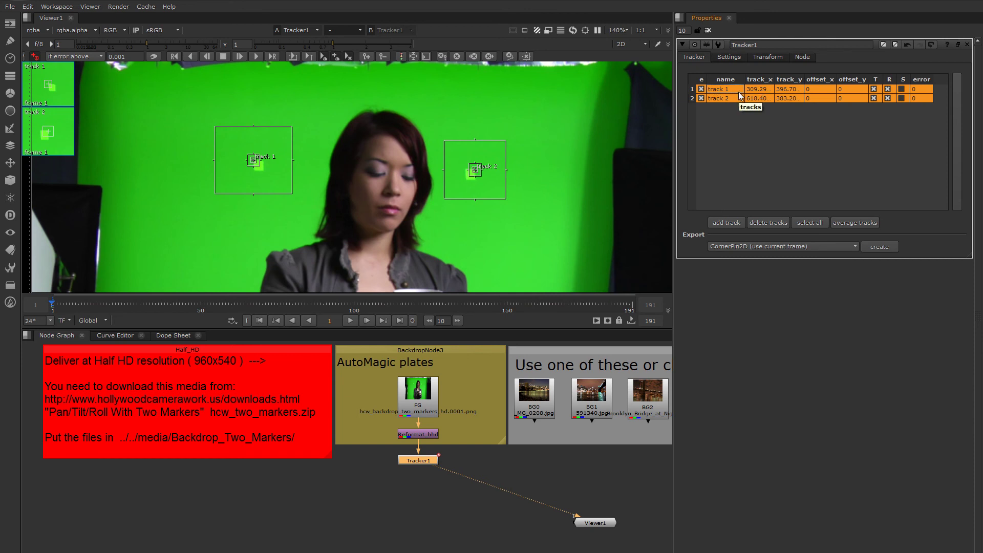
pyautogui.click(256, 57)
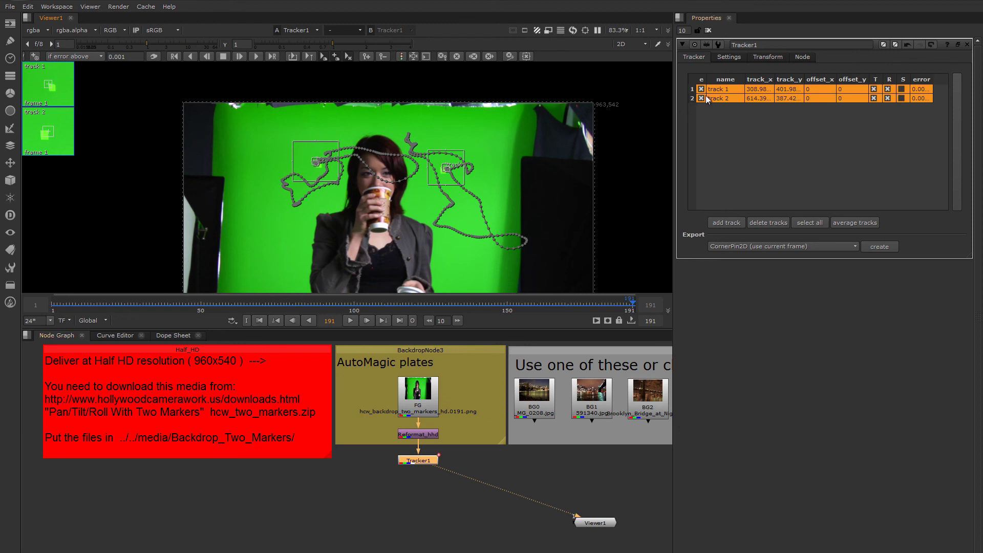
pyautogui.click(722, 90)
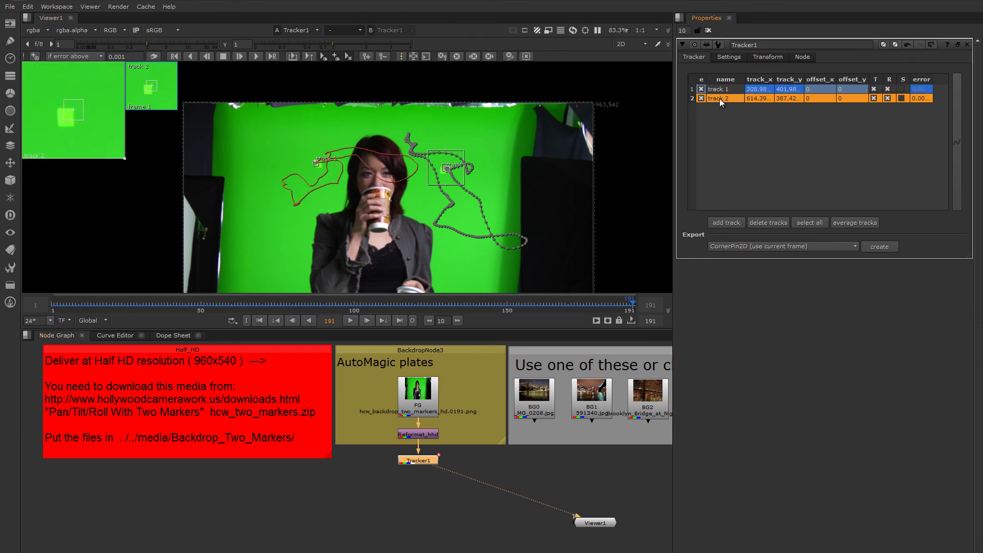
pyautogui.moveTo(219, 303); pyautogui.dragTo(362, 302)
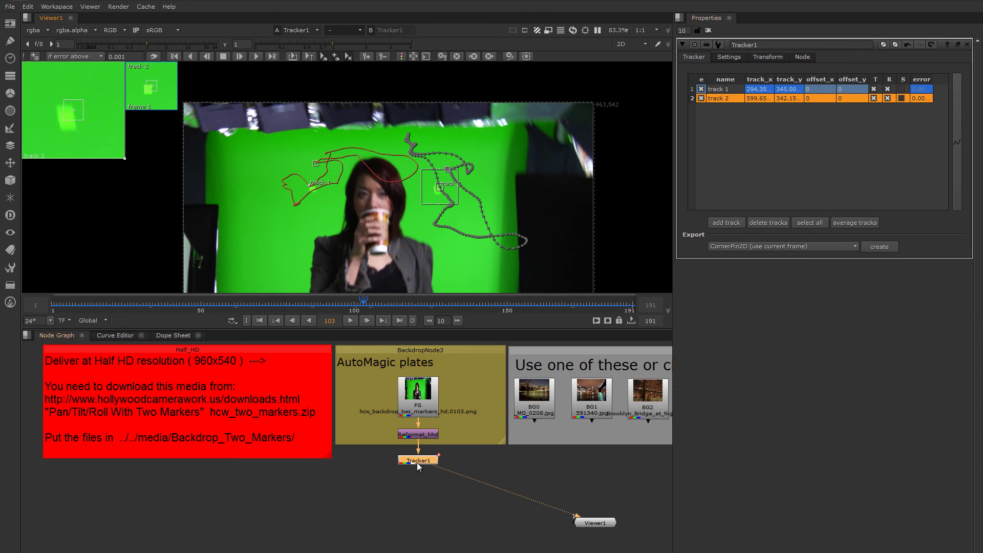
# Move Tracker1 beside Reformat_hhd and set its transform to match-move.
pyautogui.moveTo(417, 462); pyautogui.dragTo(474, 444)
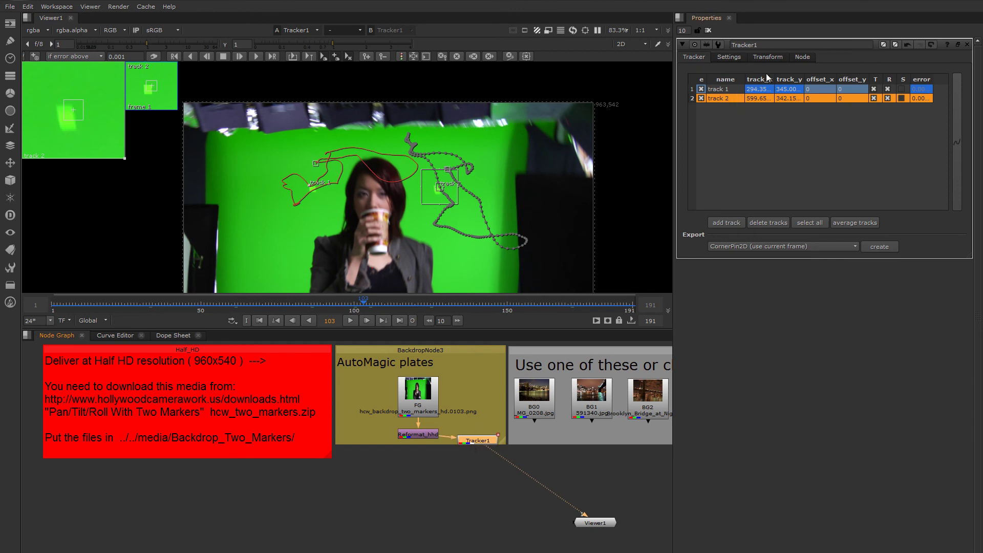
pyautogui.moveTo(477, 448); pyautogui.dragTo(477, 442)
pyautogui.click(758, 57)
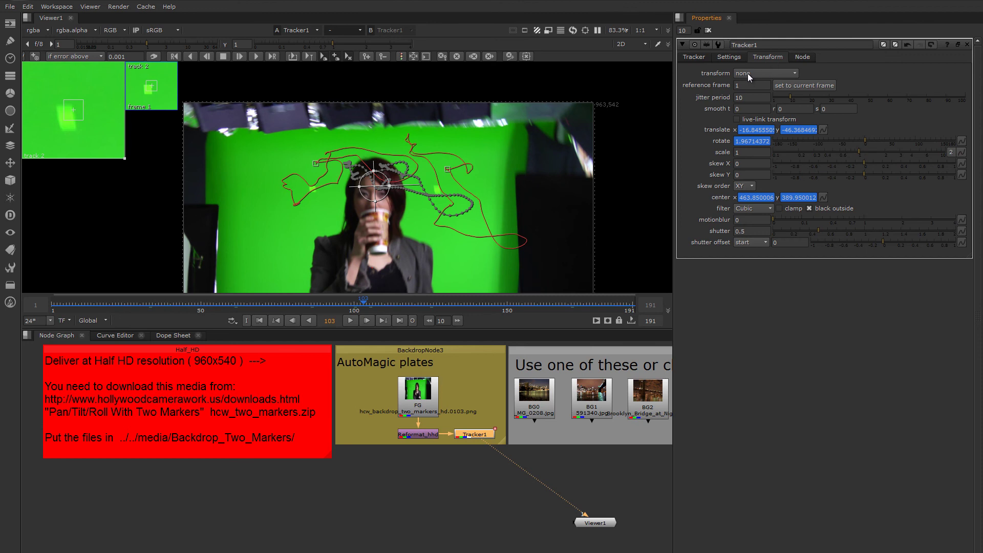
pyautogui.click(747, 72)
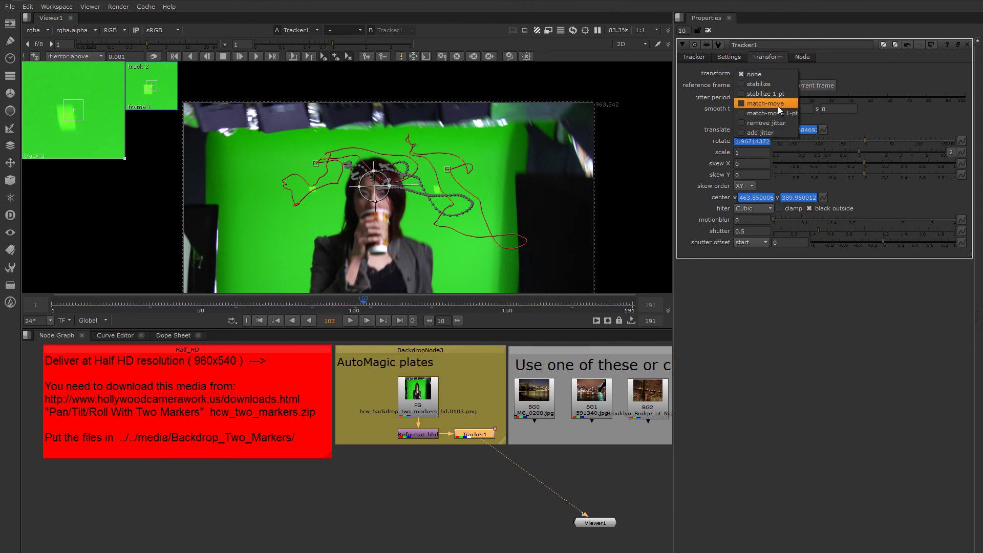
pyautogui.click(754, 103)
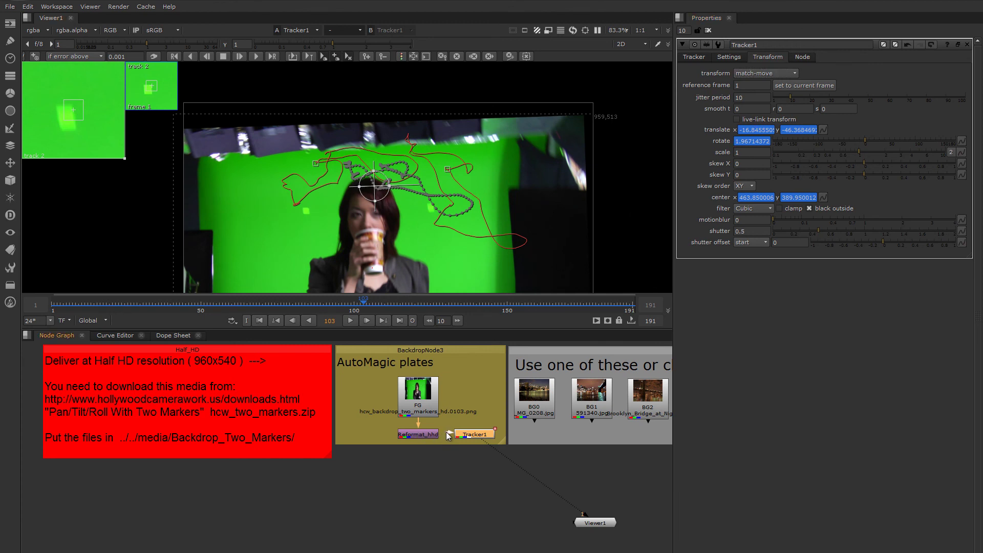
# Try feeding the BG0 image through Tracker1, preview the match-move across the timeline, and reconnect the input to Reformat_hhd.
pyautogui.moveTo(444, 432); pyautogui.dragTo(534, 401)
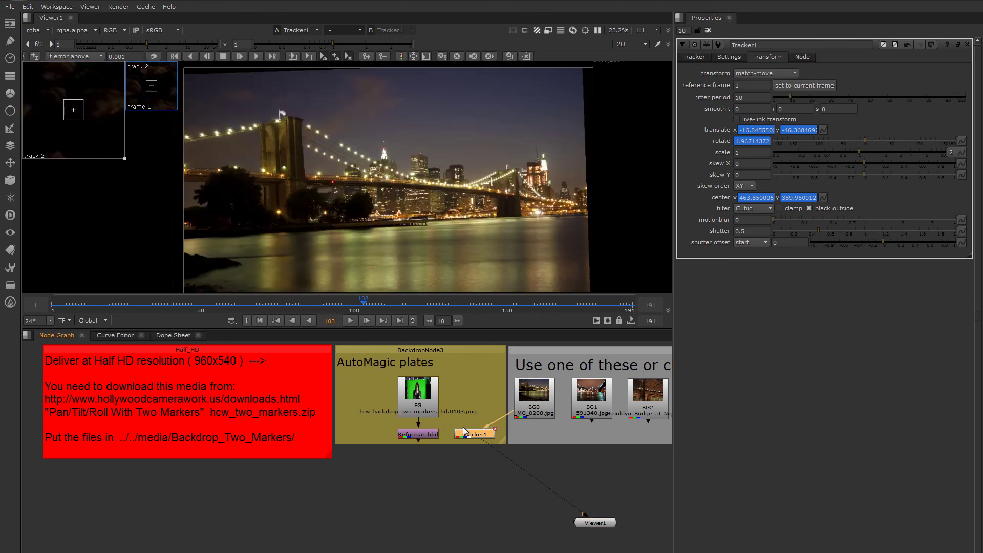
pyautogui.click(283, 301)
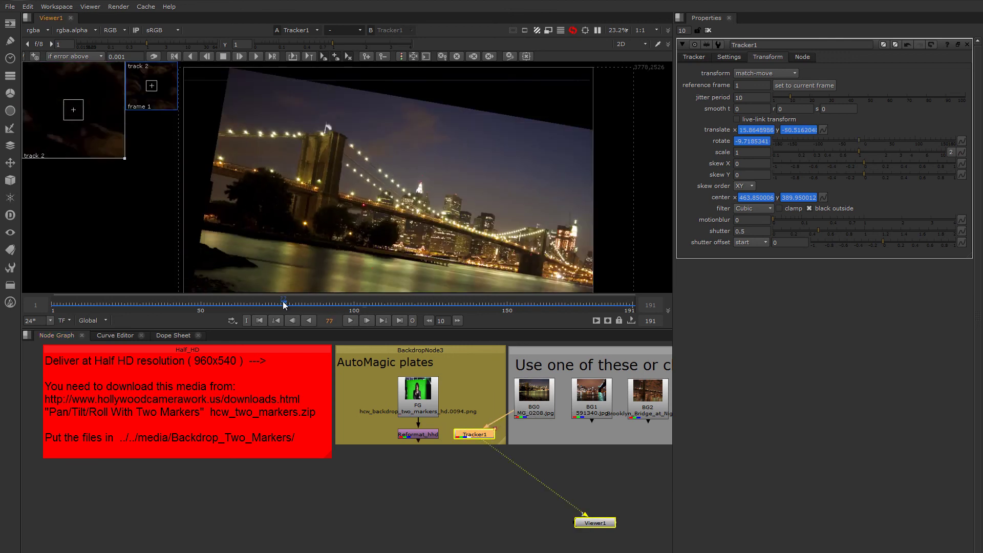
pyautogui.moveTo(282, 301); pyautogui.dragTo(466, 314)
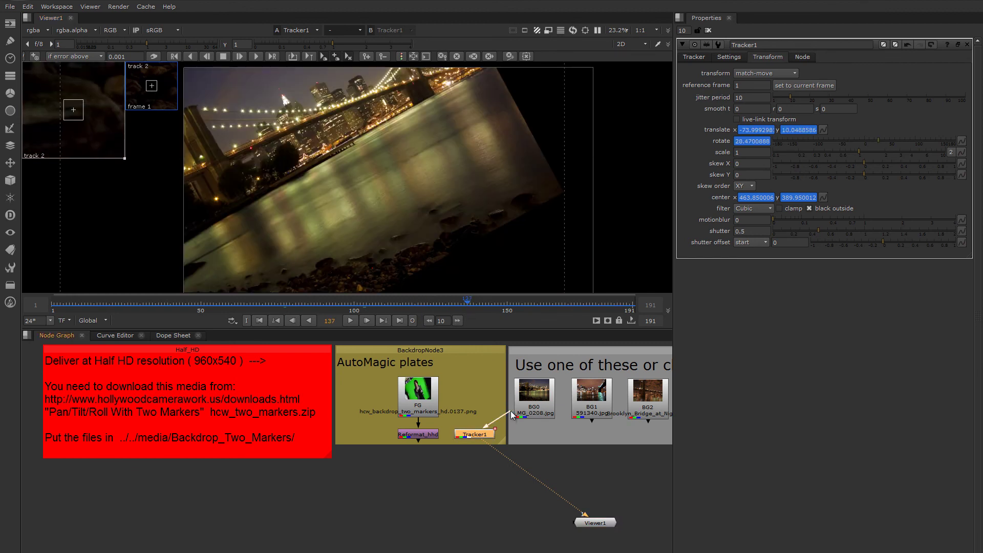
pyautogui.moveTo(446, 434); pyautogui.dragTo(441, 434)
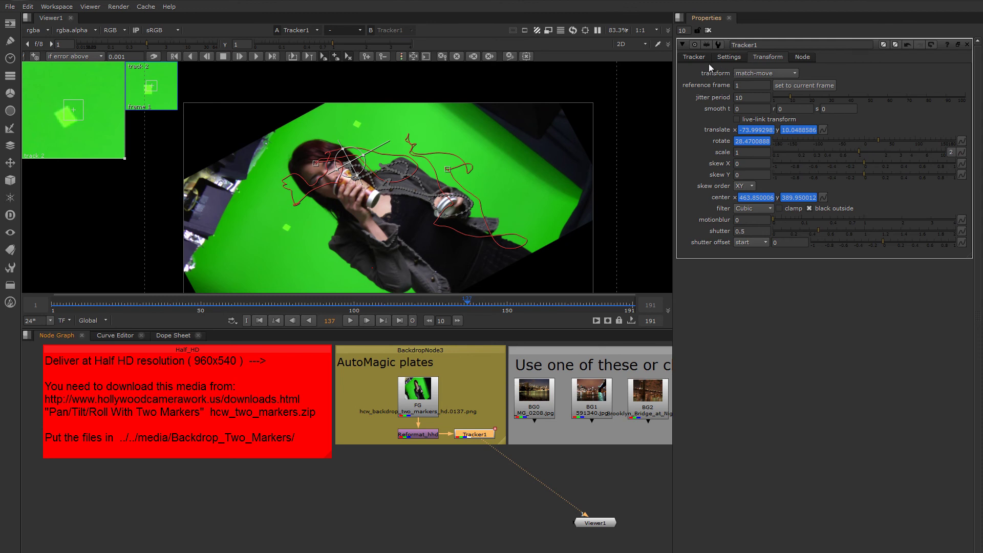
# Export a Transform (match-move) node from the tracks and position it below Tracker1.
pyautogui.click(695, 57)
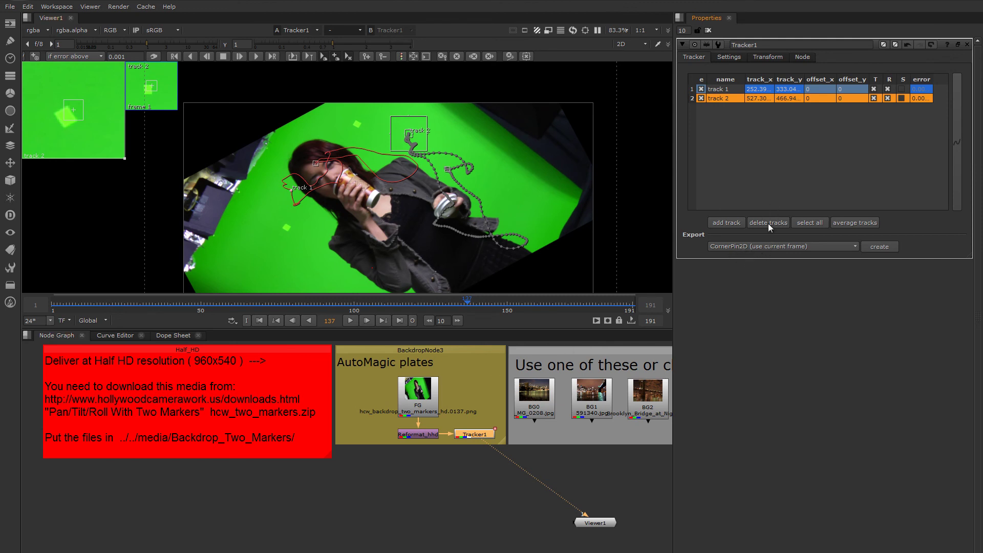
pyautogui.click(730, 247)
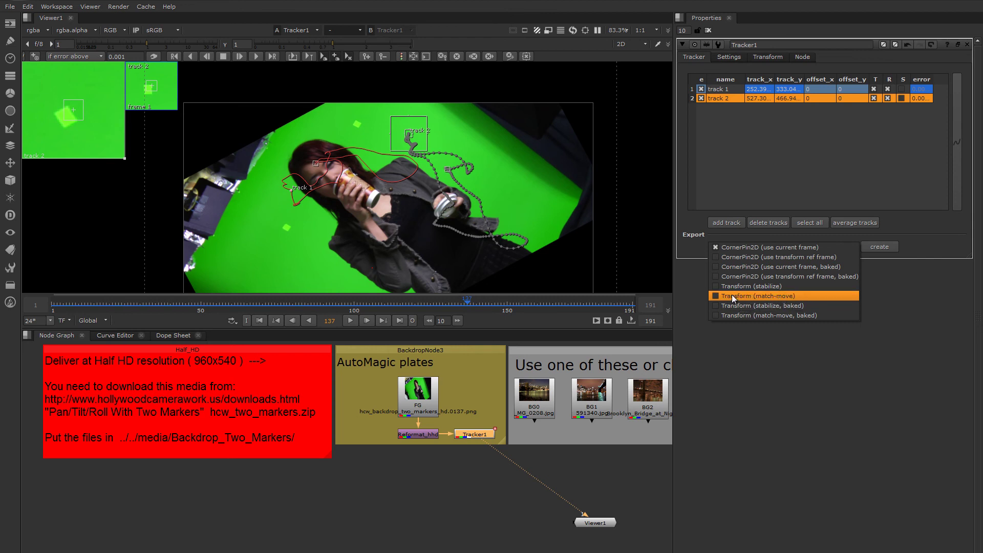
pyautogui.click(764, 297)
pyautogui.click(877, 247)
pyautogui.moveTo(529, 459); pyautogui.dragTo(470, 503)
pyautogui.click(481, 436)
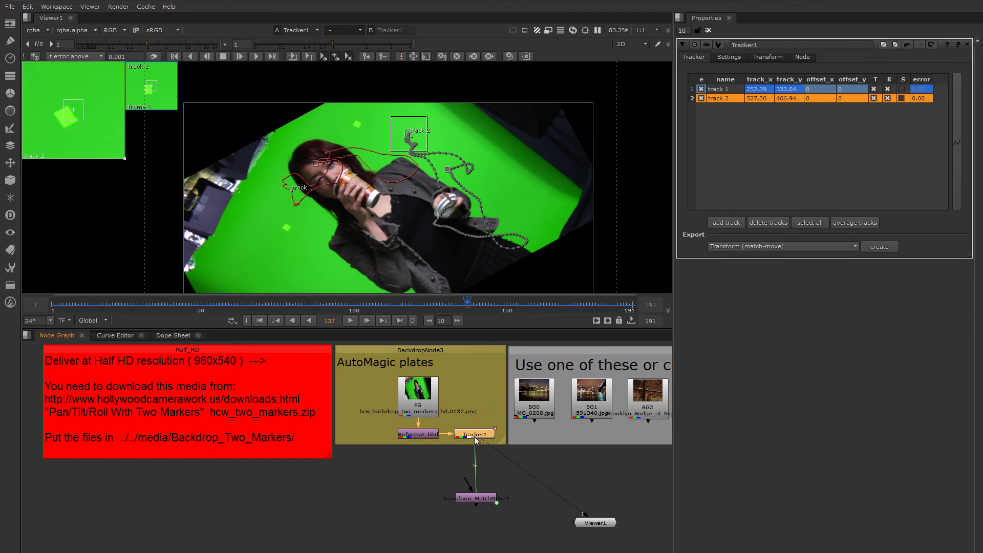
pyautogui.click(479, 499)
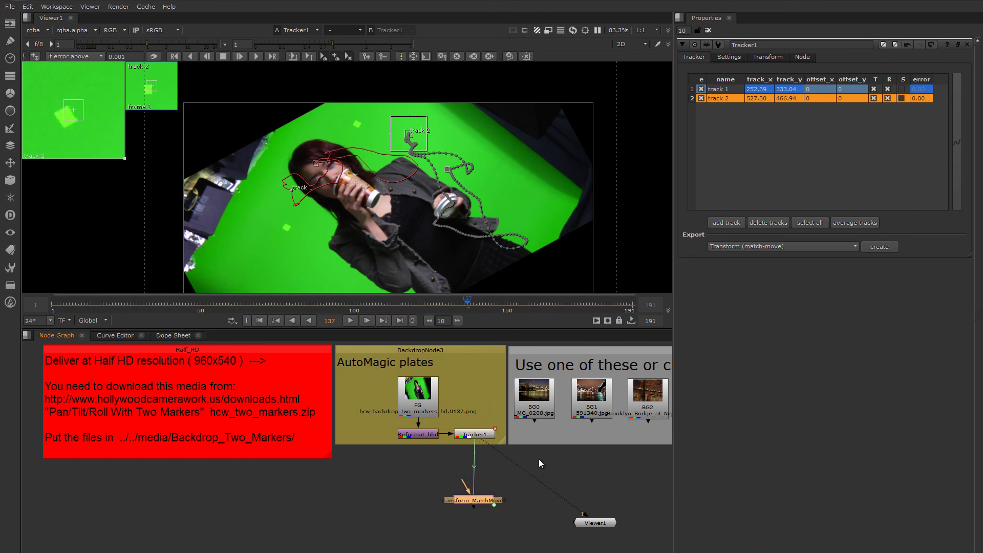
# Connect the exported match-move Transform's input to the BG3 background image.
pyautogui.moveTo(541, 458); pyautogui.dragTo(412, 441, button='middle')
pyautogui.scroll(-1, 412, 441)
pyautogui.moveTo(514, 442)
pyautogui.mouseDown(button='middle')
pyautogui.moveTo(490, 443)
pyautogui.moveTo(498, 438)
pyautogui.mouseUp(button='middle')
pyautogui.moveTo(330, 456); pyautogui.dragTo(528, 402)
pyautogui.moveTo(347, 471); pyautogui.dragTo(351, 462)
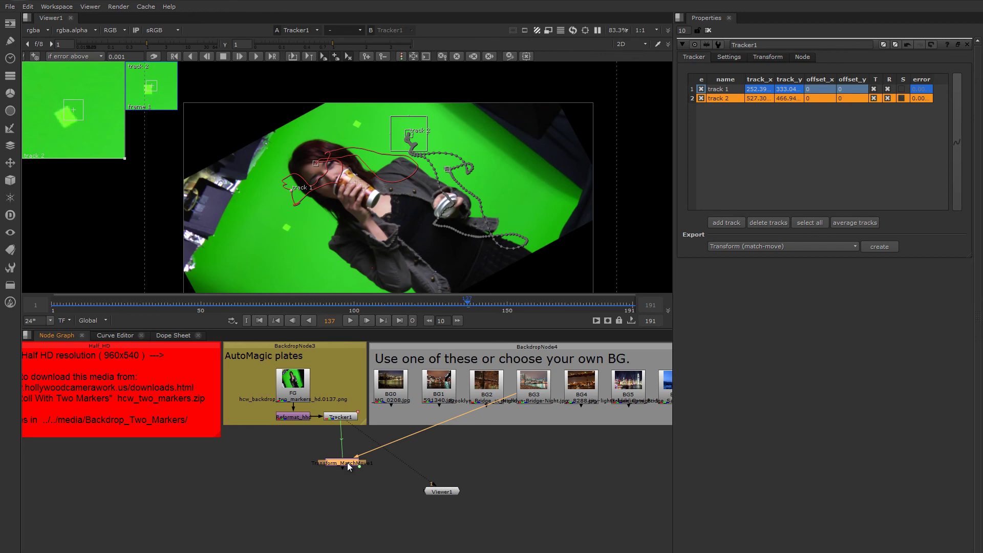
# Show the match-move Transform's output in the viewer, close the open node properties and examine the background at frame 115.
pyautogui.press('1')
pyautogui.click(708, 31)
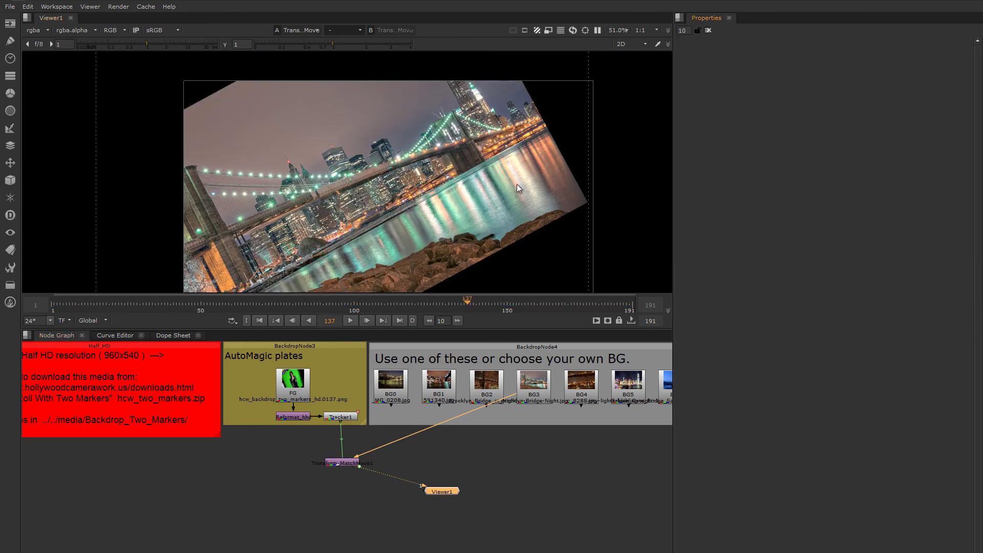
pyautogui.moveTo(455, 304); pyautogui.dragTo(400, 302)
pyautogui.press('f')
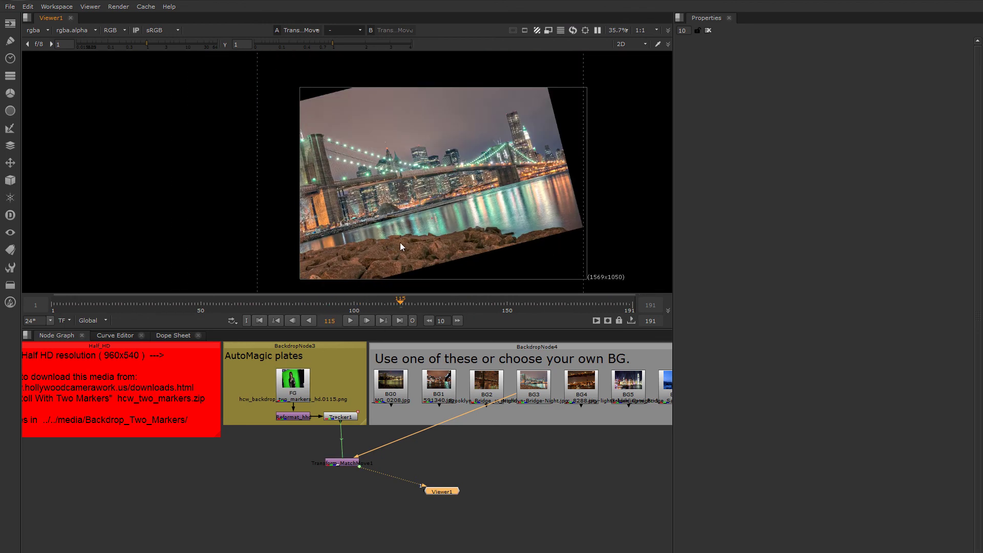
pyautogui.moveTo(411, 241); pyautogui.dragTo(445, 239, button='middle')
pyautogui.scroll(-4, 485, 228)
pyautogui.scroll(5, 446, 224)
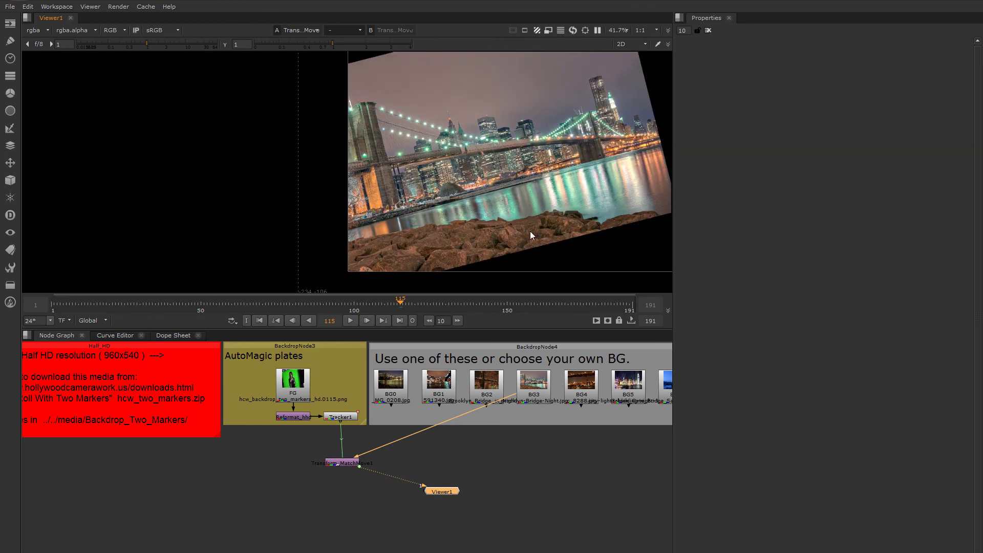
# Show the greenscreen footage from the Reformat_hhd node in the viewer at frame 115.
pyautogui.moveTo(540, 225); pyautogui.dragTo(373, 213, button='middle')
pyautogui.scroll(-2, 456, 219)
pyautogui.moveTo(455, 220); pyautogui.dragTo(501, 226, button='middle')
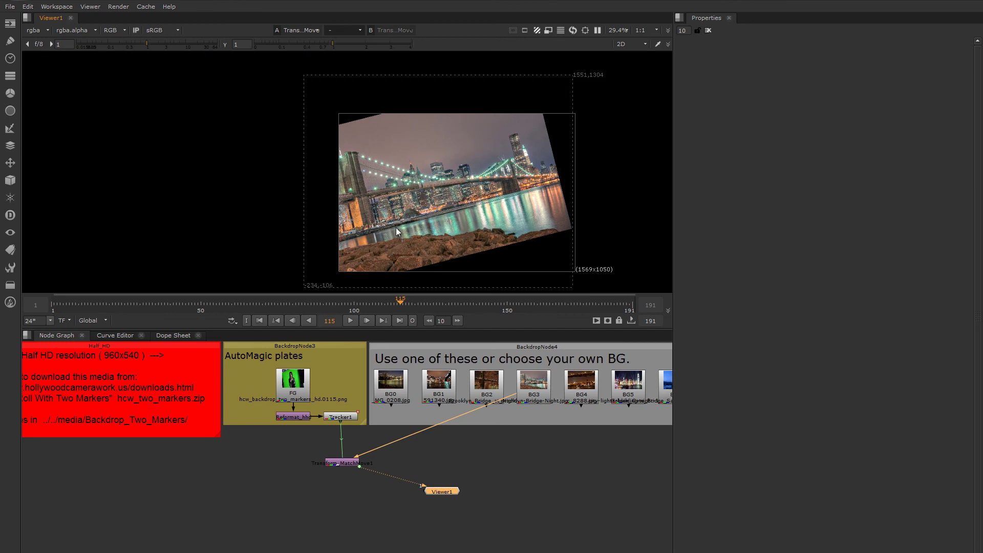
pyautogui.moveTo(343, 462); pyautogui.dragTo(343, 456)
pyautogui.moveTo(312, 434); pyautogui.dragTo(382, 445, button='middle')
pyautogui.click(360, 427)
pyautogui.press('1')
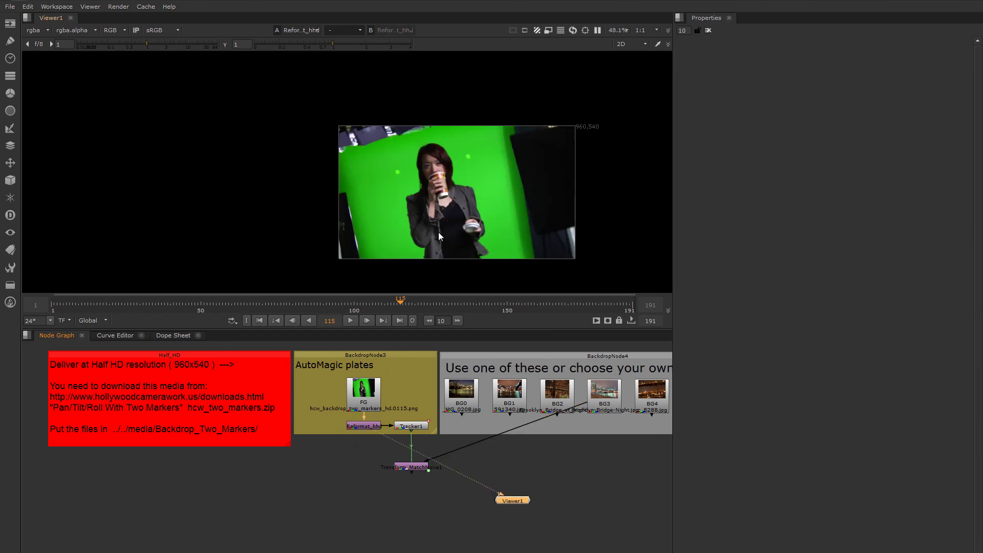
pyautogui.scroll(3, 437, 227)
pyautogui.moveTo(421, 201); pyautogui.dragTo(373, 209, button='middle')
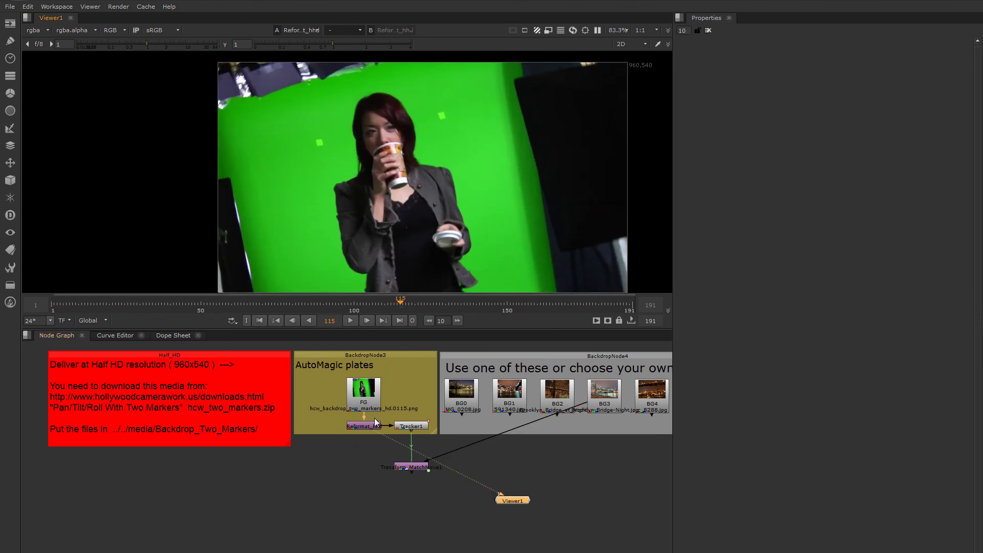
# Add a Primatte node below Reformat_hhd and connect its foreground input to the reformatted greenscreen plate.
pyautogui.click(356, 470)
pyautogui.press('Tab')
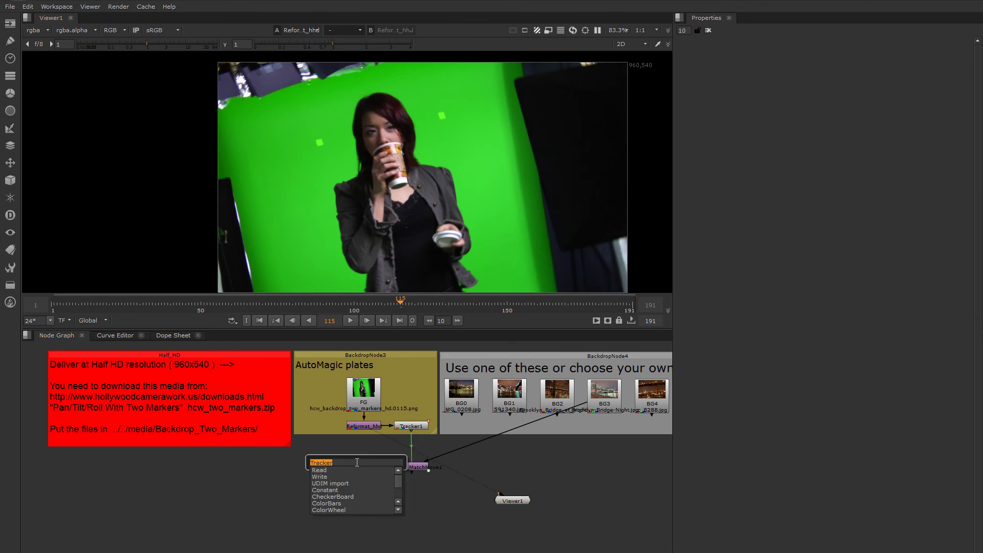
pyautogui.write('prim')
pyautogui.press('Return')
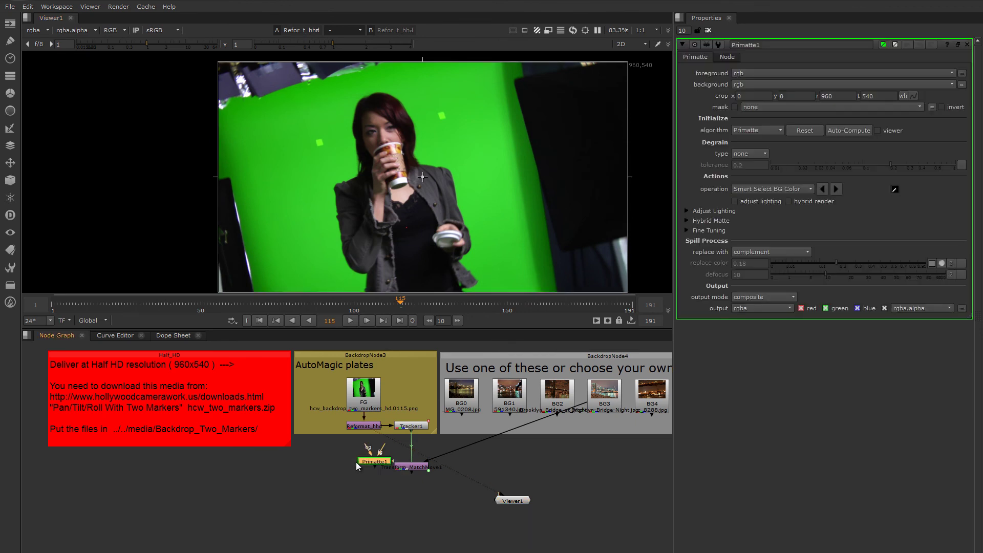
pyautogui.moveTo(368, 468)
pyautogui.mouseDown()
pyautogui.moveTo(336, 468)
pyautogui.moveTo(366, 425)
pyautogui.moveTo(352, 468)
pyautogui.moveTo(362, 469)
pyautogui.mouseUp()
pyautogui.scroll(-1, 355, 458)
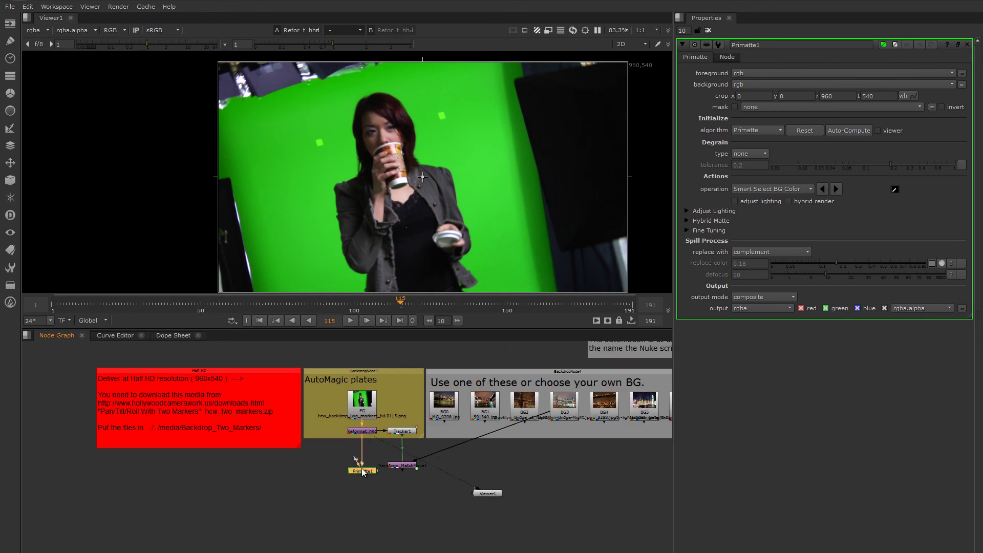
# Run Auto-Compute on the Primatte node and show its keyed output in the viewer.
pyautogui.click(843, 131)
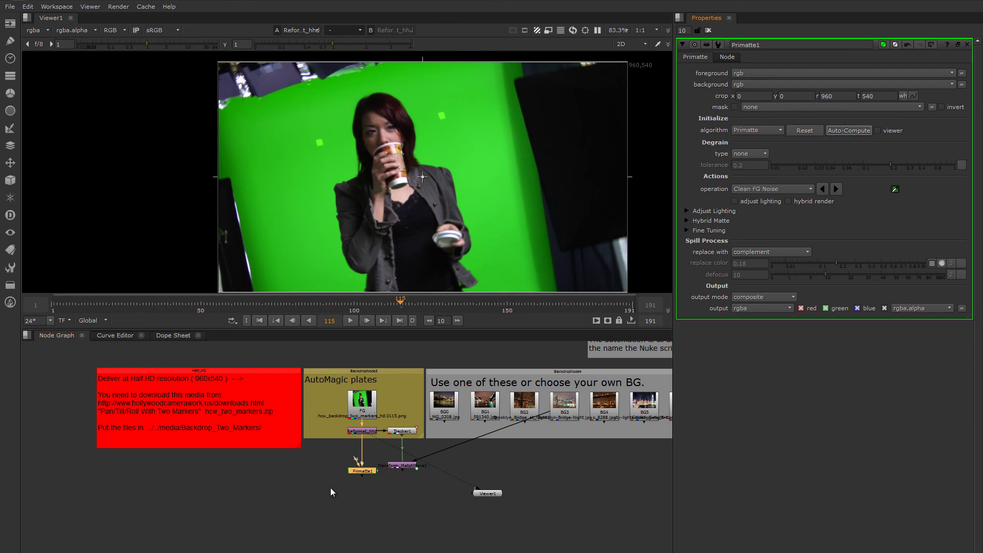
pyautogui.press('1')
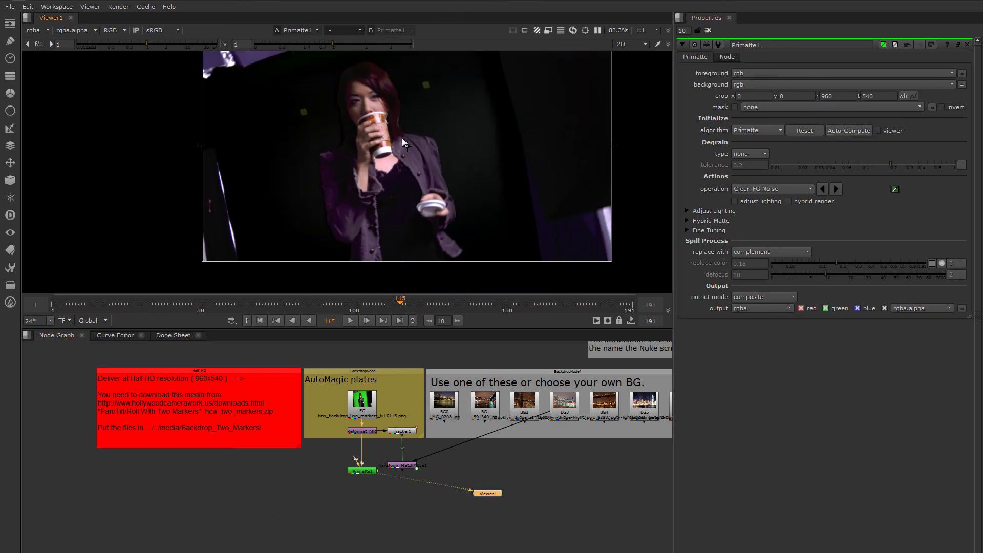
pyautogui.moveTo(409, 162); pyautogui.dragTo(411, 166, button='middle')
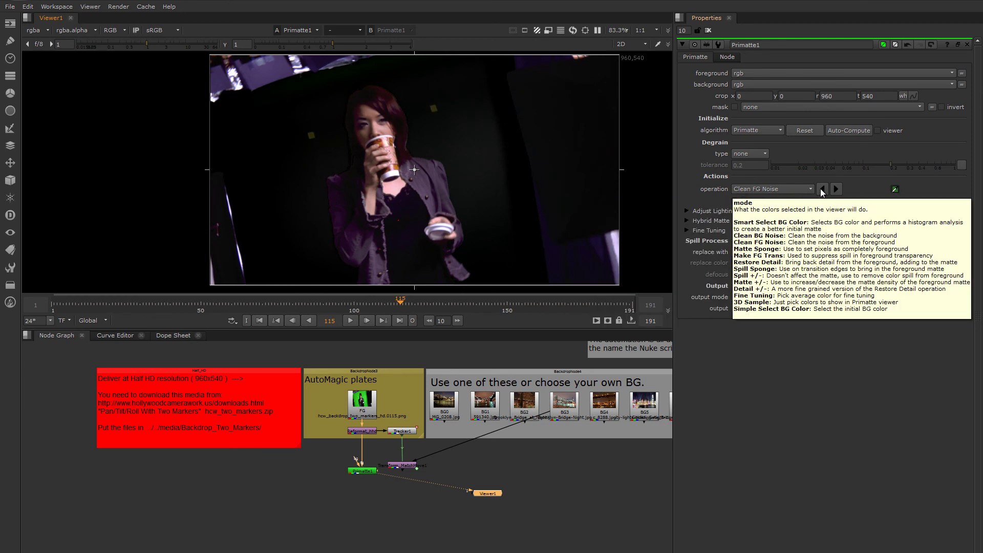
pyautogui.keyDown('ctrl'); pyautogui.click(423, 173); pyautogui.keyUp('ctrl')
pyautogui.scroll(3, 411, 189)
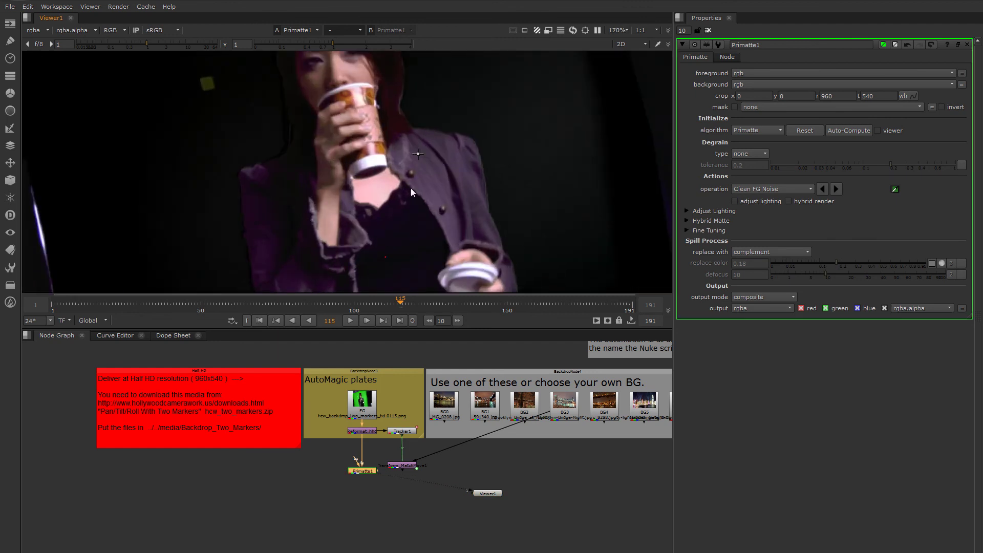
pyautogui.press('1')
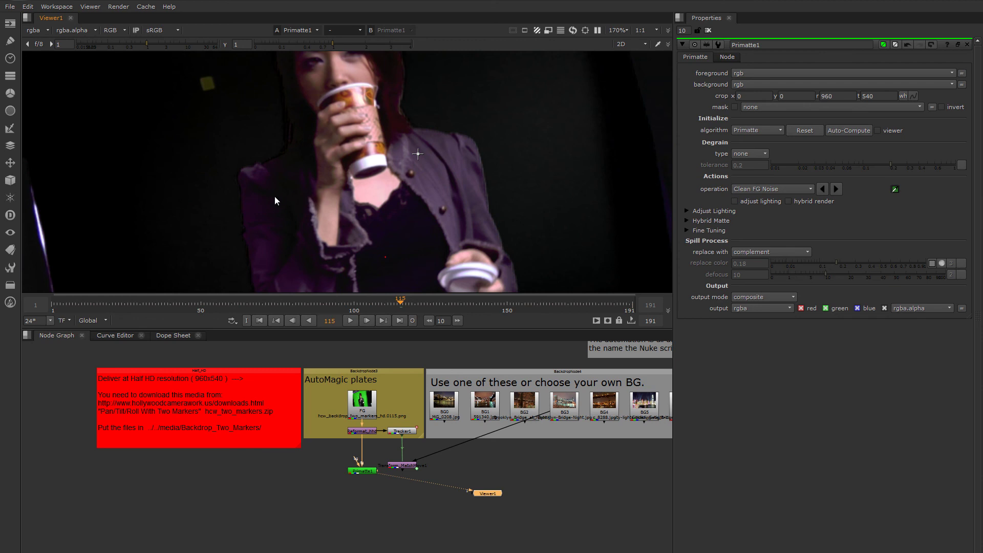
# With the Clean FG Noise operation, sample the woman's jacket and coffee cup to restore their solid foreground colors.
pyautogui.click(894, 189)
pyautogui.click(896, 188)
pyautogui.keyDown('ctrl'); pyautogui.moveTo(317, 189); pyautogui.dragTo(322, 174); pyautogui.keyUp('ctrl')
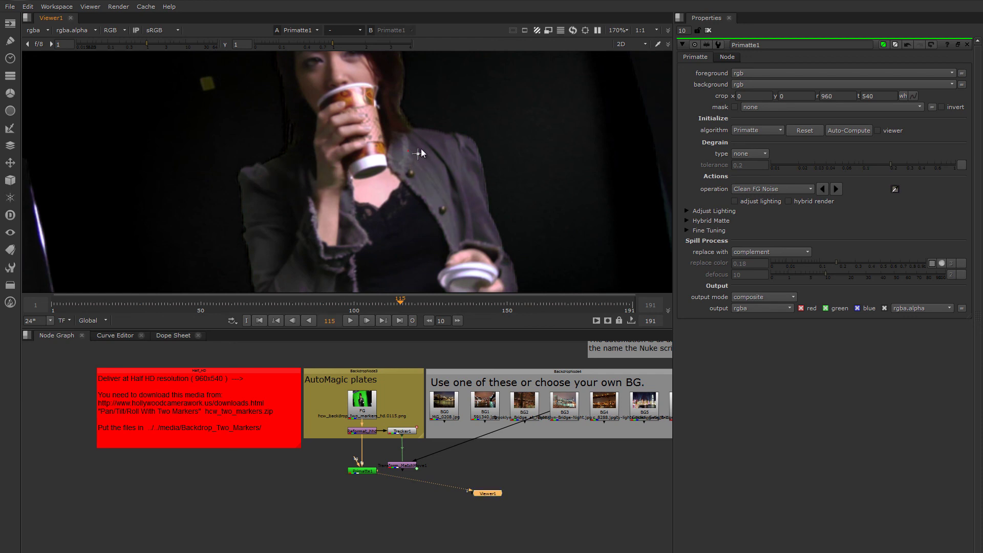
pyautogui.moveTo(462, 197); pyautogui.dragTo(429, 136, button='middle')
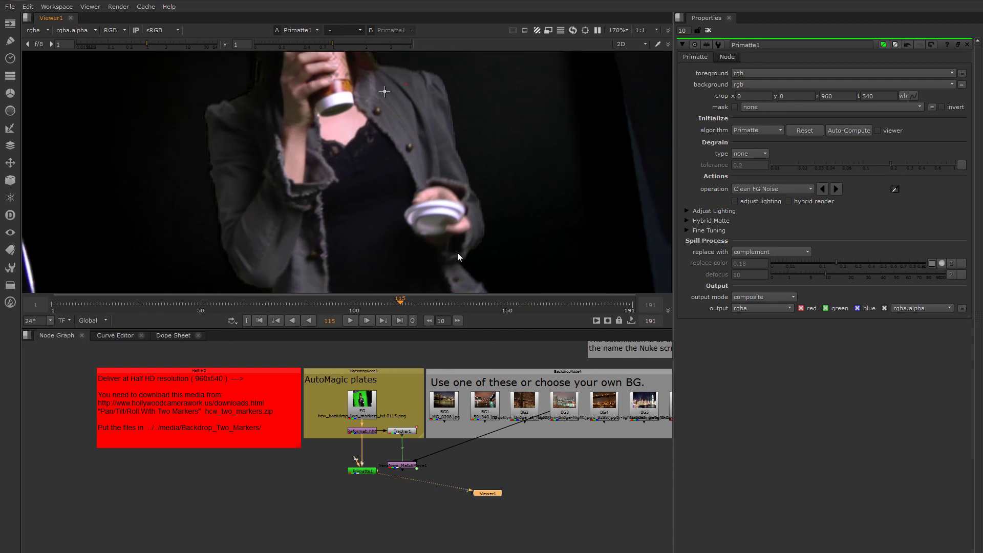
pyautogui.moveTo(355, 174); pyautogui.dragTo(368, 106, button='middle')
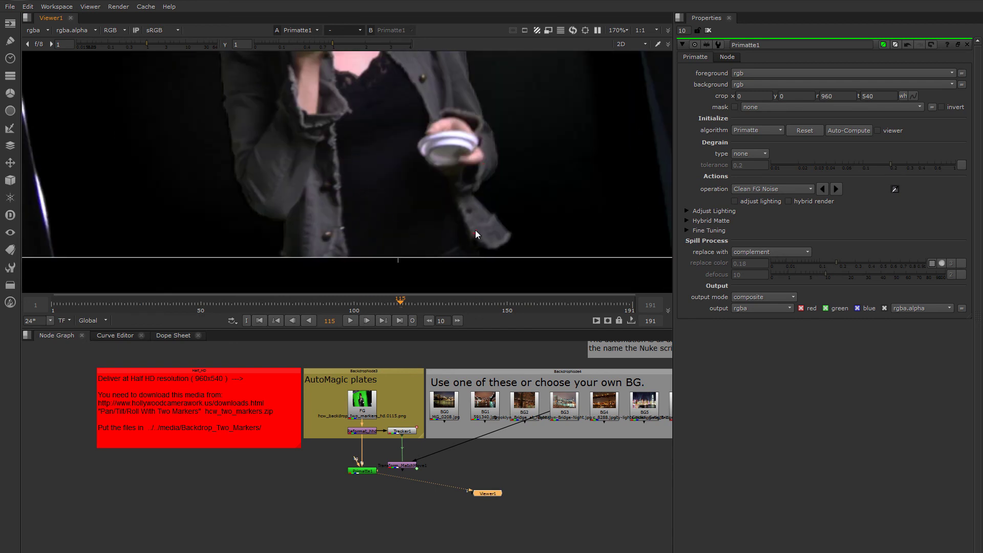
pyautogui.moveTo(424, 194); pyautogui.dragTo(451, 276, button='middle')
pyautogui.moveTo(372, 118); pyautogui.dragTo(397, 218, button='middle')
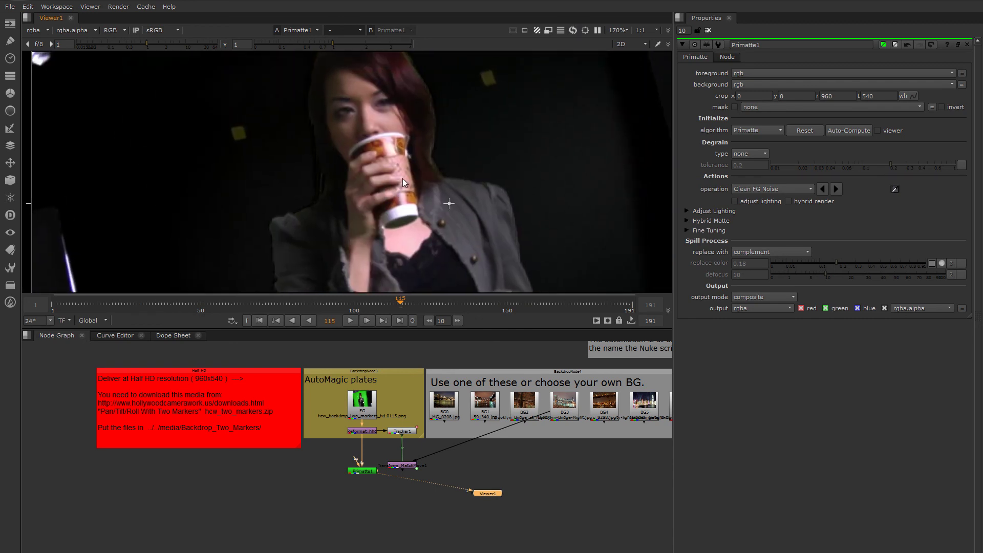
pyautogui.keyDown('ctrl'); pyautogui.click(396, 167); pyautogui.keyUp('ctrl')
pyautogui.moveTo(390, 121); pyautogui.dragTo(364, 136, button='middle')
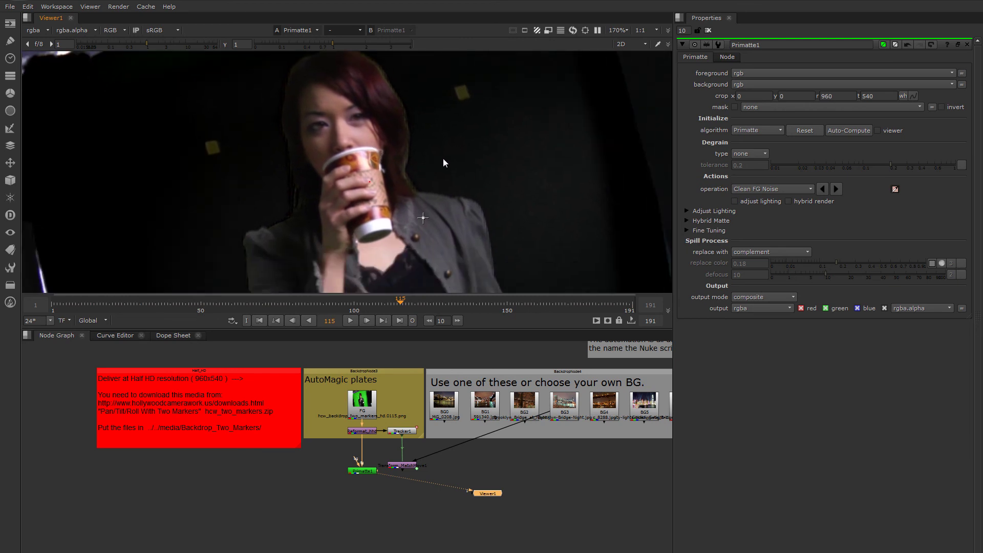
# Show the alpha channel and sample the grey specks inside the woman's silhouette with Clean FG Noise.
pyautogui.scroll(-1, 487, 171)
pyautogui.press('a')
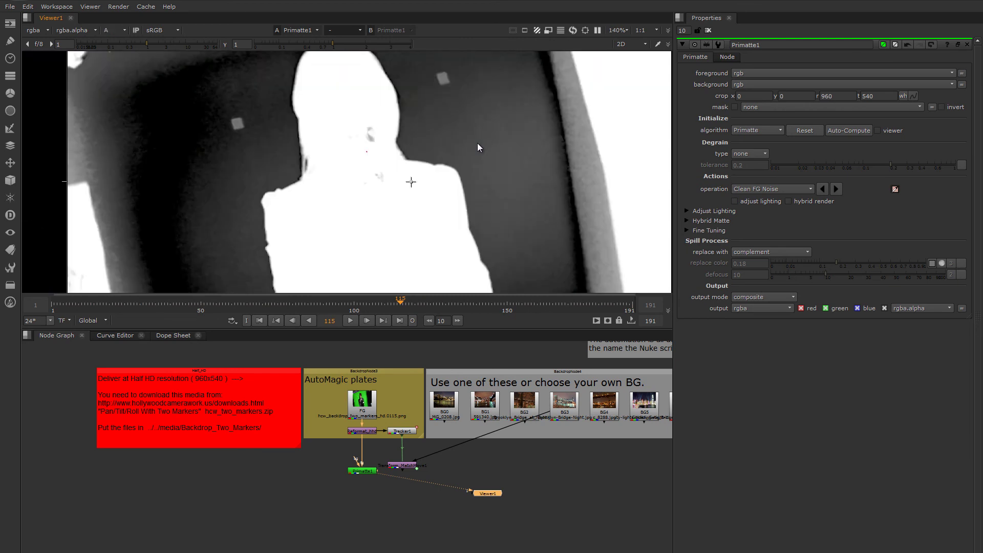
pyautogui.moveTo(503, 197); pyautogui.dragTo(462, 167, button='middle')
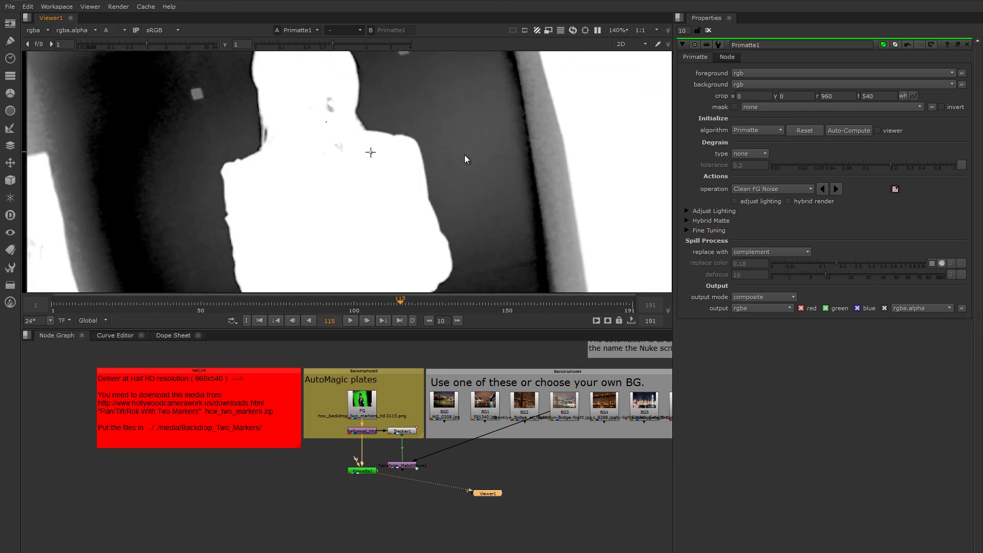
pyautogui.scroll(-2, 464, 156)
pyautogui.scroll(2, 370, 126)
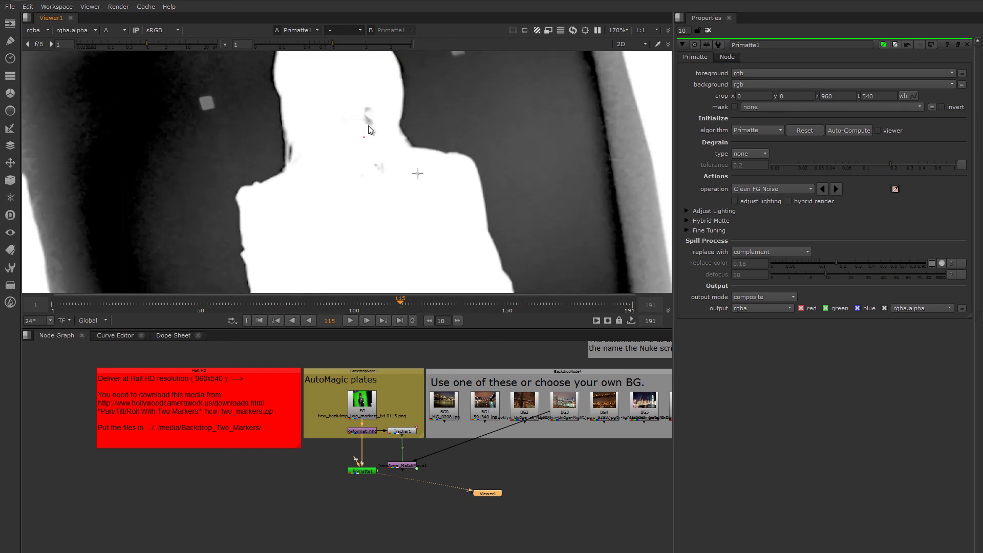
pyautogui.keyDown('ctrl'); pyautogui.click(367, 120); pyautogui.keyUp('ctrl')
pyautogui.keyDown('ctrl'); pyautogui.click(369, 125); pyautogui.keyUp('ctrl')
pyautogui.keyDown('ctrl'); pyautogui.click(382, 166); pyautogui.keyUp('ctrl')
pyautogui.keyDown('ctrl'); pyautogui.click(374, 165); pyautogui.keyUp('ctrl')
pyautogui.keyDown('ctrl'); pyautogui.click(382, 167); pyautogui.keyUp('ctrl')
pyautogui.keyDown('ctrl'); pyautogui.click(380, 165); pyautogui.keyUp('ctrl')
pyautogui.keyDown('ctrl'); pyautogui.click(361, 176); pyautogui.keyUp('ctrl')
pyautogui.scroll(-2, 463, 149)
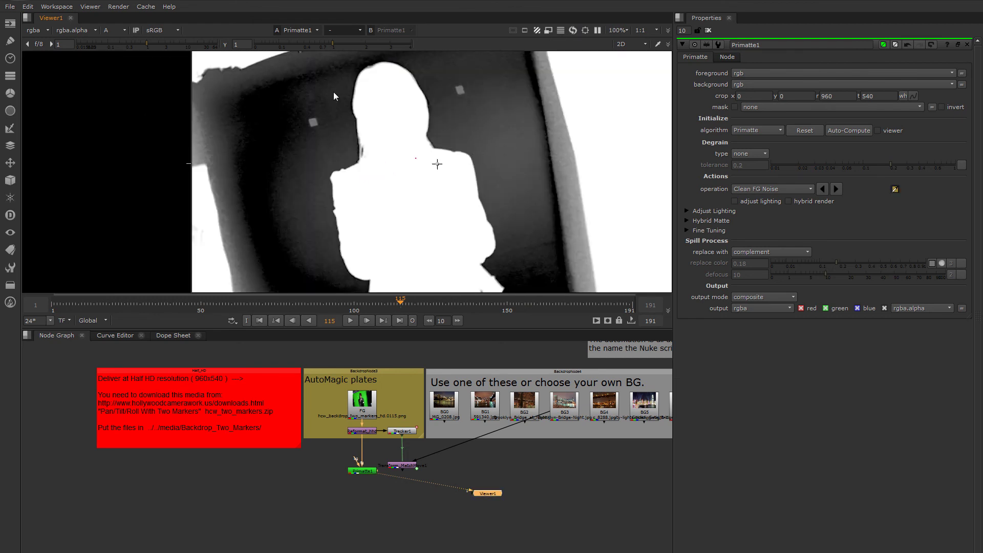
# Switch Primatte's operation to Clean BG Noise and sample the grey backdrop and tracking marker to the right of the woman's silhouette.
pyautogui.click(776, 190)
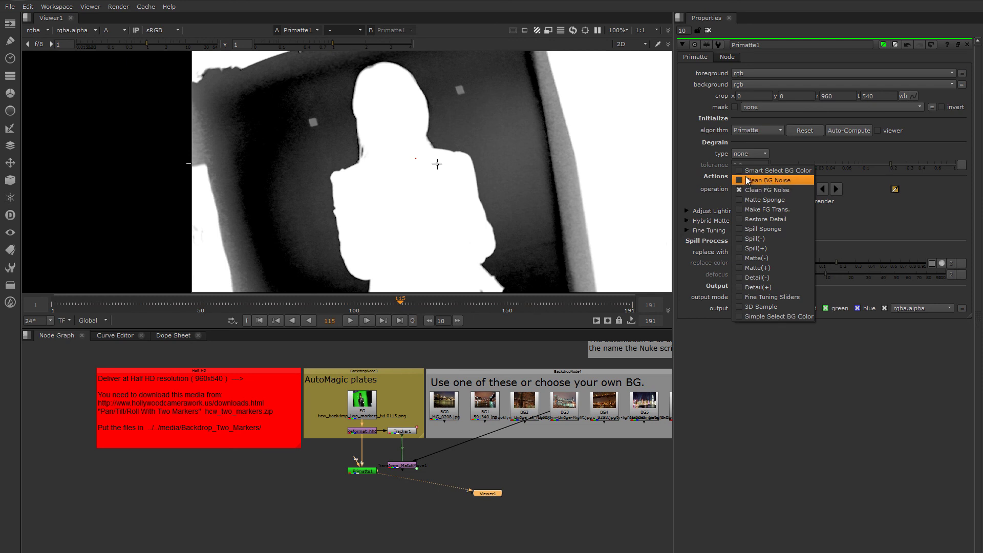
pyautogui.click(761, 180)
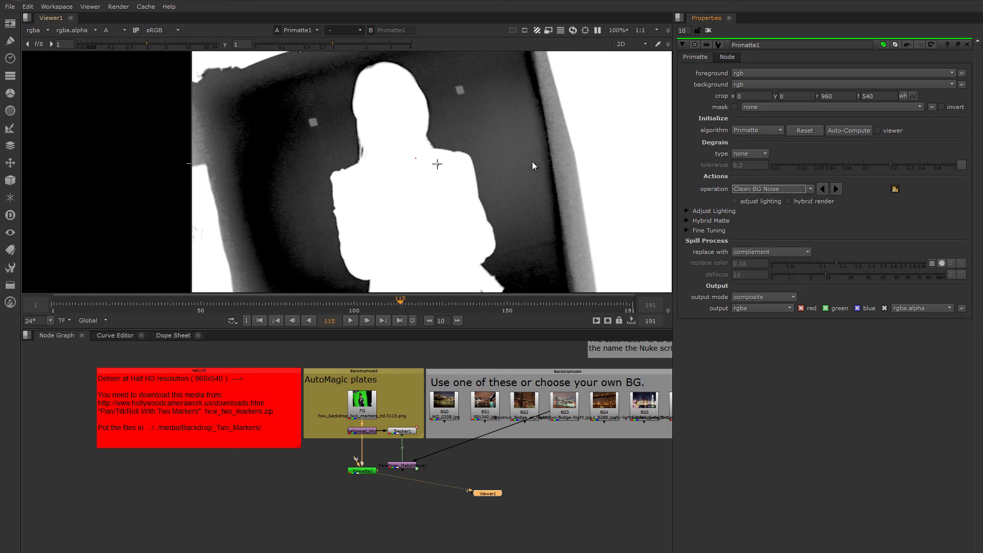
pyautogui.keyDown('ctrl'); pyautogui.click(459, 132); pyautogui.keyUp('ctrl')
pyautogui.keyDown('ctrl'); pyautogui.keyDown('shift'); pyautogui.moveTo(456, 87); pyautogui.dragTo(464, 93); pyautogui.keyUp('shift'); pyautogui.keyUp('ctrl')
pyautogui.keyDown('ctrl'); pyautogui.click(480, 140); pyautogui.keyUp('ctrl')
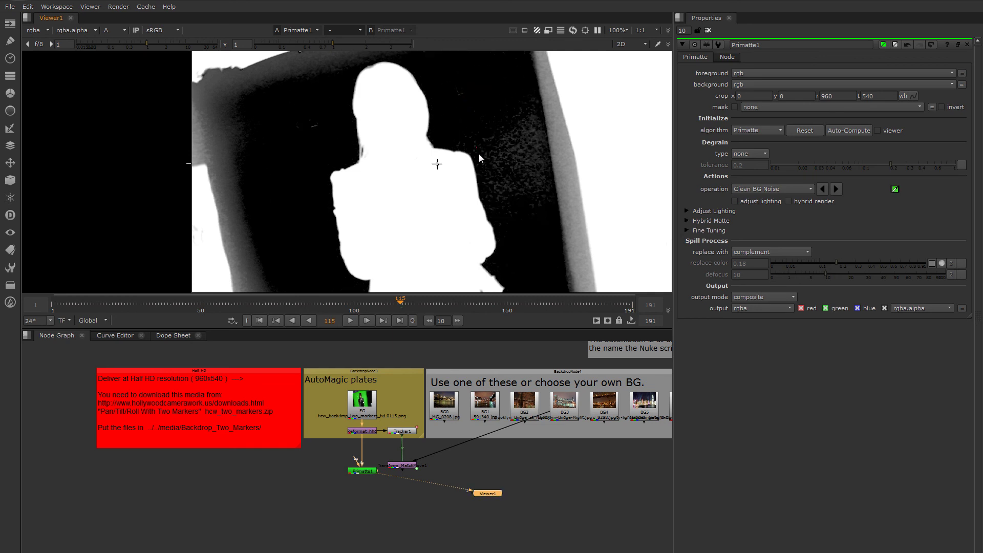
pyautogui.keyDown('ctrl'); pyautogui.click(488, 174); pyautogui.keyUp('ctrl')
pyautogui.keyDown('ctrl'); pyautogui.click(487, 174); pyautogui.keyUp('ctrl')
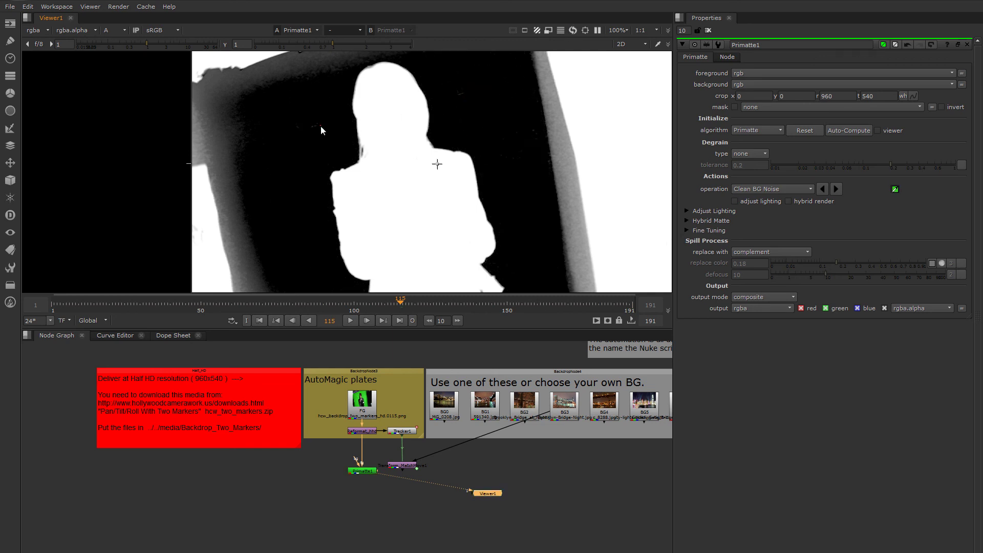
# Sample the remaining background noise to the left of the woman and around her head with Clean BG Noise.
pyautogui.moveTo(325, 119); pyautogui.dragTo(324, 170, button='middle')
pyautogui.keyDown('ctrl'); pyautogui.click(366, 111); pyautogui.keyUp('ctrl')
pyautogui.keyDown('ctrl'); pyautogui.click(358, 113); pyautogui.keyUp('ctrl')
pyautogui.keyDown('ctrl'); pyautogui.click(384, 105); pyautogui.keyUp('ctrl')
pyautogui.keyDown('ctrl'); pyautogui.click(380, 101); pyautogui.keyUp('ctrl')
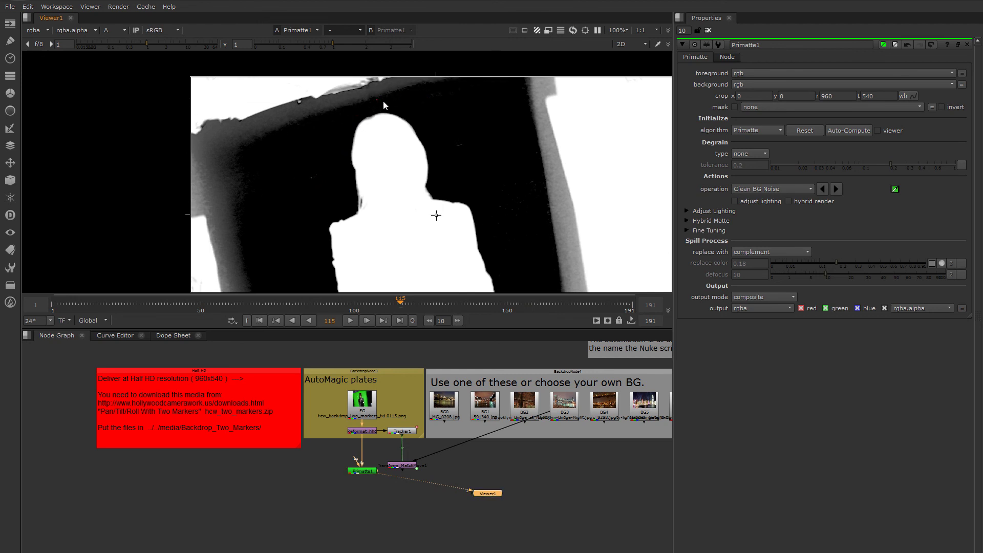
pyautogui.keyDown('ctrl'); pyautogui.click(317, 177); pyautogui.keyUp('ctrl')
pyautogui.moveTo(334, 288); pyautogui.dragTo(341, 203, button='middle')
pyautogui.moveTo(358, 251); pyautogui.dragTo(355, 200, button='middle')
pyautogui.keyDown('ctrl'); pyautogui.click(358, 211); pyautogui.keyUp('ctrl')
# Return the viewer to full color and check the edges and interior of the keyed woman.
pyautogui.moveTo(468, 166); pyautogui.dragTo(382, 204, button='middle')
pyautogui.scroll(-1, 415, 214)
pyautogui.press('a')
pyautogui.scroll(4, 364, 152)
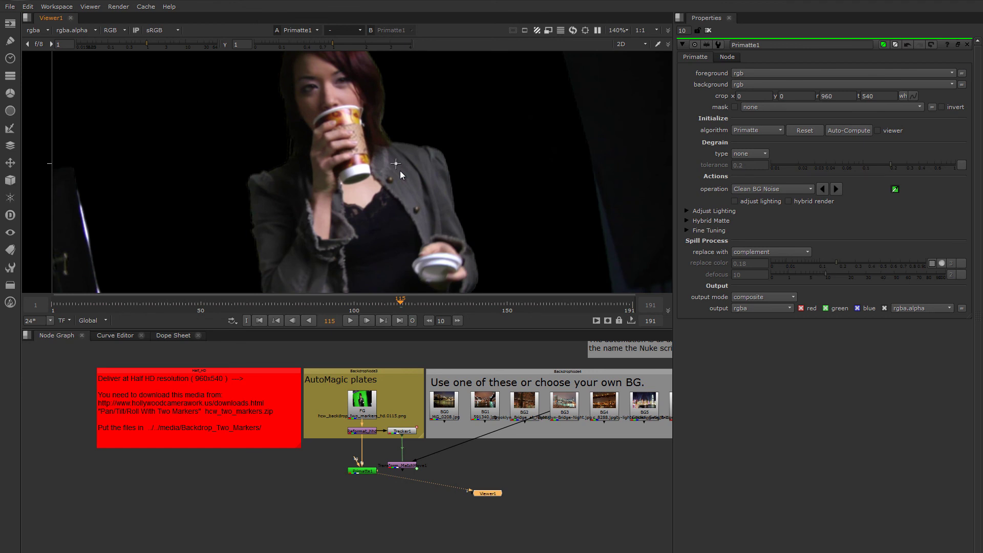
pyautogui.scroll(-2, 399, 167)
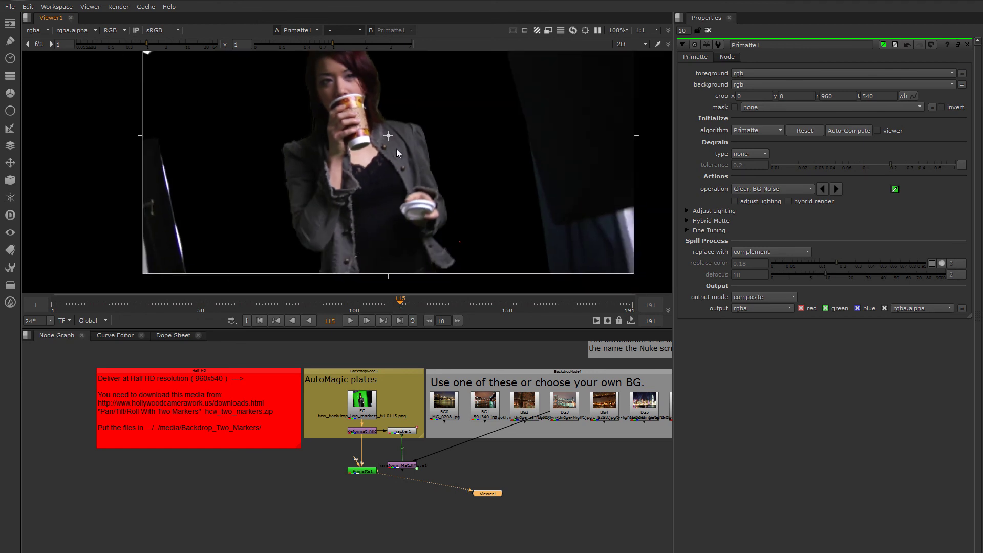
pyautogui.moveTo(407, 160); pyautogui.dragTo(411, 178, button='middle')
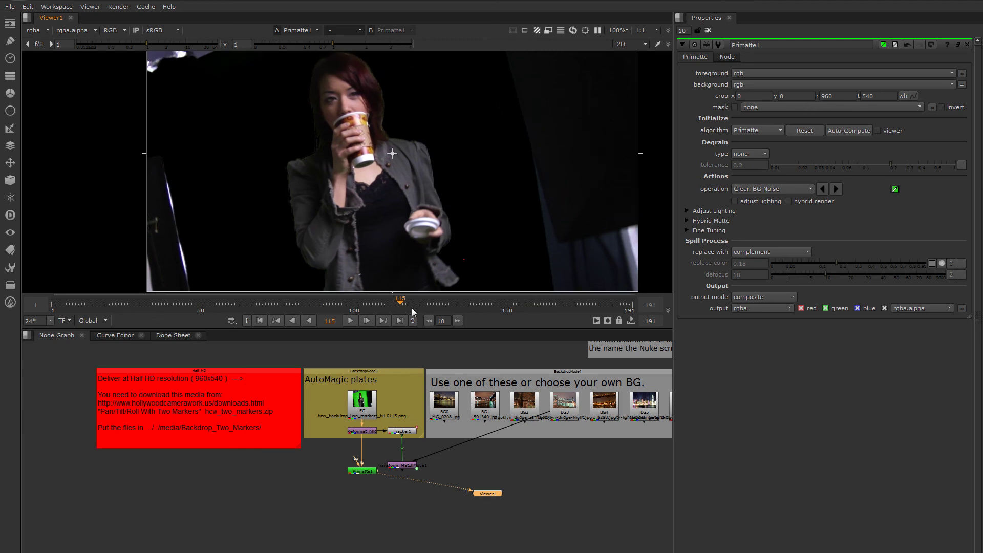
# Connect Primatte's background input to the match-move Transform and close the Primatte properties.
pyautogui.moveTo(365, 477); pyautogui.dragTo(405, 465)
pyautogui.scroll(-1, 388, 161)
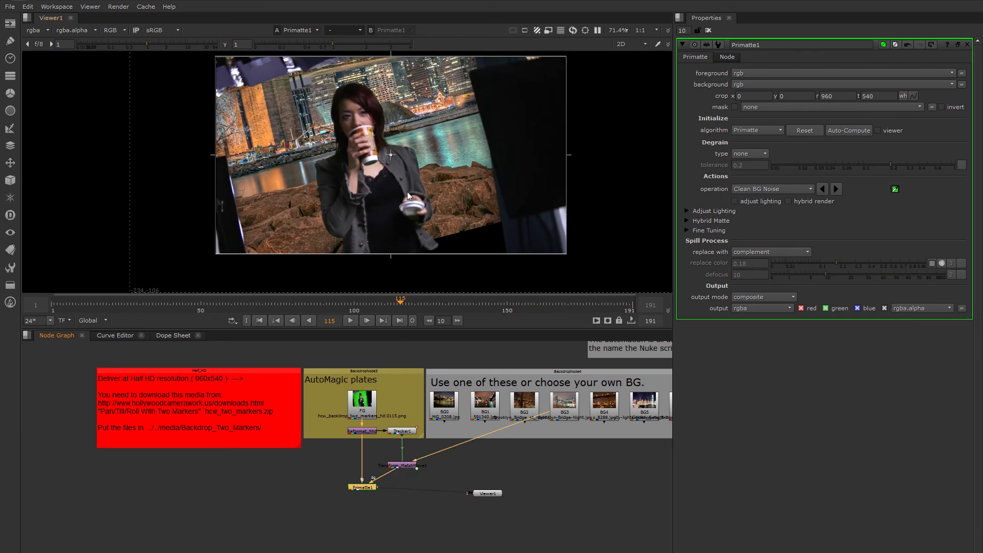
pyautogui.moveTo(417, 181); pyautogui.dragTo(423, 205, button='middle')
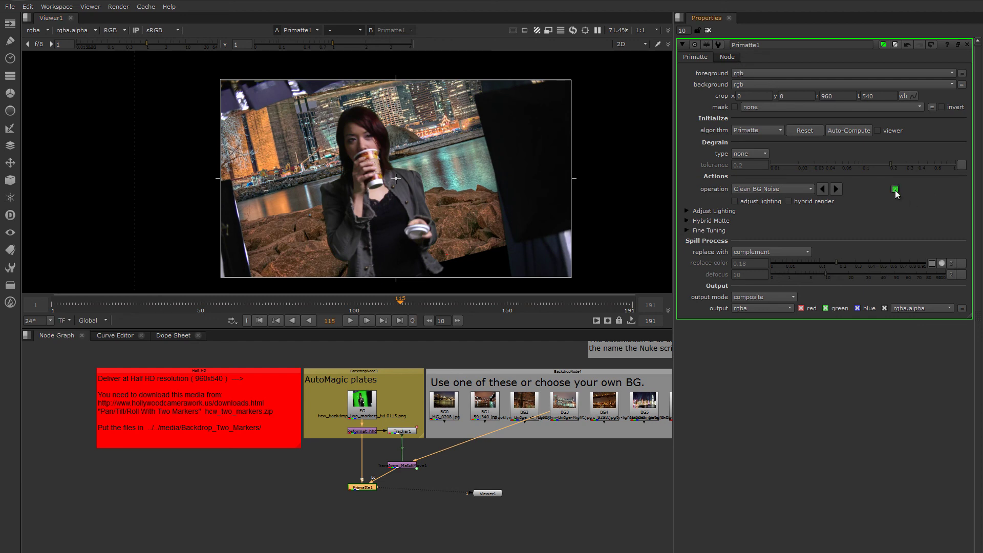
pyautogui.click(708, 30)
# Examine how the background sits behind the woman at frame 50 and return the timeline to frame 1.
pyautogui.scroll(2, 465, 149)
pyautogui.moveTo(406, 171); pyautogui.dragTo(381, 202, button='middle')
pyautogui.click(198, 306)
pyautogui.moveTo(199, 306)
pyautogui.mouseDown()
pyautogui.moveTo(177, 305)
pyautogui.moveTo(201, 306)
pyautogui.mouseUp()
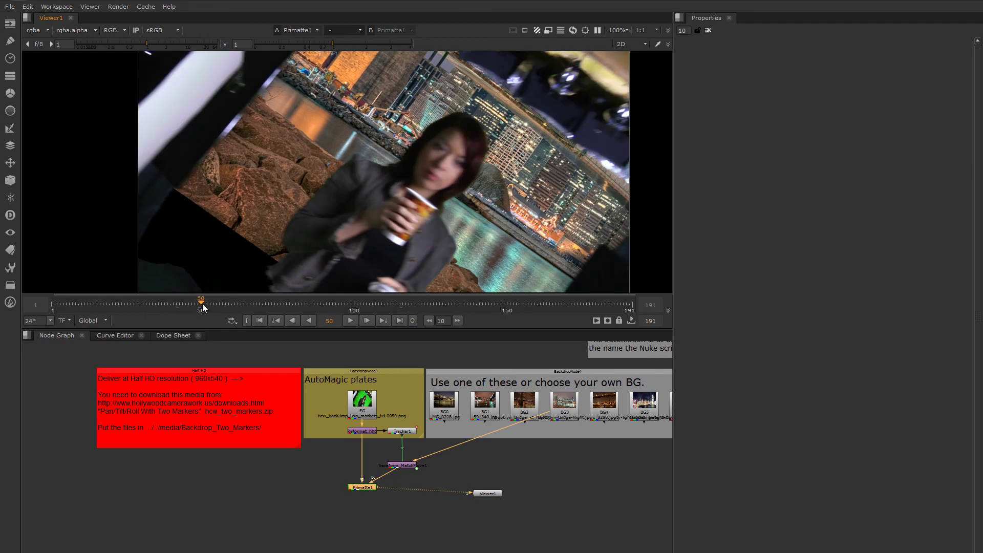
pyautogui.scroll(-3, 505, 203)
pyautogui.moveTo(361, 205); pyautogui.dragTo(333, 199, button='middle')
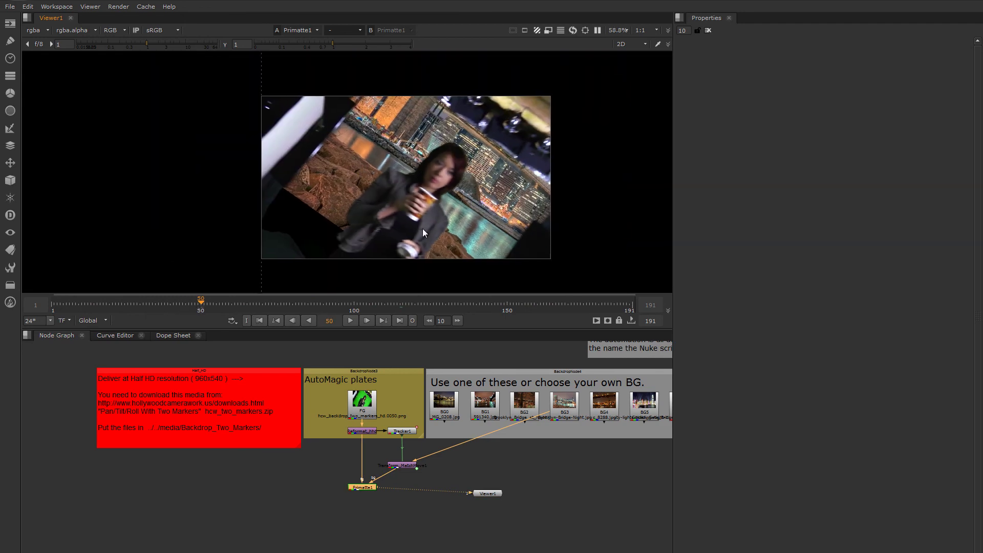
pyautogui.moveTo(452, 171); pyautogui.dragTo(410, 183, button='middle')
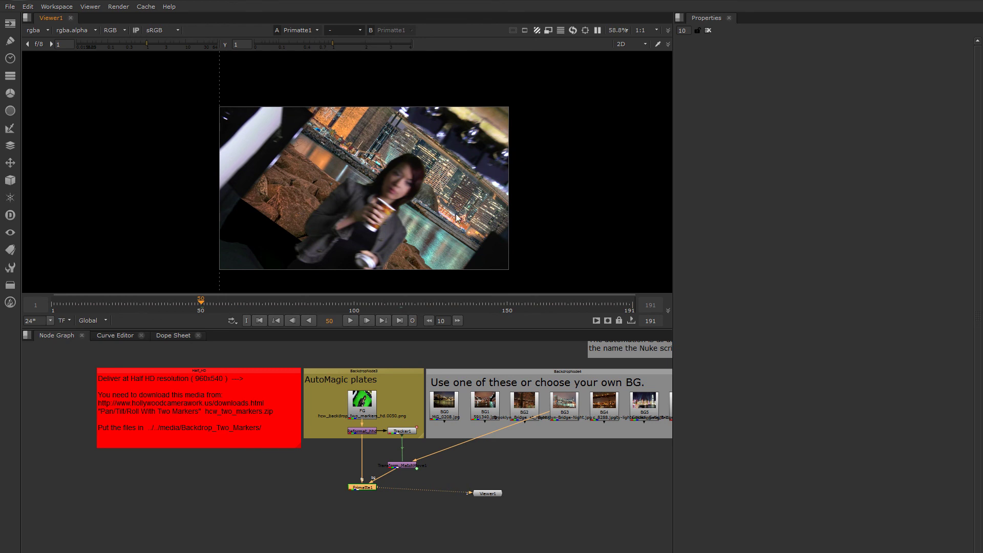
pyautogui.moveTo(446, 219); pyautogui.dragTo(443, 213, button='middle')
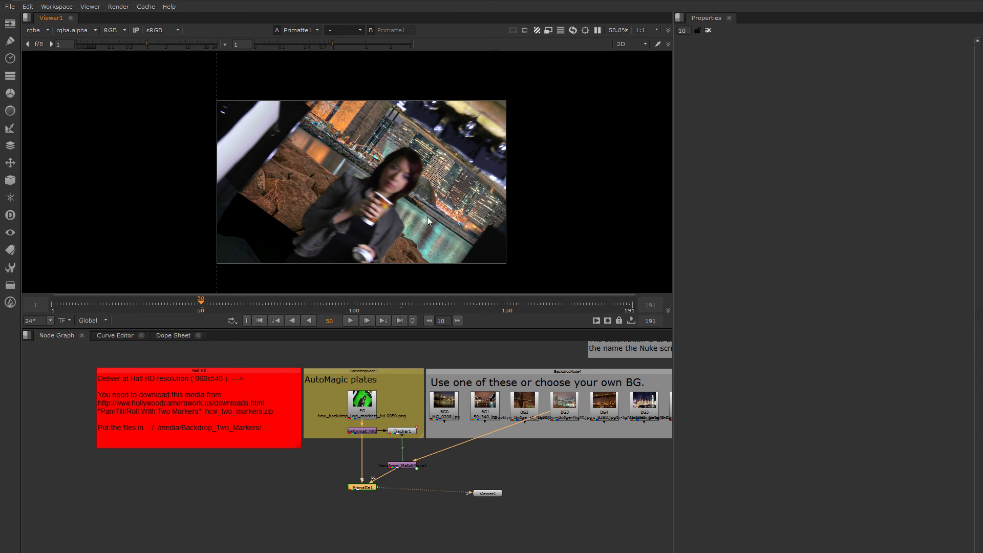
pyautogui.moveTo(203, 301); pyautogui.dragTo(51, 307)
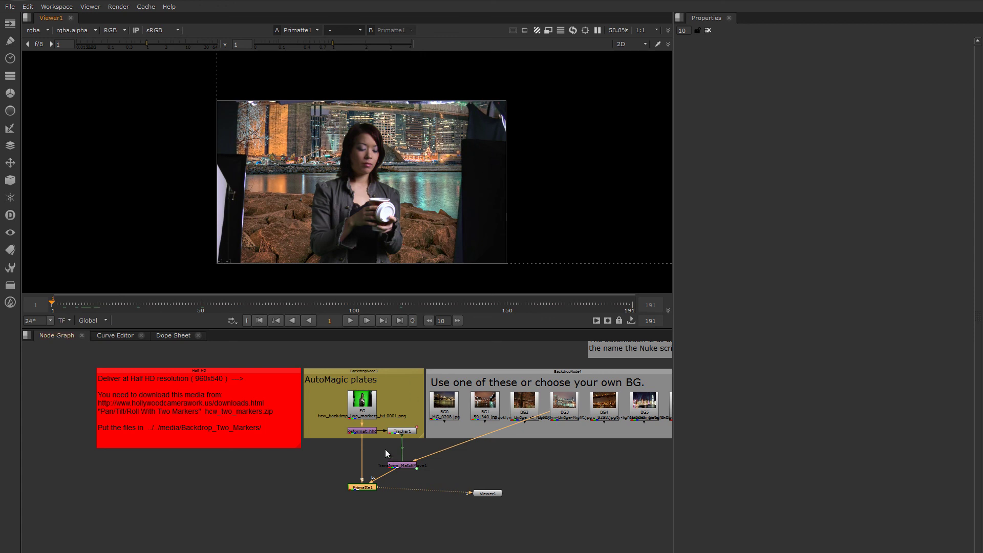
pyautogui.click(346, 451)
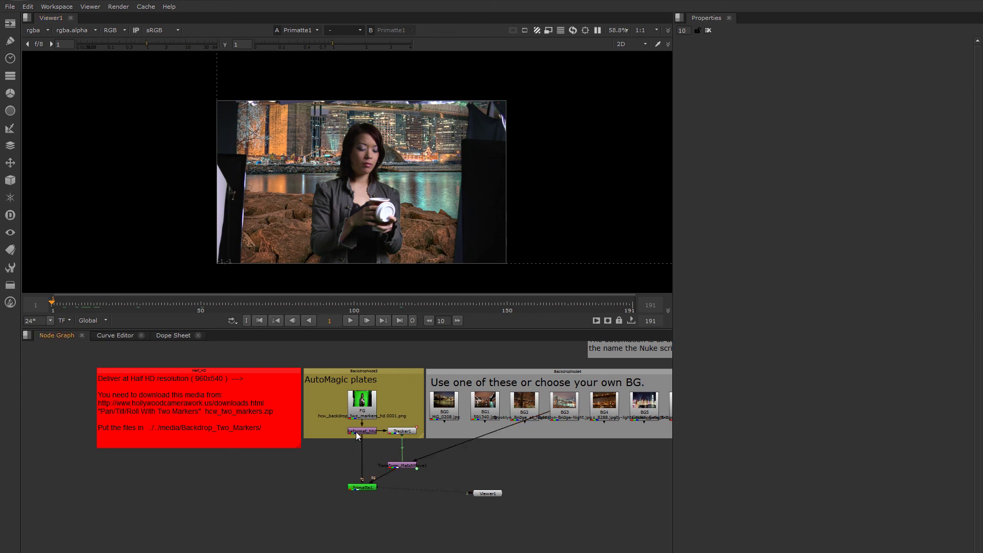
# View the reformatted green-screen footage and create an unconnected Roto node beside Primatte.
pyautogui.press('1')
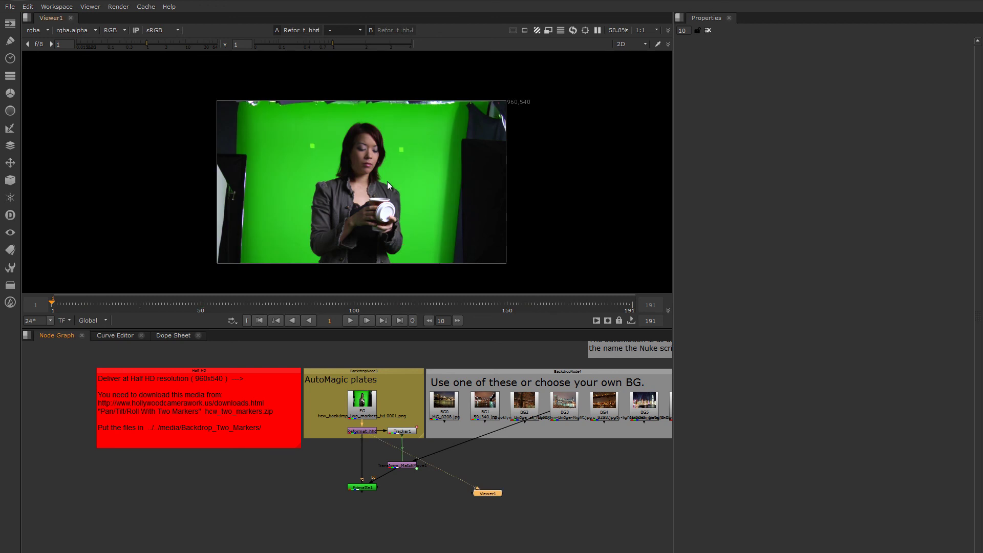
pyautogui.click(305, 471)
pyautogui.press('o')
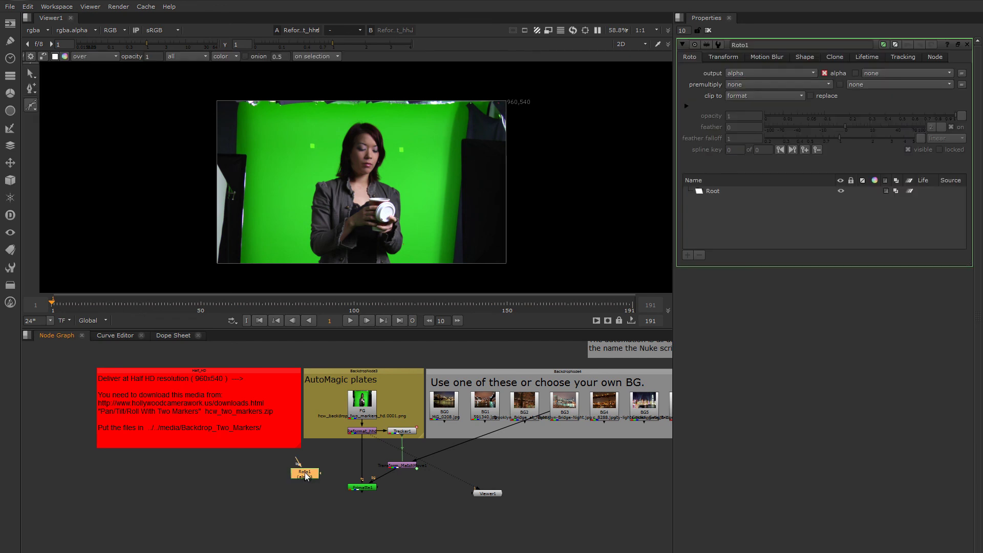
pyautogui.moveTo(306, 476); pyautogui.dragTo(324, 481)
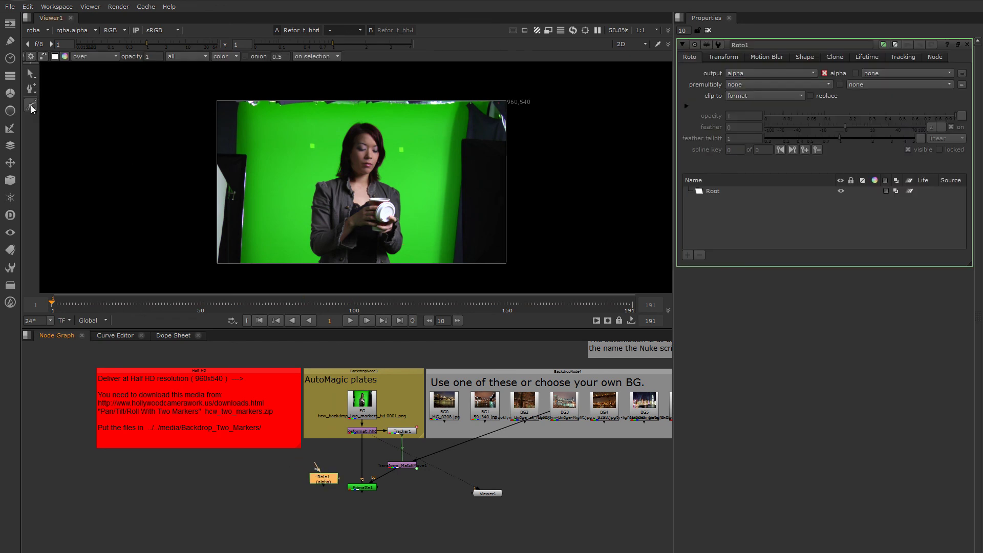
# Draw a closed Bezier garbage-matte shape loosely around the woman at frame 1, extending below the image.
pyautogui.moveTo(306, 277); pyautogui.dragTo(309, 233, button='middle')
pyautogui.click(305, 273)
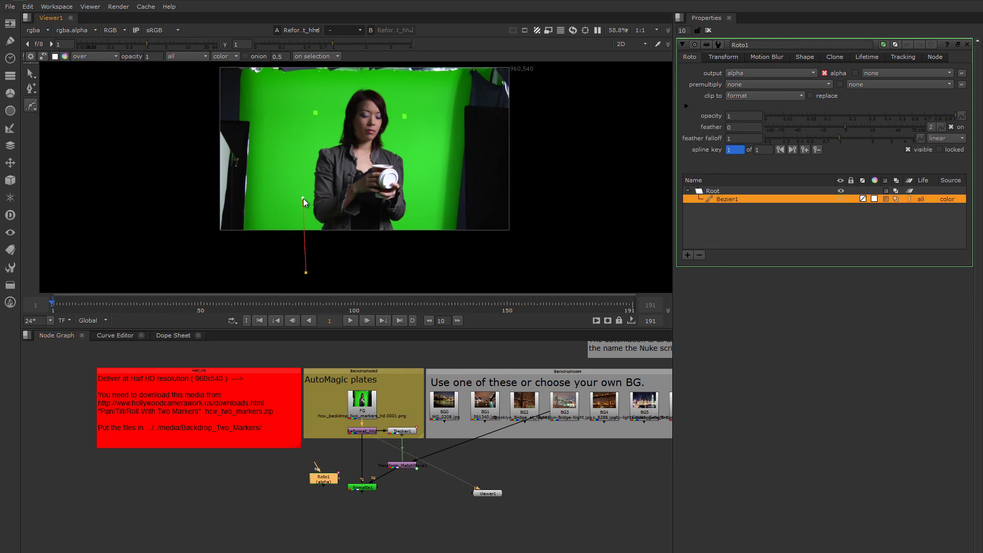
pyautogui.click(309, 148)
pyautogui.click(350, 82)
pyautogui.click(413, 250)
pyautogui.click(306, 272)
# Refine the Bezier's points at frame 1 so the outline sits loosely around her head, shoulders and arms.
pyautogui.moveTo(413, 251); pyautogui.dragTo(415, 274)
pyautogui.moveTo(413, 161); pyautogui.dragTo(410, 172)
pyautogui.moveTo(393, 138); pyautogui.dragTo(394, 141)
pyautogui.click(413, 173)
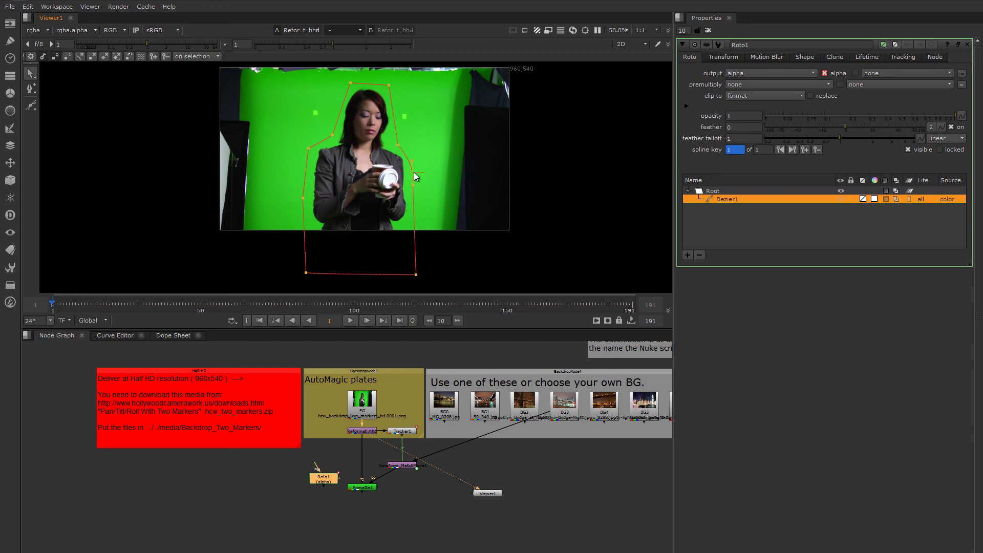
pyautogui.click(388, 85)
pyautogui.click(309, 148)
pyautogui.click(306, 272)
# Open the Tracker's properties and show its transform settings together with the Roto shape's transform settings.
pyautogui.moveTo(64, 306); pyautogui.dragTo(53, 325)
pyautogui.moveTo(329, 479); pyautogui.dragTo(330, 473)
pyautogui.click(407, 432)
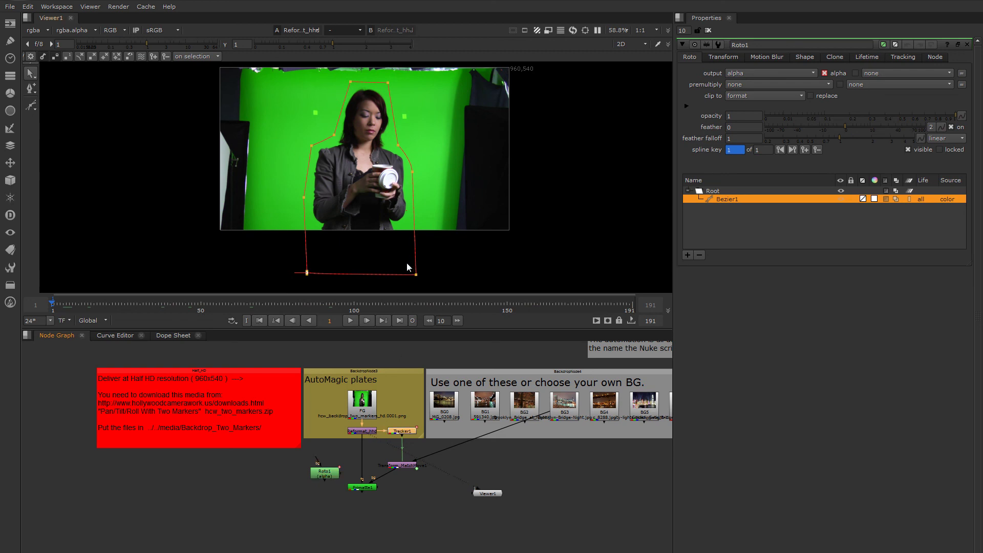
pyautogui.doubleClick(409, 433)
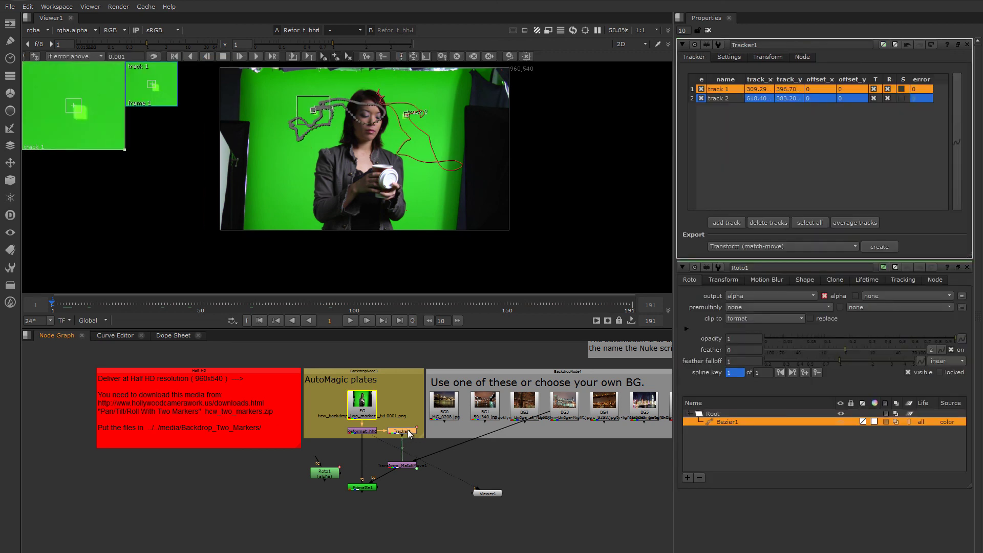
pyautogui.moveTo(405, 465); pyautogui.dragTo(408, 472)
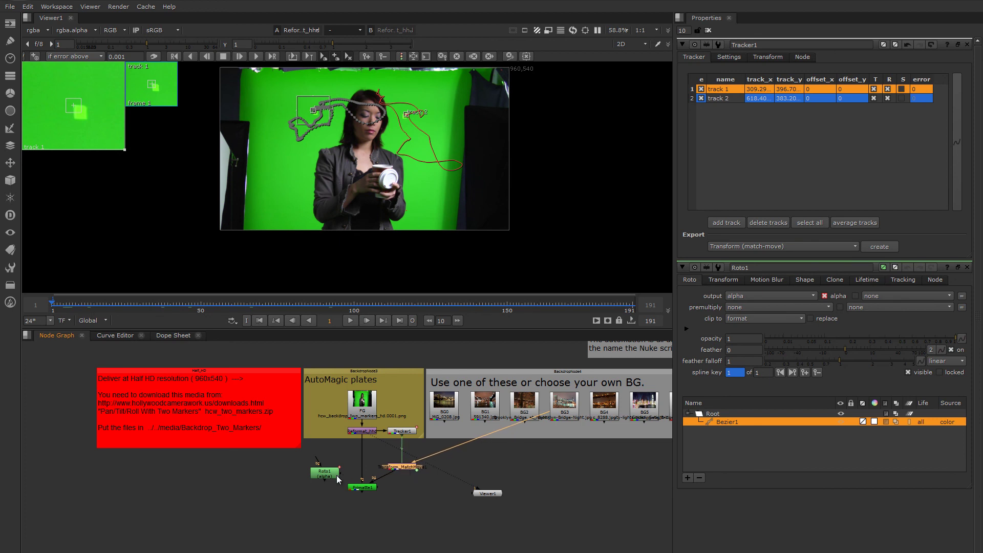
pyautogui.moveTo(332, 475); pyautogui.dragTo(333, 469)
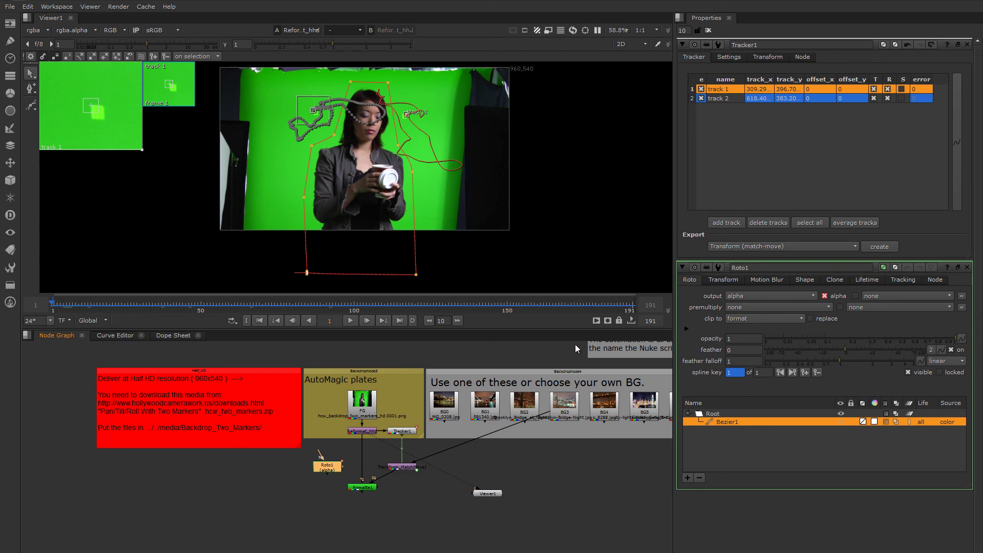
pyautogui.click(767, 58)
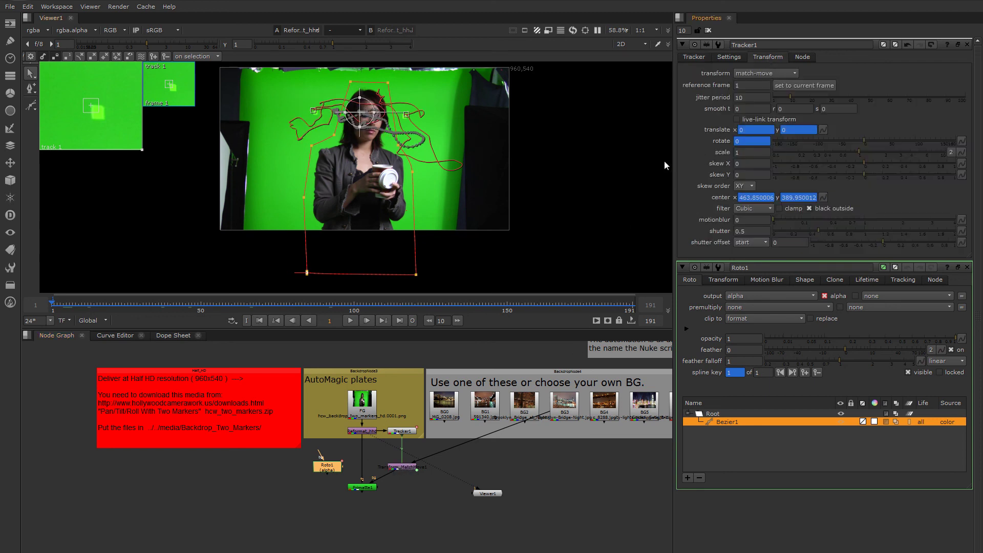
pyautogui.moveTo(325, 469); pyautogui.dragTo(329, 461)
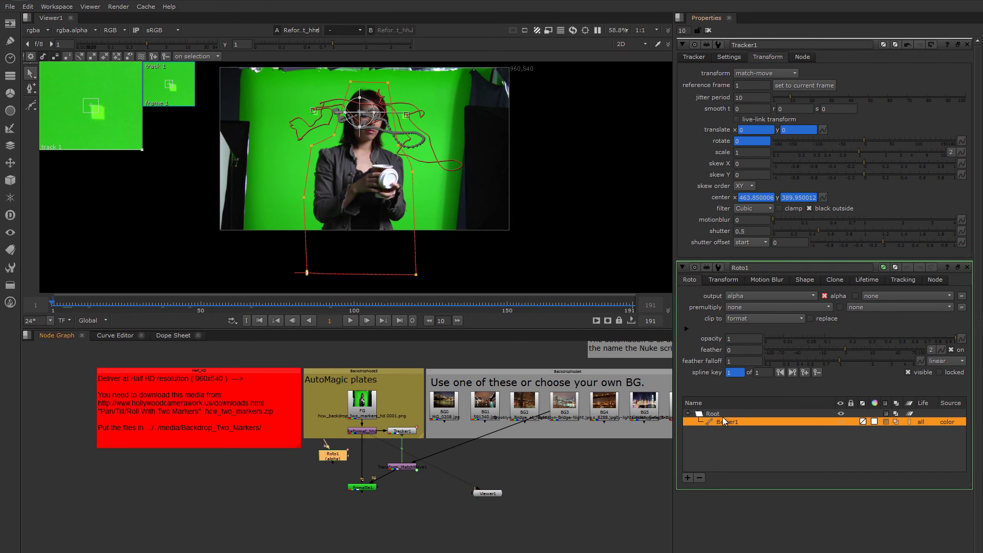
pyautogui.click(723, 280)
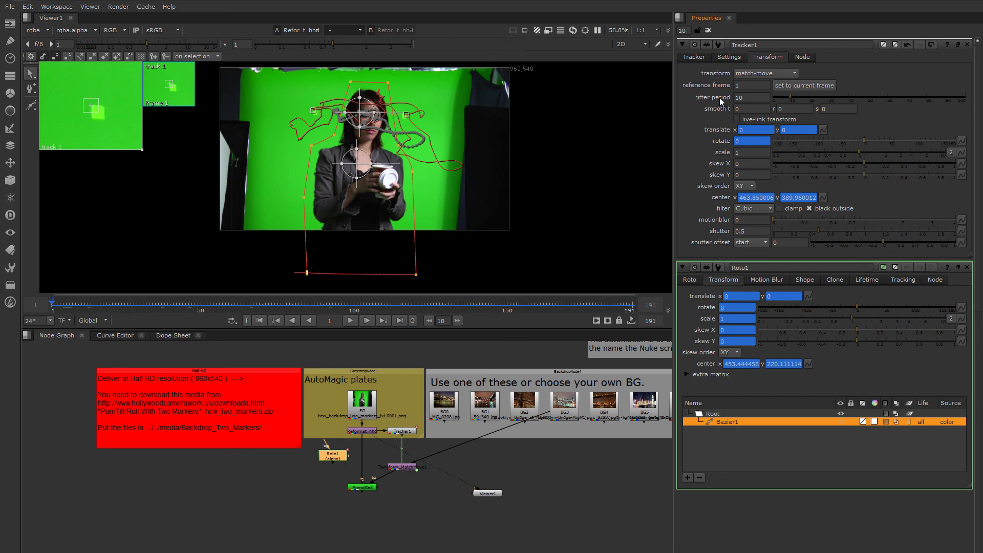
pyautogui.click(744, 73)
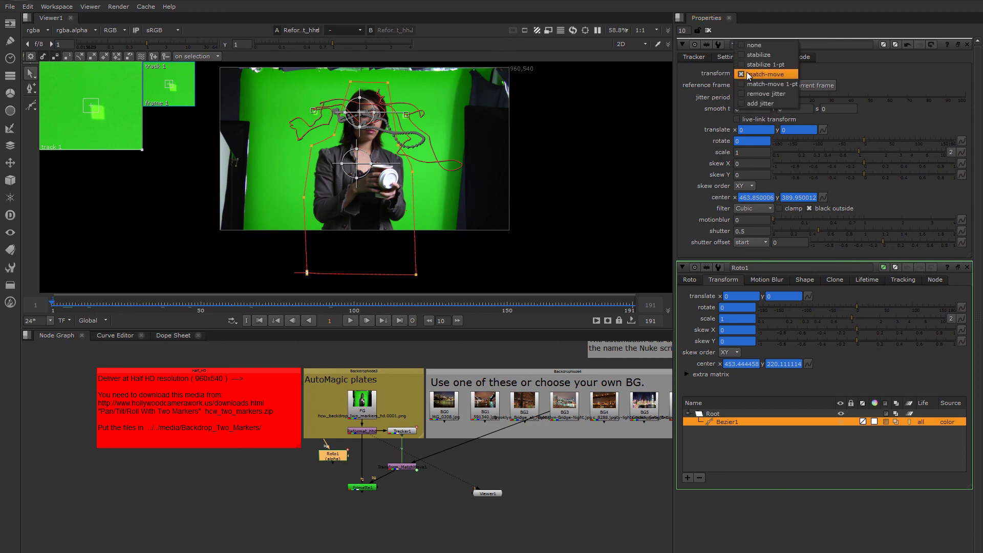
pyautogui.click(717, 99)
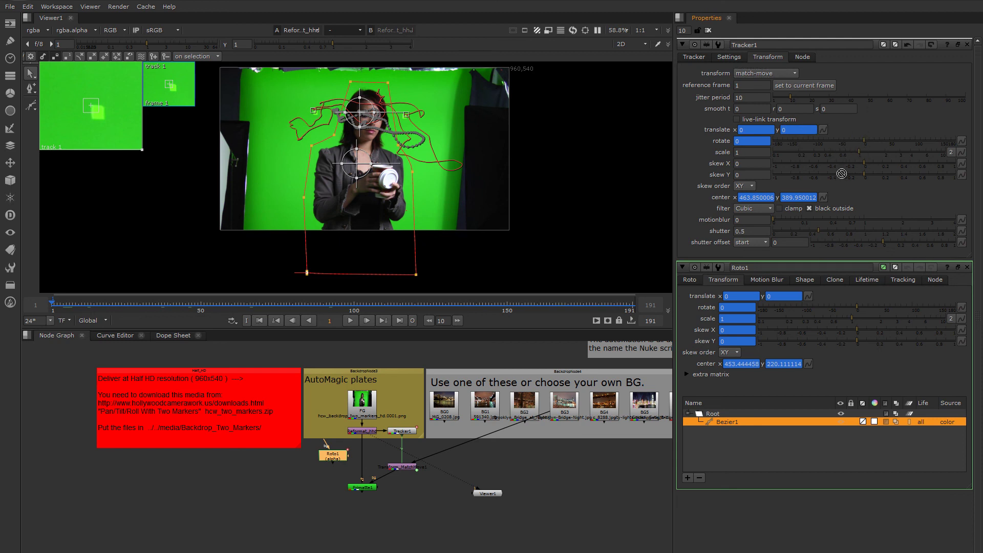
# Link the Bezier's translate and rotate to the Tracker's, and copy the Tracker's center into the Bezier's center without animation.
pyautogui.keyDown('ctrl'); pyautogui.moveTo(827, 232); pyautogui.dragTo(753, 299); pyautogui.keyUp('ctrl')
pyautogui.keyDown('ctrl'); pyautogui.moveTo(810, 303); pyautogui.dragTo(808, 297); pyautogui.keyUp('ctrl')
pyautogui.keyDown('ctrl'); pyautogui.moveTo(962, 141); pyautogui.dragTo(960, 307); pyautogui.keyUp('ctrl')
pyautogui.moveTo(823, 197); pyautogui.dragTo(808, 365)
pyautogui.click(808, 364)
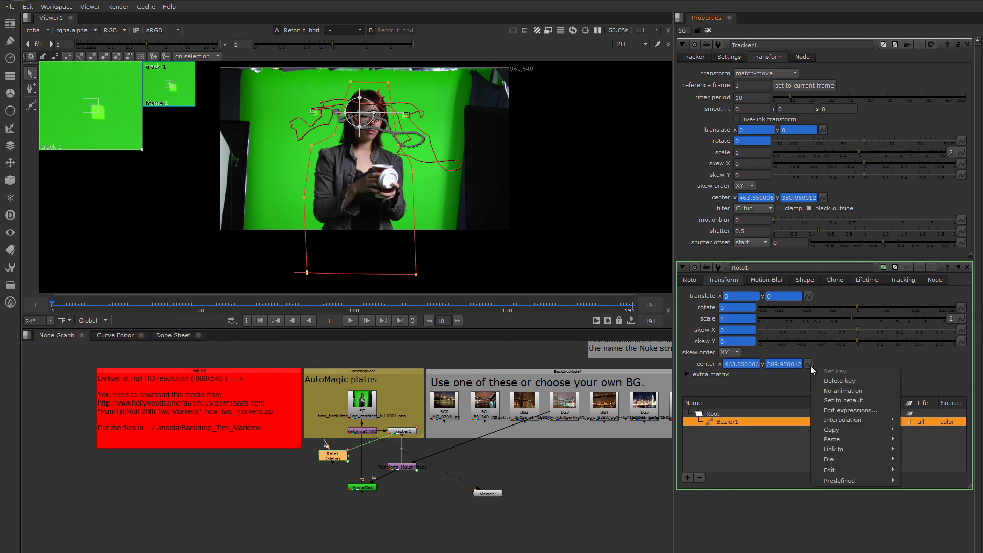
pyautogui.click(837, 391)
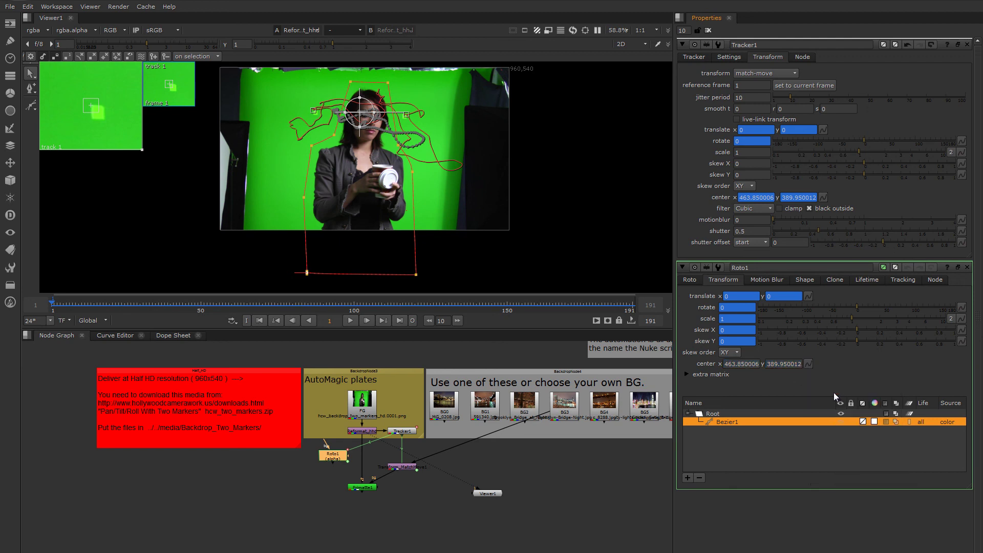
pyautogui.moveTo(823, 197); pyautogui.dragTo(810, 361)
# Scrub between the first frames and frame 69 to check how the Bezier follows the woman.
pyautogui.click(122, 302)
pyautogui.moveTo(121, 302); pyautogui.dragTo(259, 322)
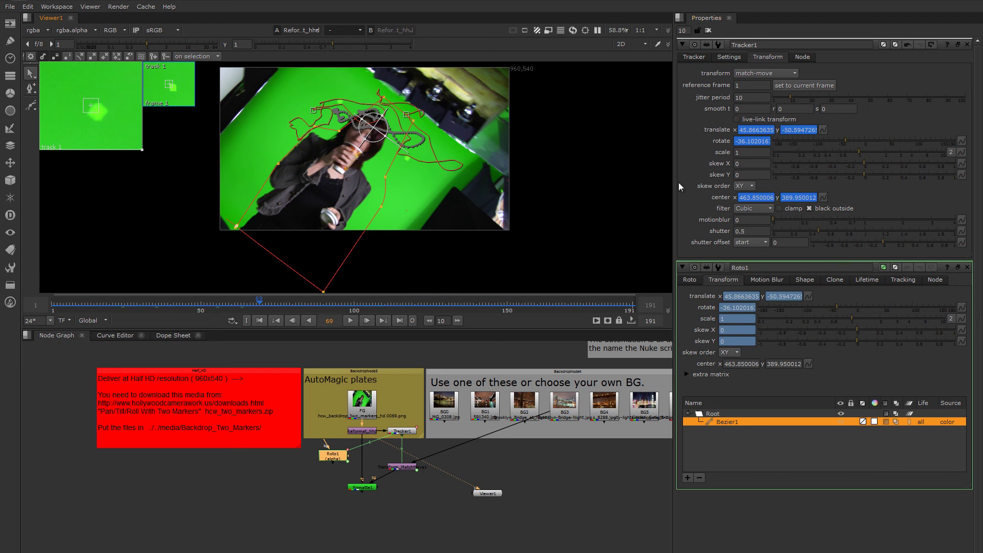
pyautogui.moveTo(263, 309); pyautogui.dragTo(70, 310)
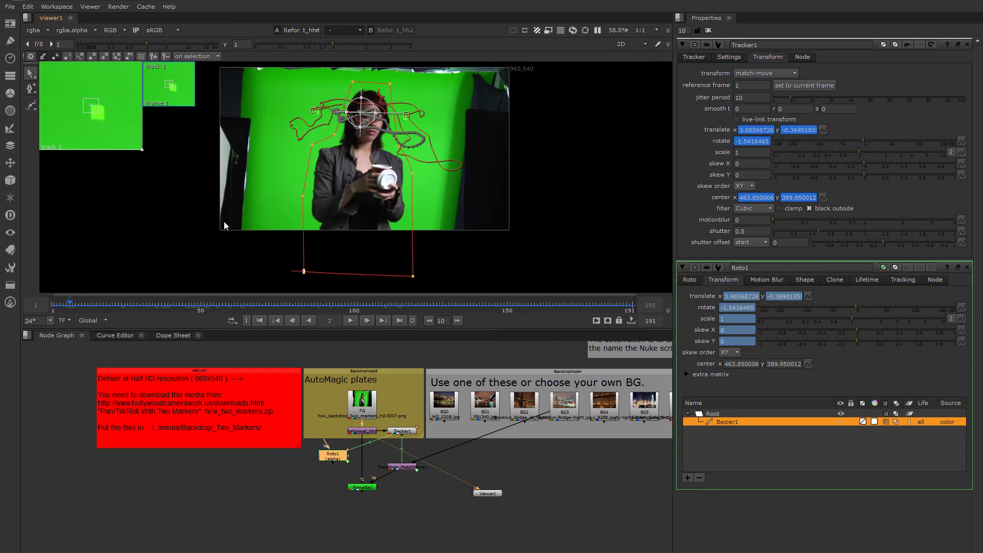
pyautogui.moveTo(73, 306); pyautogui.dragTo(243, 330)
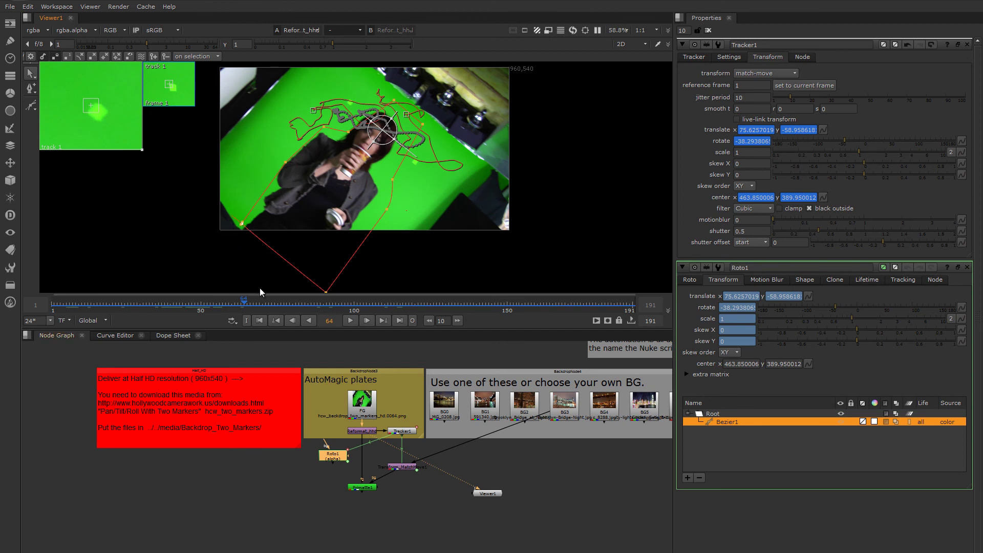
pyautogui.moveTo(246, 304); pyautogui.dragTo(224, 305)
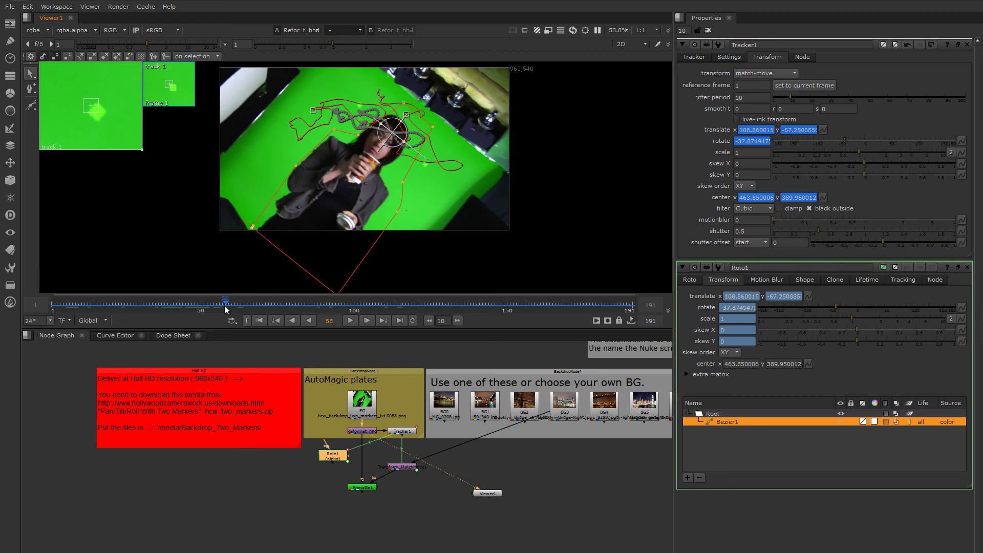
# At frame 69, reshape the Bezier around her outer shoulder and head, moving the lower corner outside the image.
pyautogui.moveTo(224, 306); pyautogui.dragTo(260, 304)
pyautogui.moveTo(236, 228); pyautogui.dragTo(223, 250)
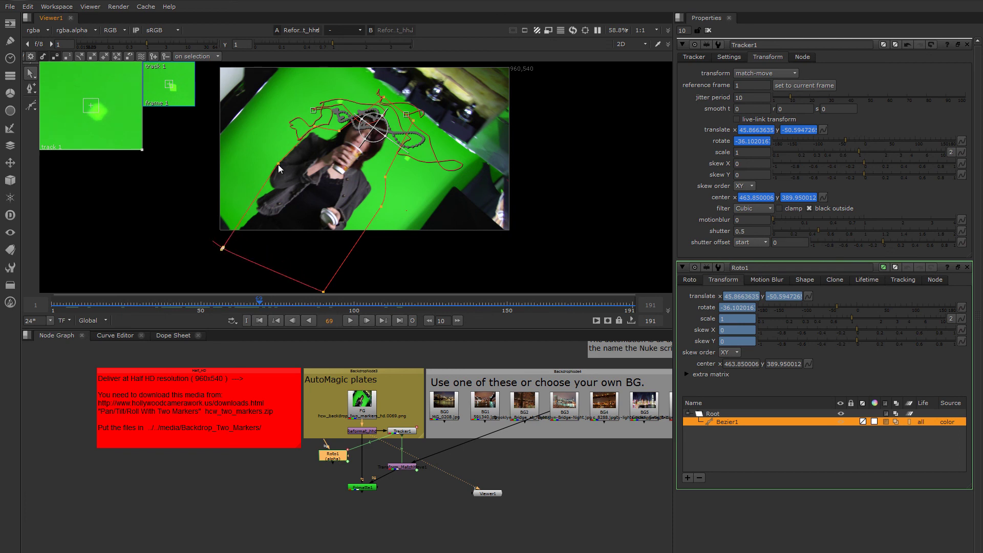
pyautogui.moveTo(277, 163); pyautogui.dragTo(273, 161)
pyautogui.moveTo(314, 126); pyautogui.dragTo(330, 130)
pyautogui.moveTo(384, 98); pyautogui.dragTo(363, 99)
# Collapse the Tracker's properties and tighten the Bezier along her back and lower edge at frame 69.
pyautogui.click(682, 44)
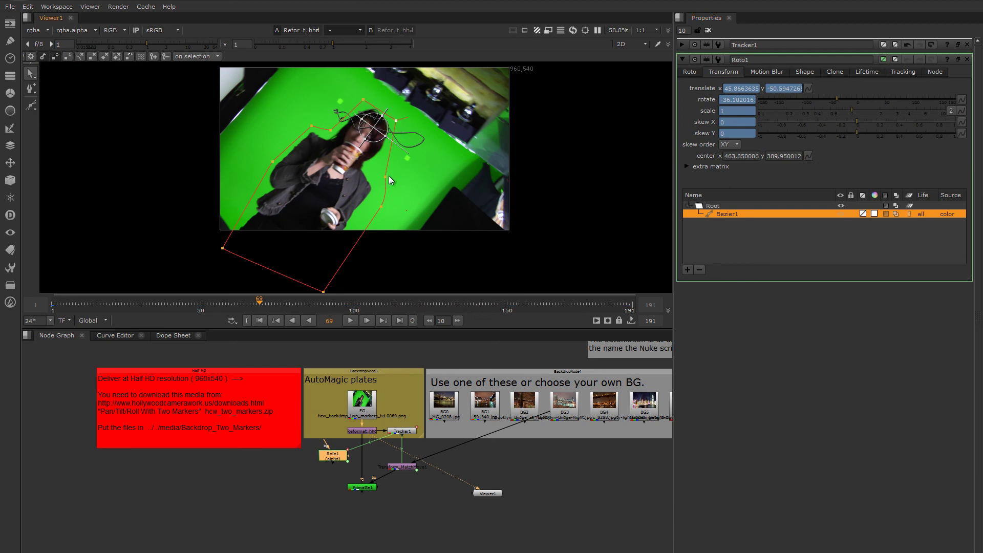
pyautogui.moveTo(378, 172); pyautogui.dragTo(373, 170)
pyautogui.moveTo(381, 205); pyautogui.dragTo(373, 197)
pyautogui.moveTo(323, 294); pyautogui.dragTo(309, 292)
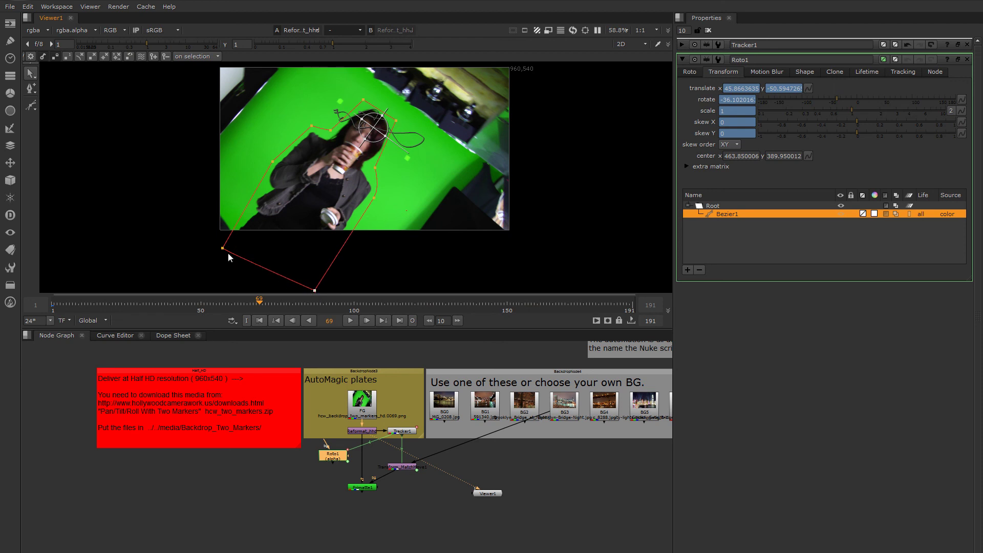
pyautogui.moveTo(227, 249); pyautogui.dragTo(225, 253)
# Show the Roto shape settings and adjust the Bezier's points beside her head and shoulder at frame 32.
pyautogui.moveTo(260, 306)
pyautogui.mouseDown()
pyautogui.moveTo(190, 305)
pyautogui.moveTo(258, 316)
pyautogui.moveTo(244, 311)
pyautogui.mouseUp()
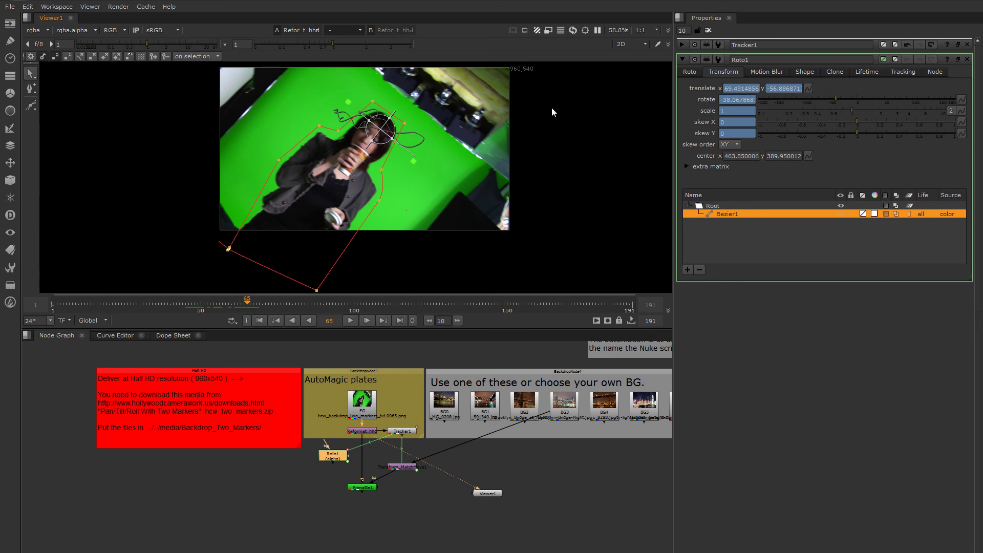
pyautogui.click(690, 74)
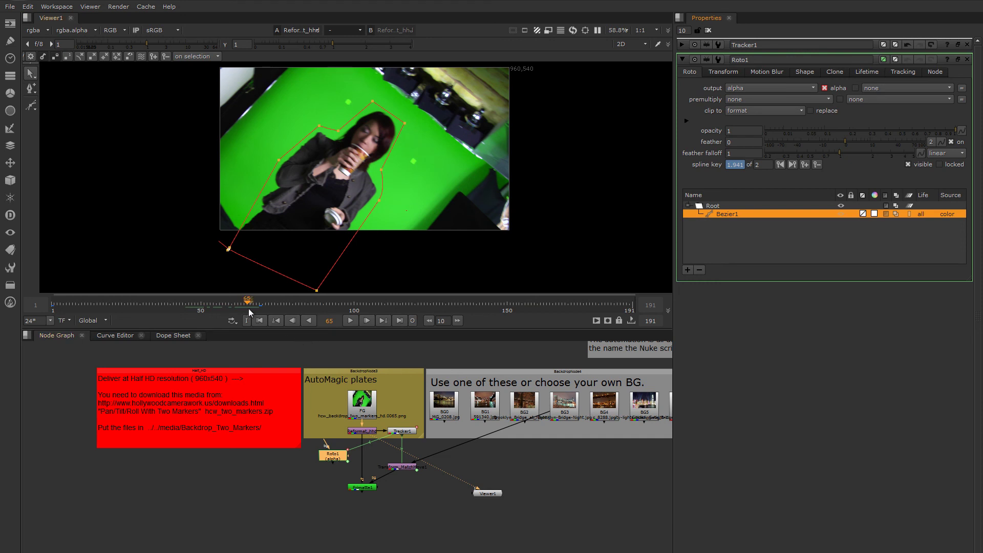
pyautogui.moveTo(249, 309); pyautogui.dragTo(147, 311)
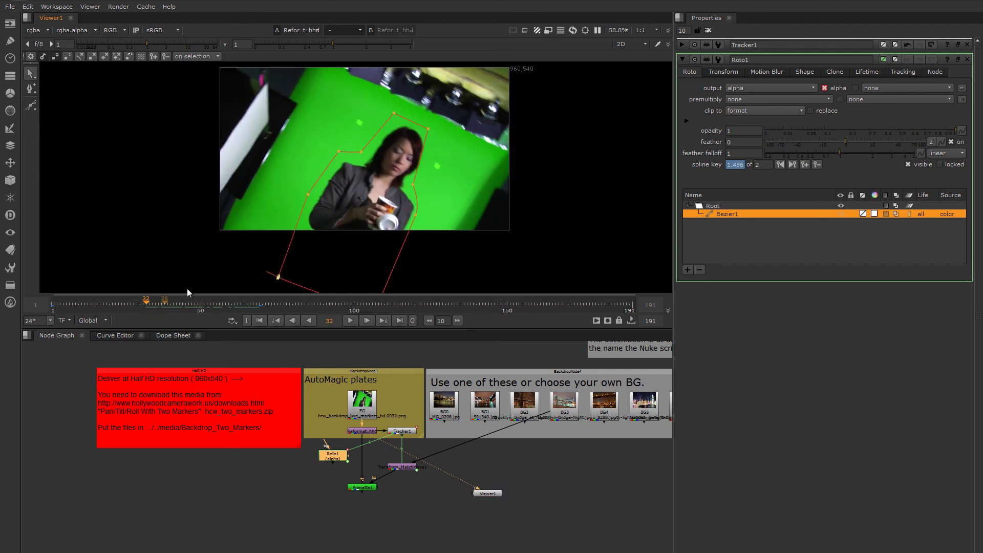
pyautogui.moveTo(431, 136); pyautogui.dragTo(432, 140)
pyautogui.click(414, 184)
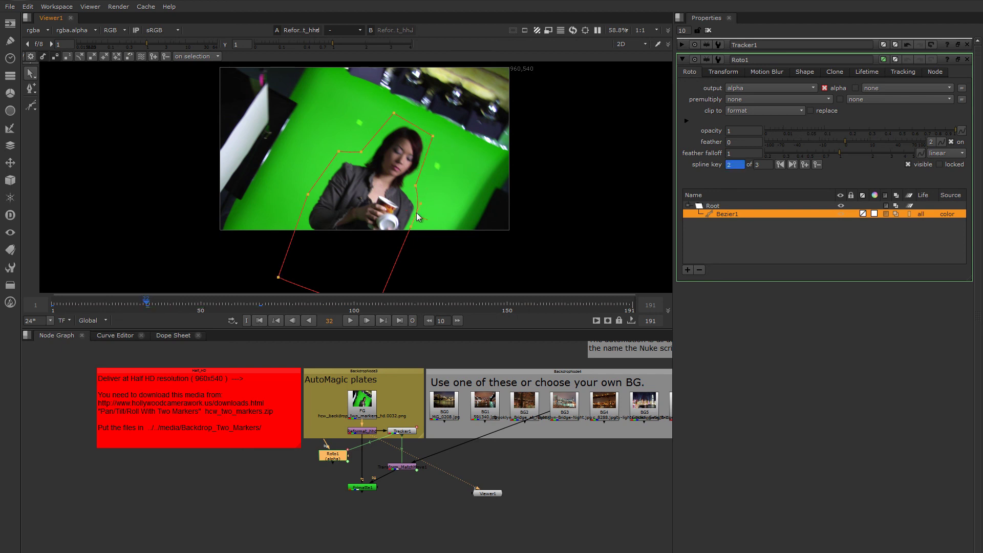
pyautogui.moveTo(419, 216); pyautogui.dragTo(417, 217)
# At frame 132, reshape the Bezier around her head, neck and both shoulders so it clears her outline.
pyautogui.moveTo(147, 304); pyautogui.dragTo(450, 333)
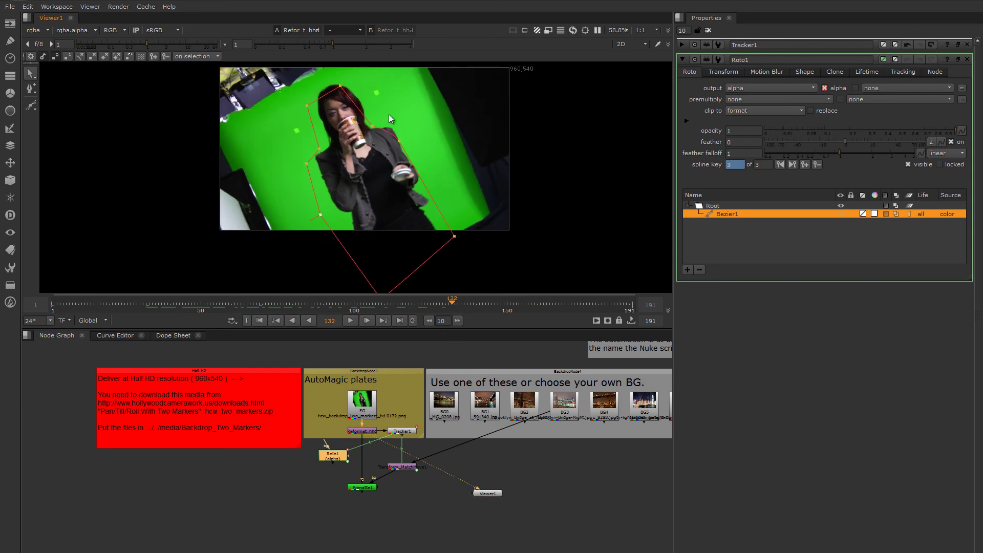
pyautogui.moveTo(399, 141); pyautogui.dragTo(405, 133)
pyautogui.click(376, 122)
pyautogui.moveTo(350, 76); pyautogui.dragTo(348, 75)
pyautogui.moveTo(307, 106); pyautogui.dragTo(309, 95)
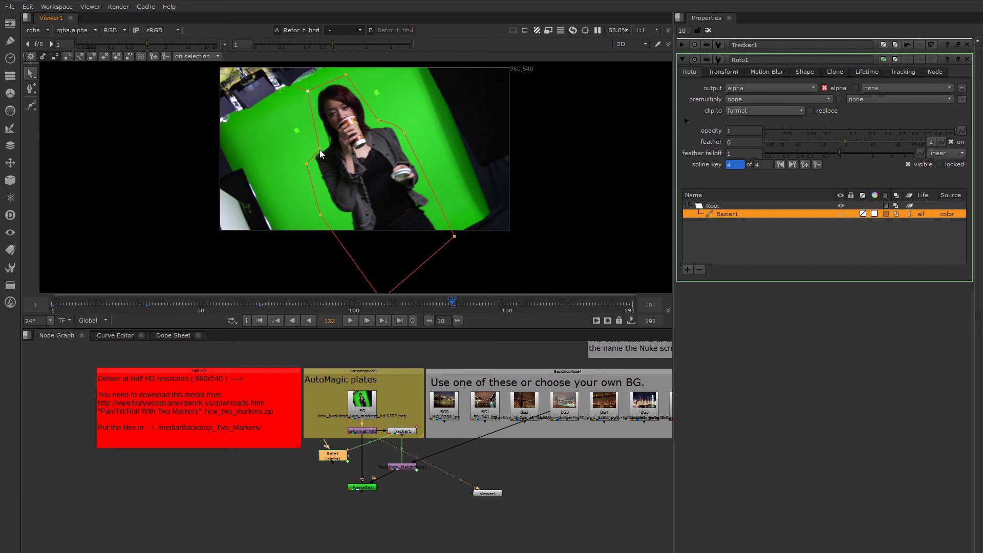
pyautogui.moveTo(318, 148); pyautogui.dragTo(322, 136)
pyautogui.moveTo(320, 215); pyautogui.dragTo(322, 212)
# Raise the Bezier's points above her head at frame 112 and adjust its neck point at frame 110.
pyautogui.moveTo(447, 305); pyautogui.dragTo(391, 307)
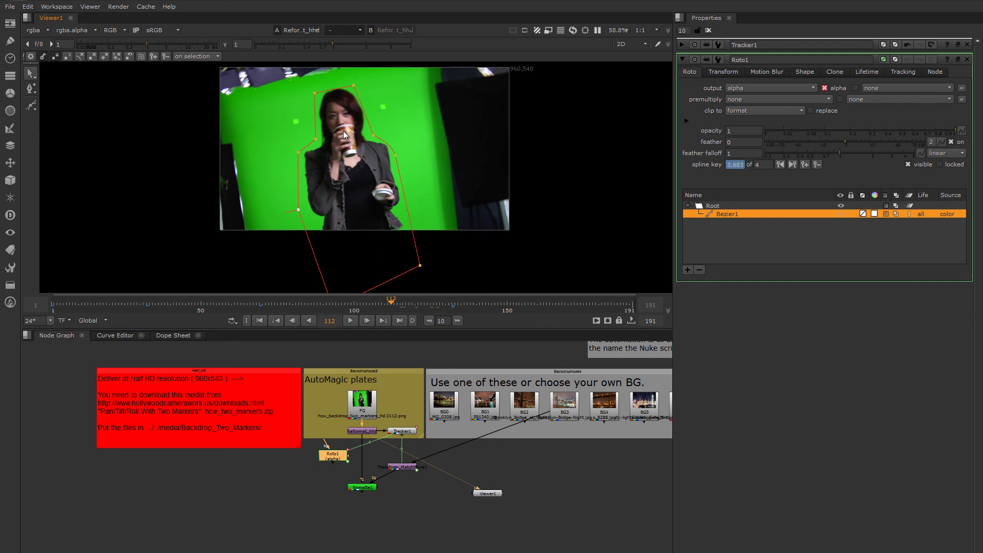
pyautogui.moveTo(315, 93); pyautogui.dragTo(354, 81)
pyautogui.moveTo(391, 305)
pyautogui.mouseDown()
pyautogui.moveTo(314, 306)
pyautogui.moveTo(398, 316)
pyautogui.moveTo(385, 316)
pyautogui.mouseUp()
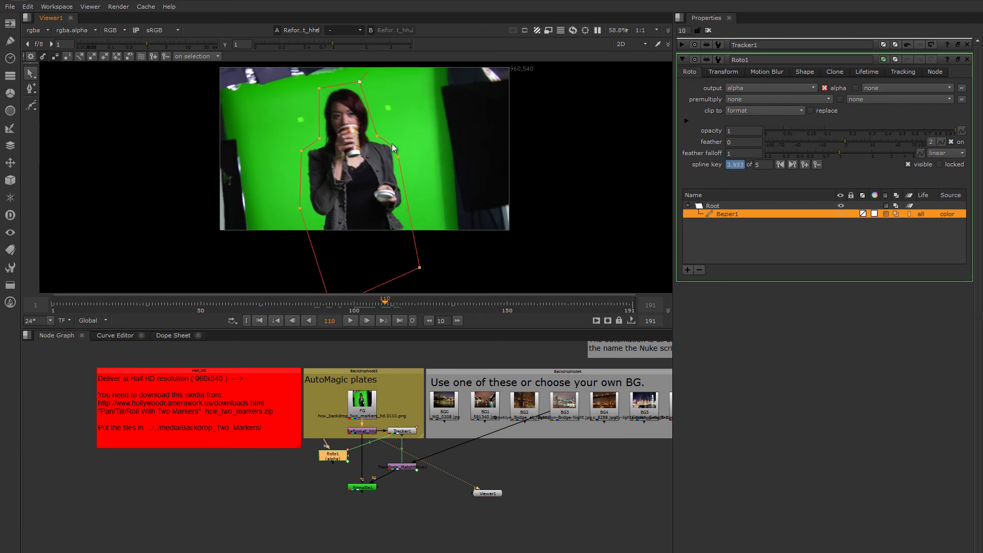
pyautogui.moveTo(378, 137); pyautogui.dragTo(380, 133)
# Move the Bezier's neck point outward at frame 174 and check the shape back to frame 128.
pyautogui.moveTo(394, 304); pyautogui.dragTo(580, 327)
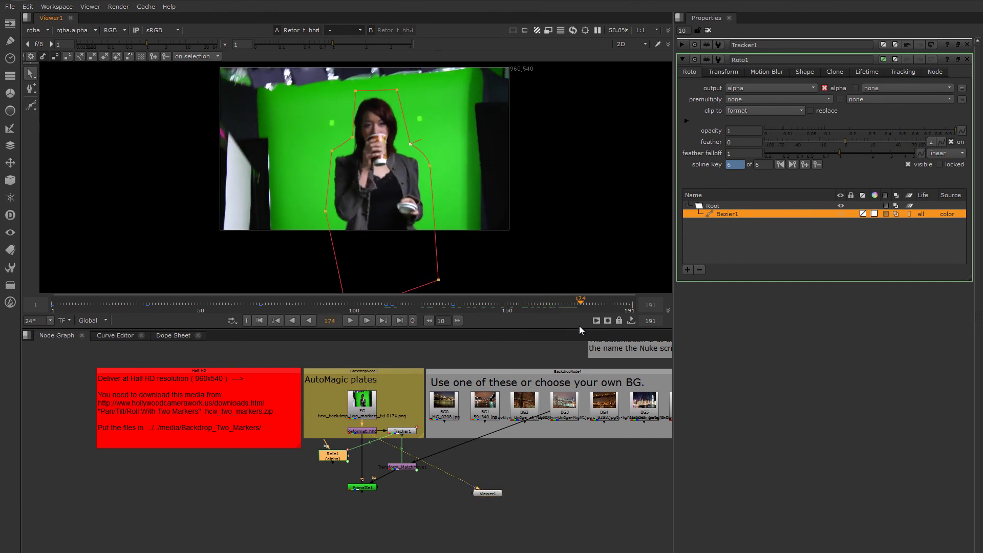
pyautogui.moveTo(352, 138); pyautogui.dragTo(344, 141)
pyautogui.moveTo(577, 307); pyautogui.dragTo(441, 310)
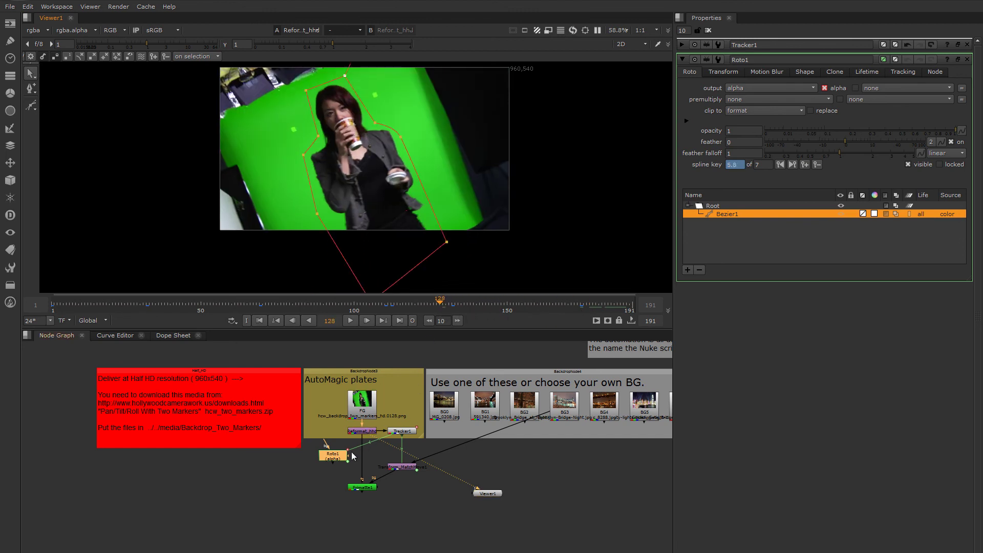
# Disconnect Primatte's background from the match-move Transform and line up the Roto, Primatte and Transform nodes in a row.
pyautogui.moveTo(347, 458); pyautogui.dragTo(317, 466)
pyautogui.click(368, 494)
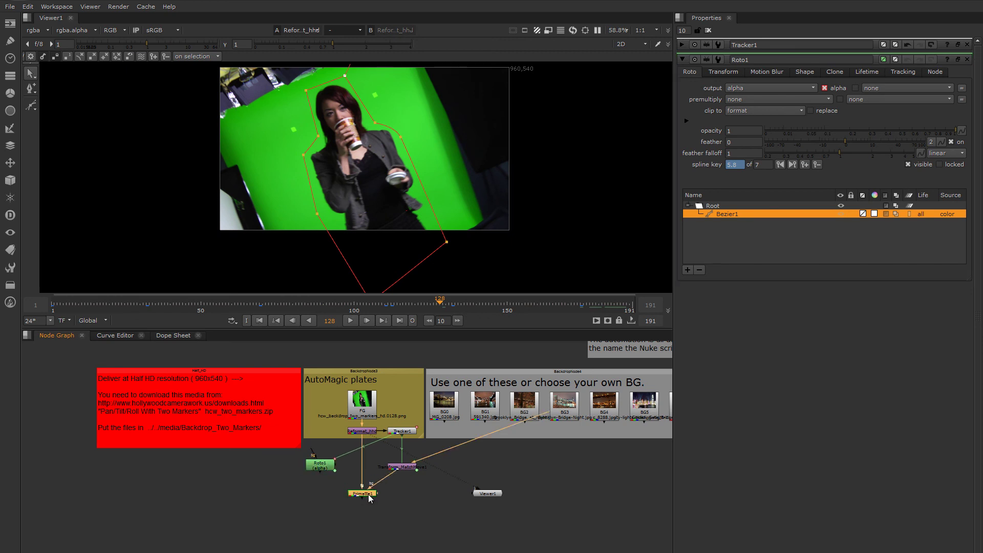
pyautogui.click(405, 468)
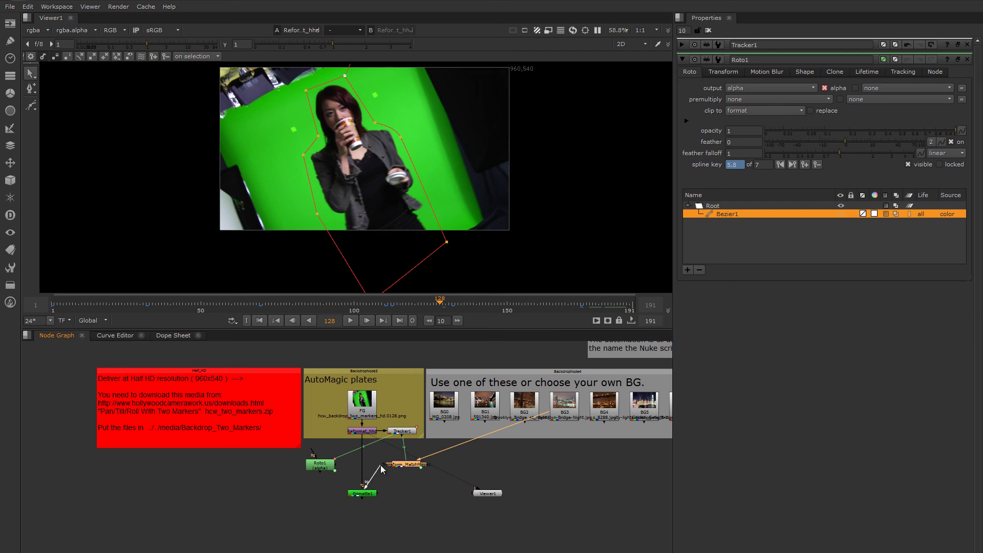
pyautogui.moveTo(364, 494); pyautogui.dragTo(326, 467)
pyautogui.click(360, 465)
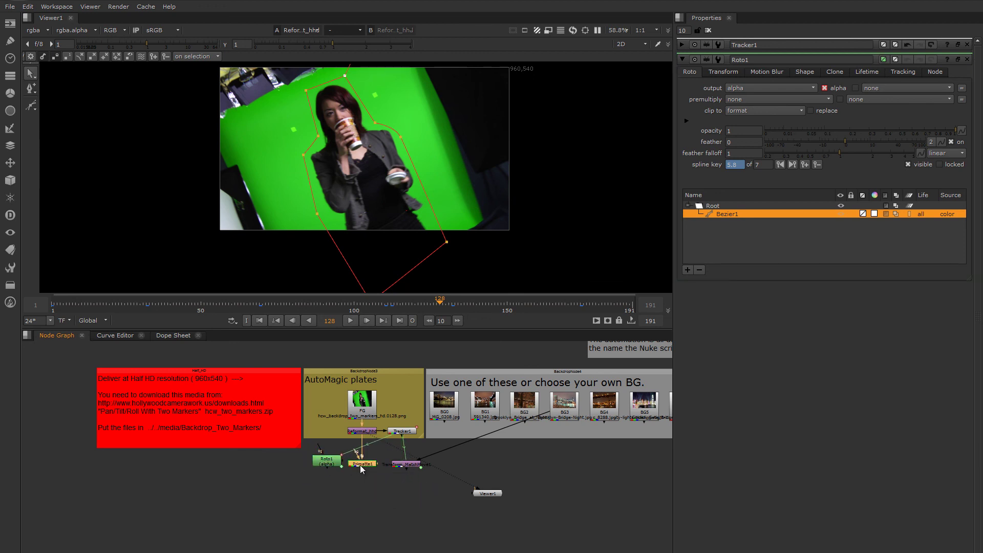
# Open Primatte1's properties and display its keyed result and alpha channel in the viewer.
pyautogui.doubleClick(360, 465)
pyautogui.press('1')
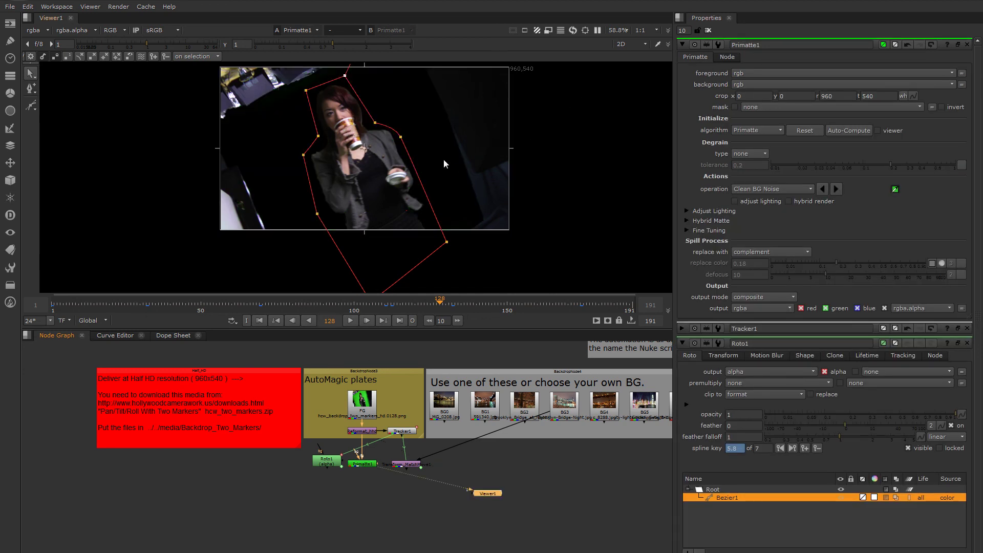
pyautogui.moveTo(443, 159); pyautogui.dragTo(460, 175, button='middle')
pyautogui.press('a')
pyautogui.scroll(2, 392, 166)
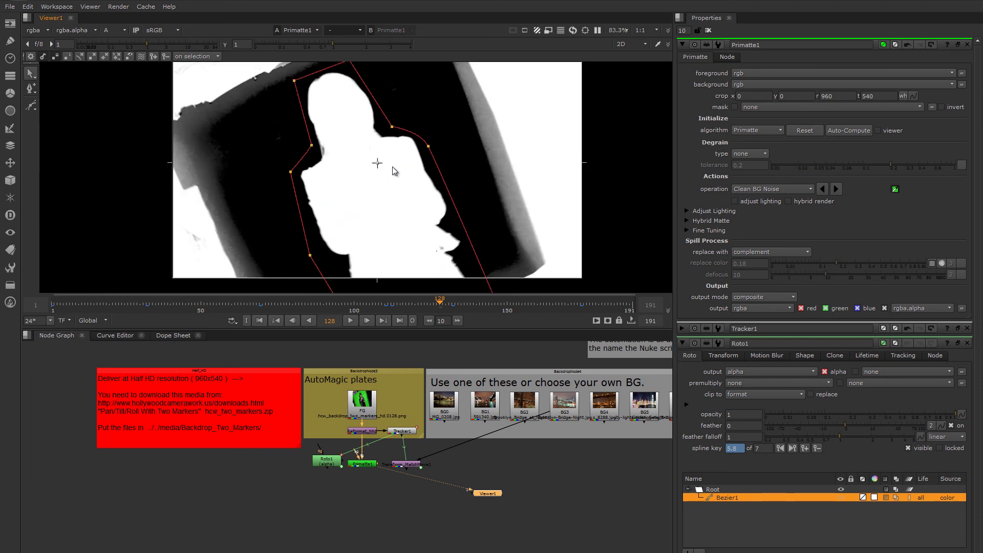
pyautogui.moveTo(406, 160)
pyautogui.mouseDown(button='middle')
pyautogui.moveTo(407, 170)
pyautogui.moveTo(395, 151)
pyautogui.mouseUp(button='middle')
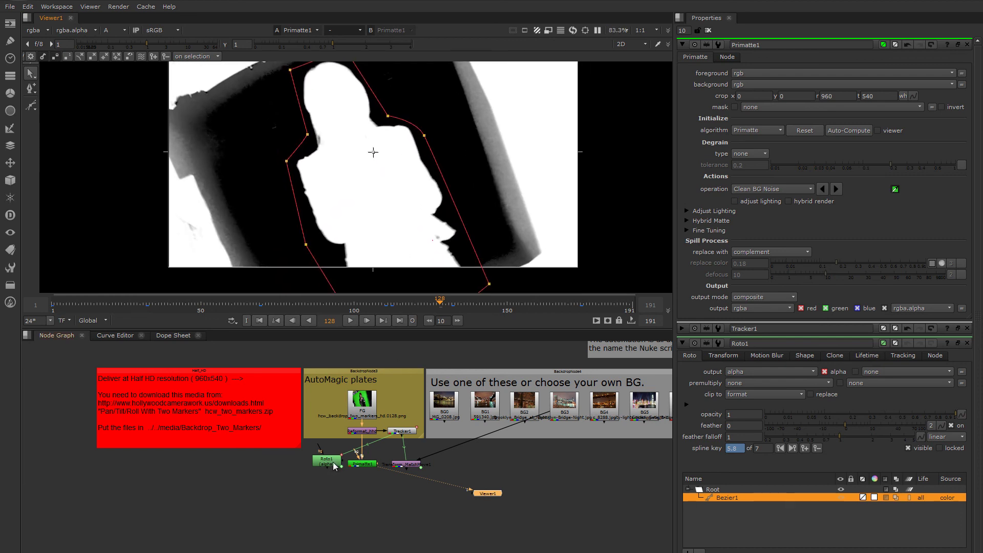
# Compare Roto1's garbage-matte alpha with Primatte1's alpha by viewing the two nodes in alternation.
pyautogui.press('1')
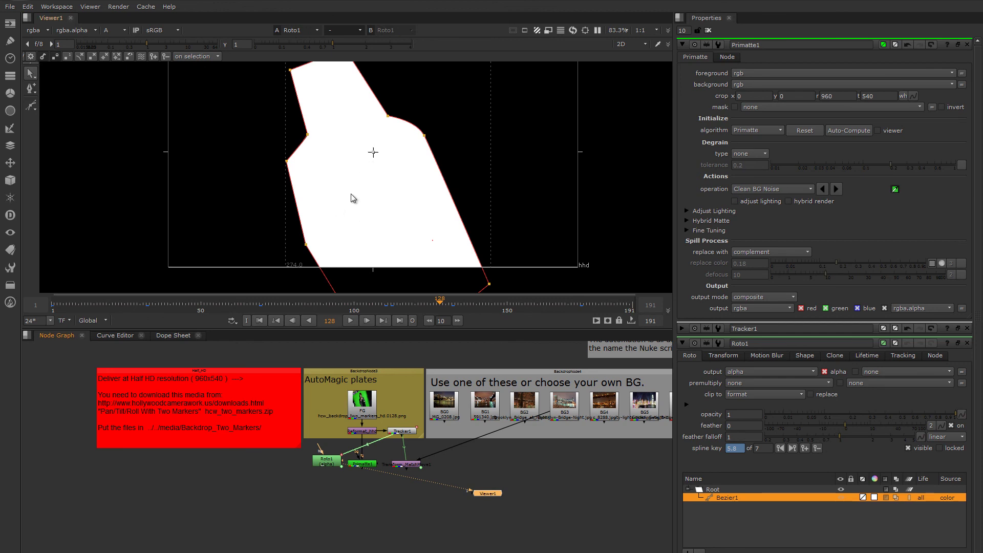
pyautogui.scroll(-2, 351, 198)
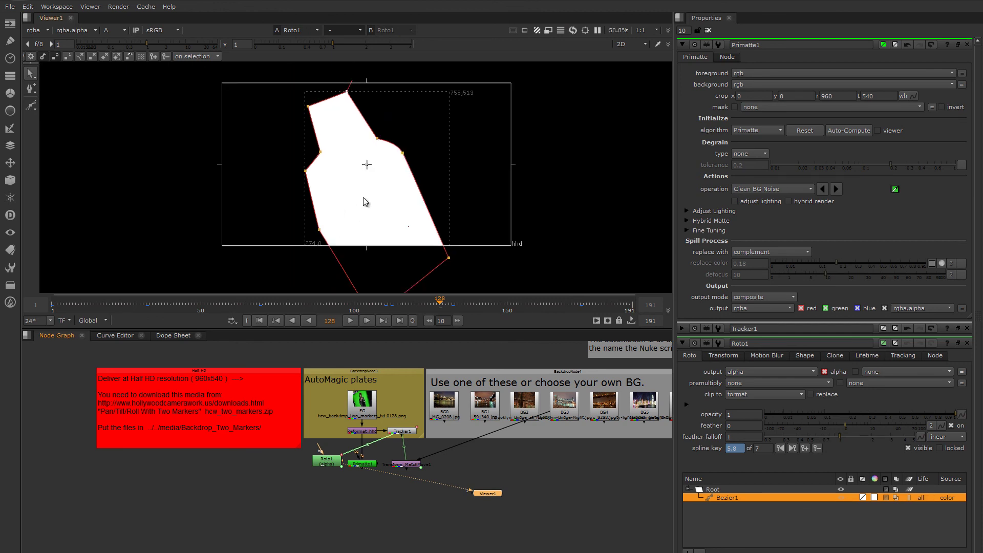
pyautogui.click(334, 464)
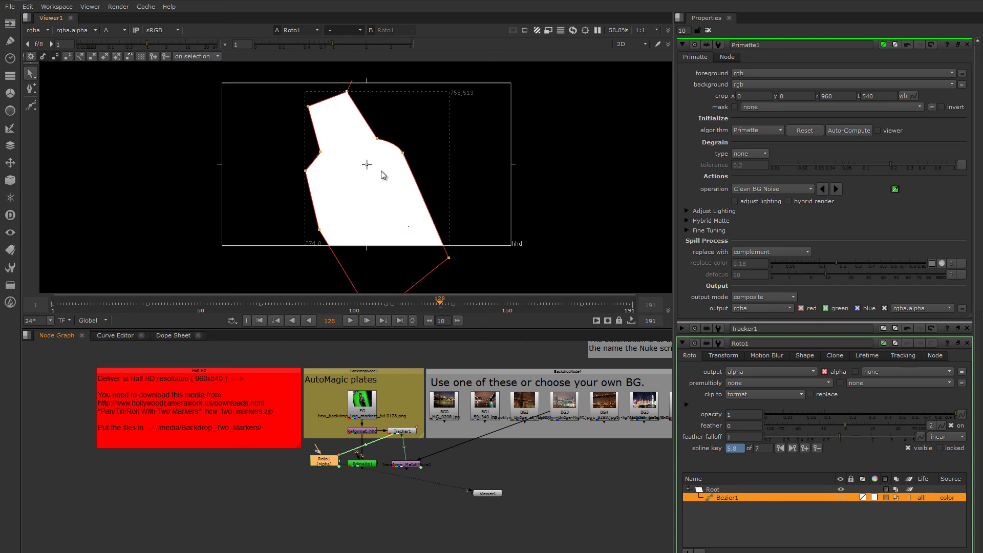
pyautogui.click(363, 464)
pyautogui.press('1')
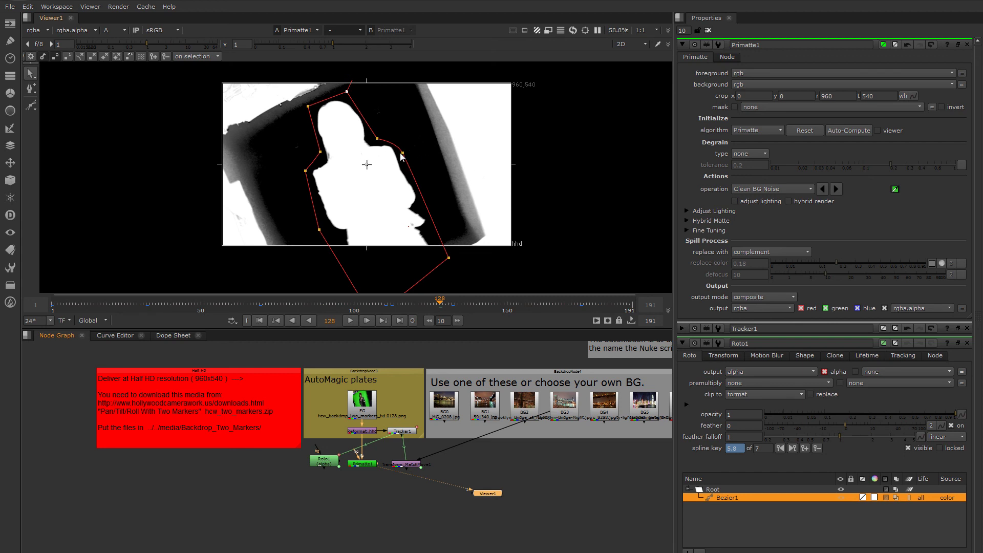
pyautogui.scroll(2, 401, 157)
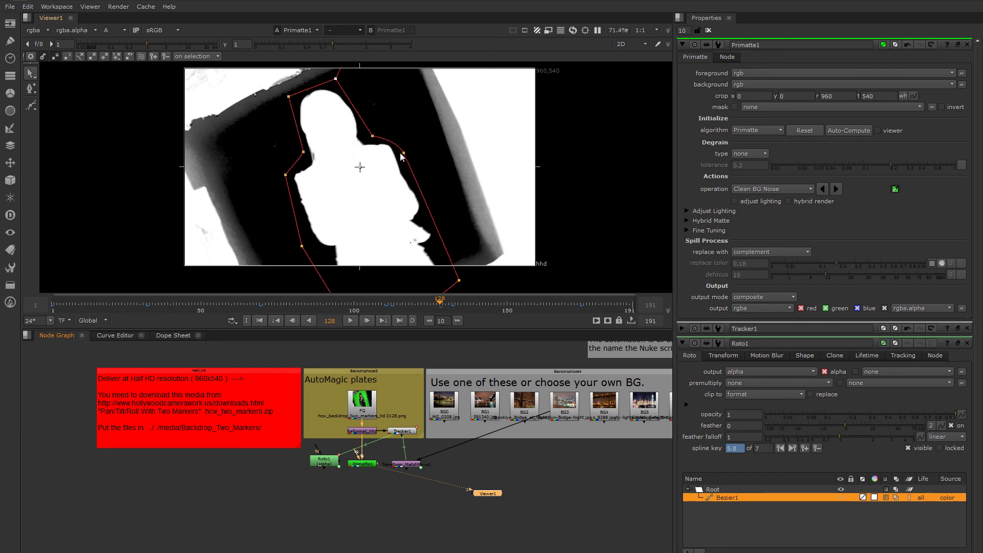
pyautogui.scroll(-1, 401, 156)
pyautogui.scroll(1, 401, 160)
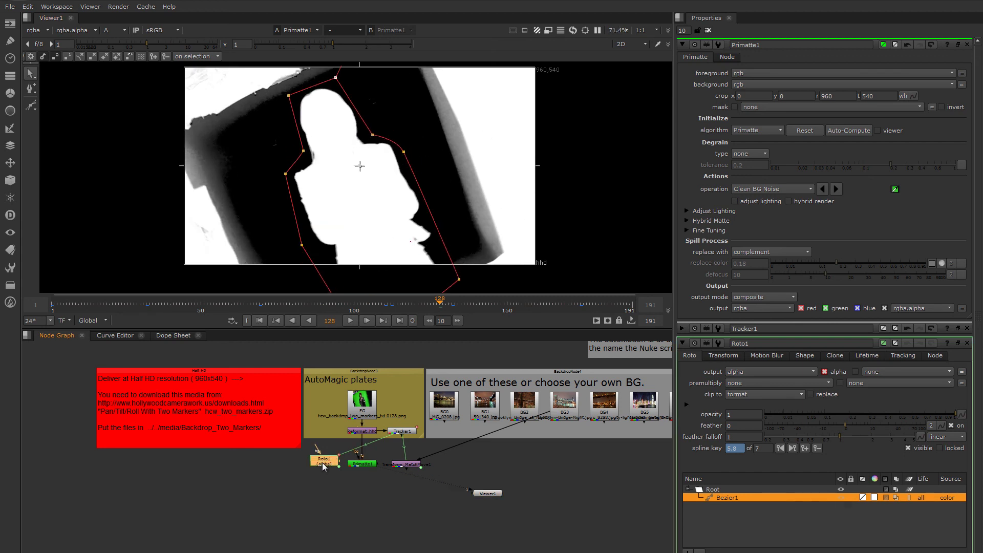
pyautogui.press('1')
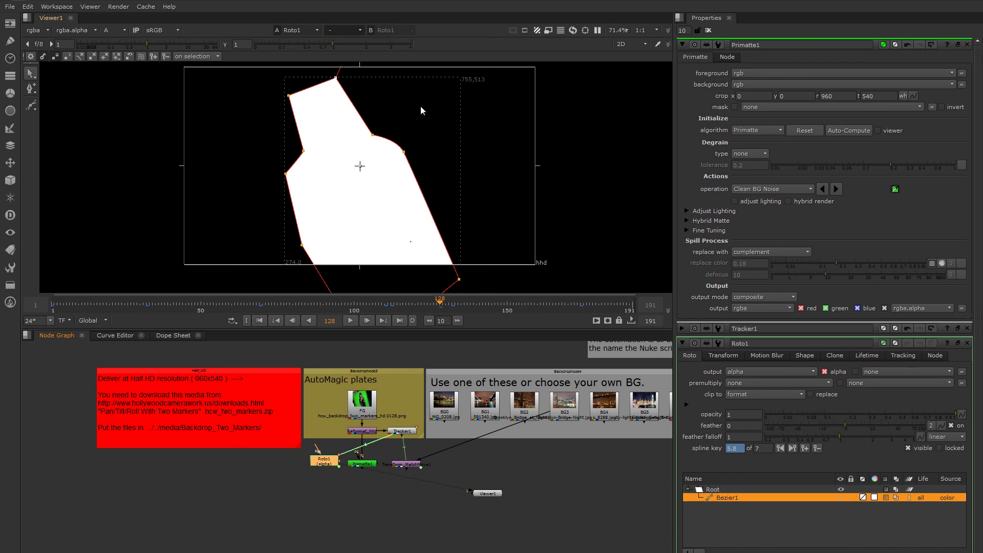
pyautogui.click(361, 466)
pyautogui.press('1')
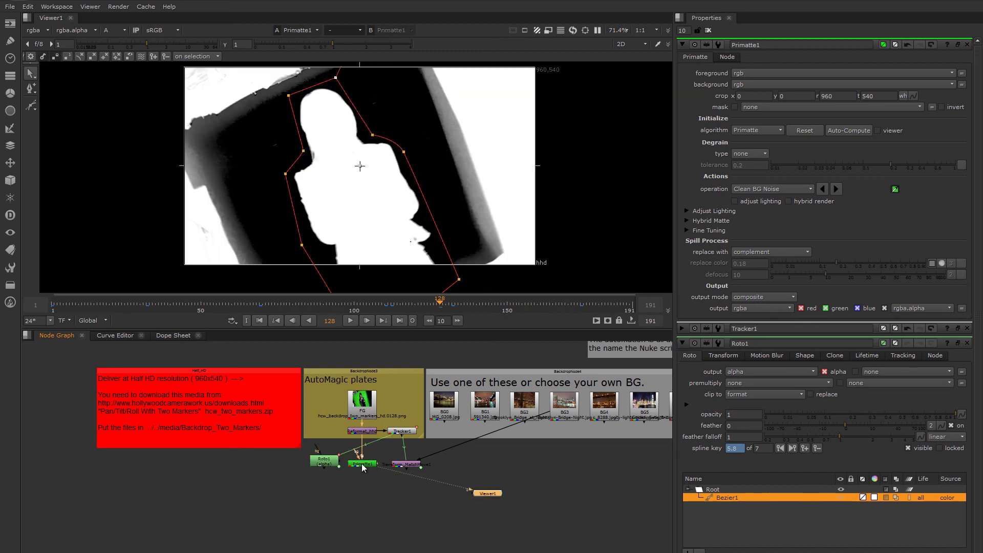
pyautogui.click(322, 462)
pyautogui.press('1')
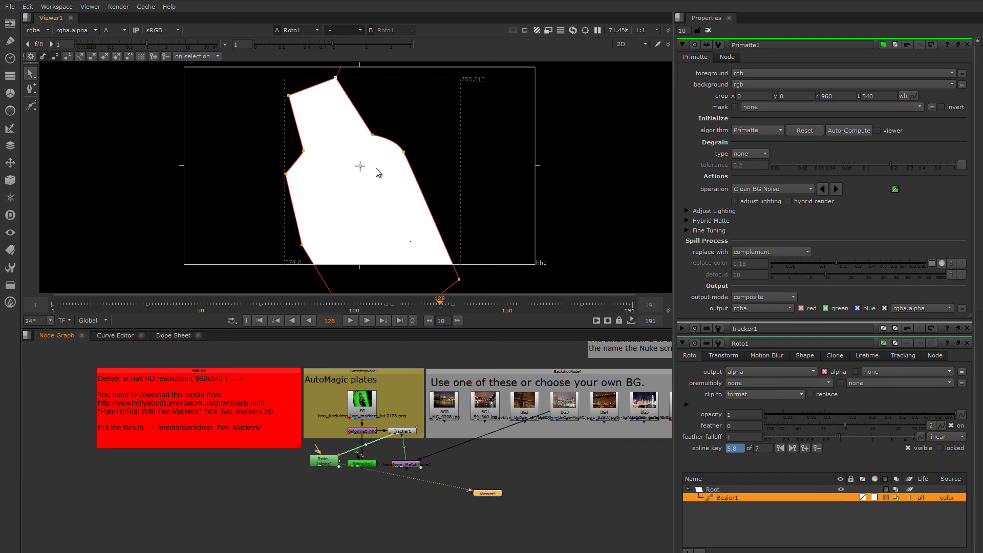
pyautogui.click(366, 464)
pyautogui.press('1')
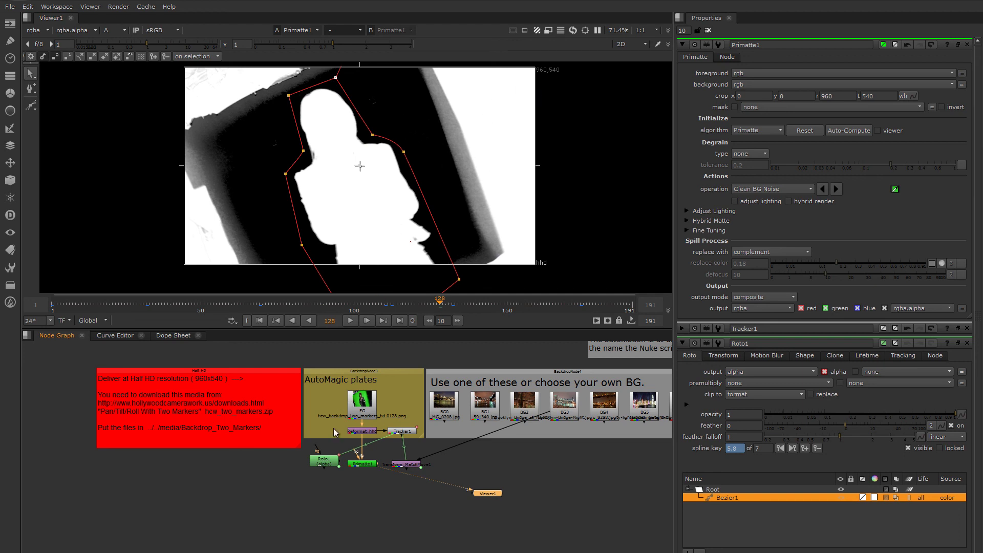
pyautogui.click(328, 463)
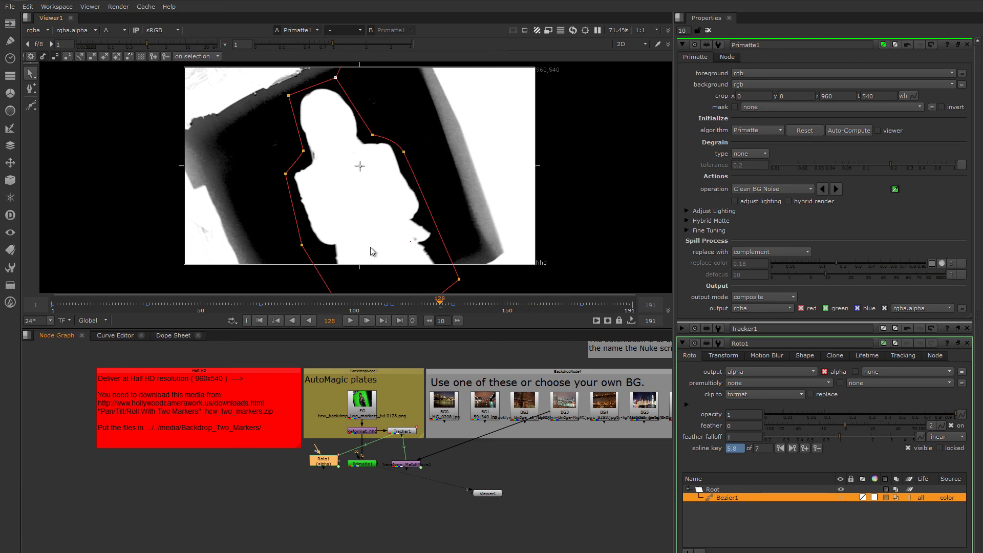
pyautogui.click(317, 485)
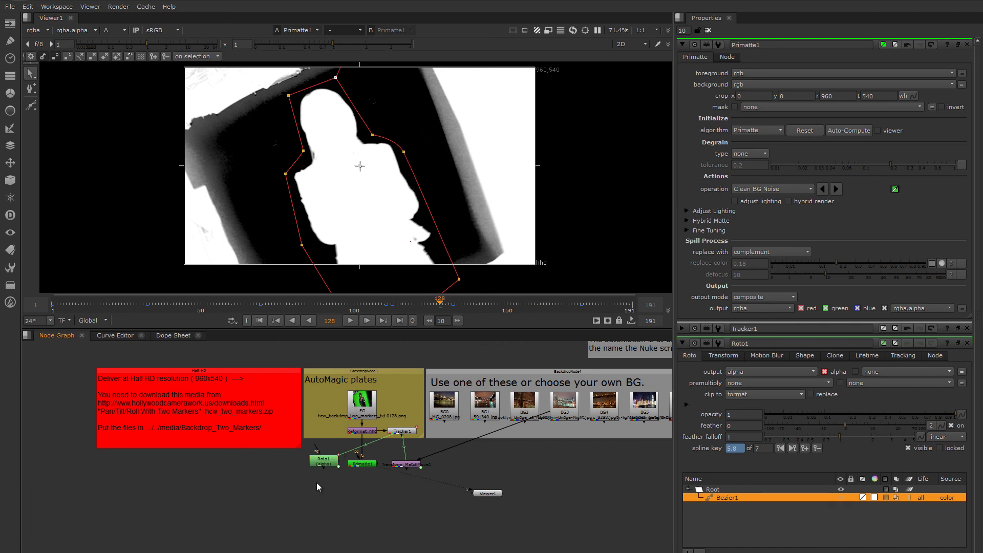
pyautogui.click(324, 460)
pyautogui.click(366, 464)
pyautogui.click(325, 461)
pyautogui.press('1')
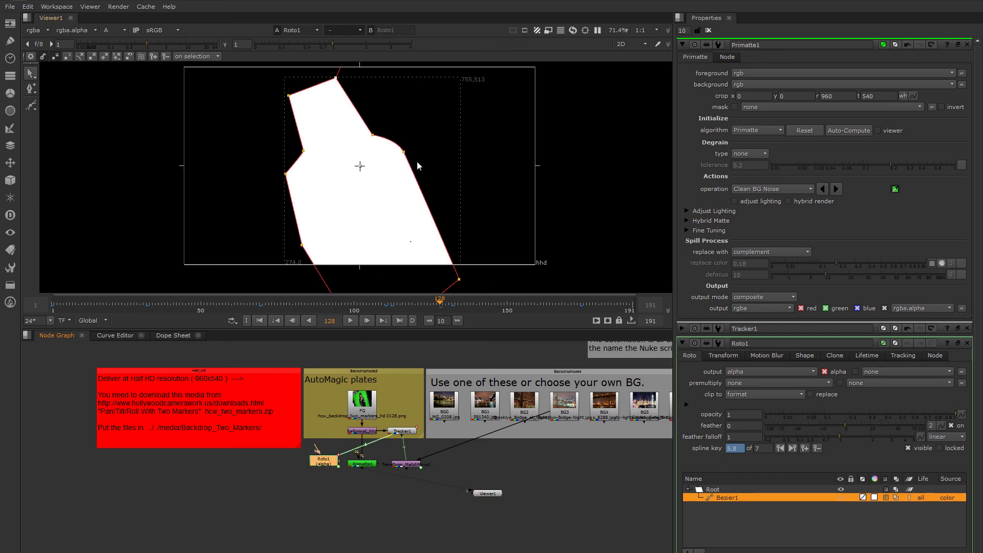
pyautogui.click(362, 465)
pyautogui.press('1')
# Add an In merge fed by Roto1 and Primatte1, and place it directly below Primatte1.
pyautogui.click(325, 464)
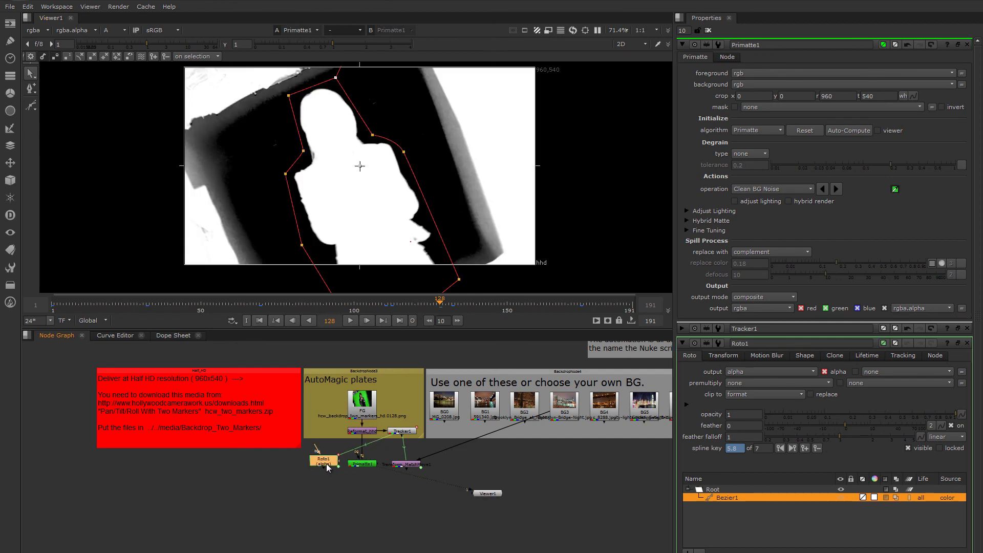
pyautogui.press('Tab')
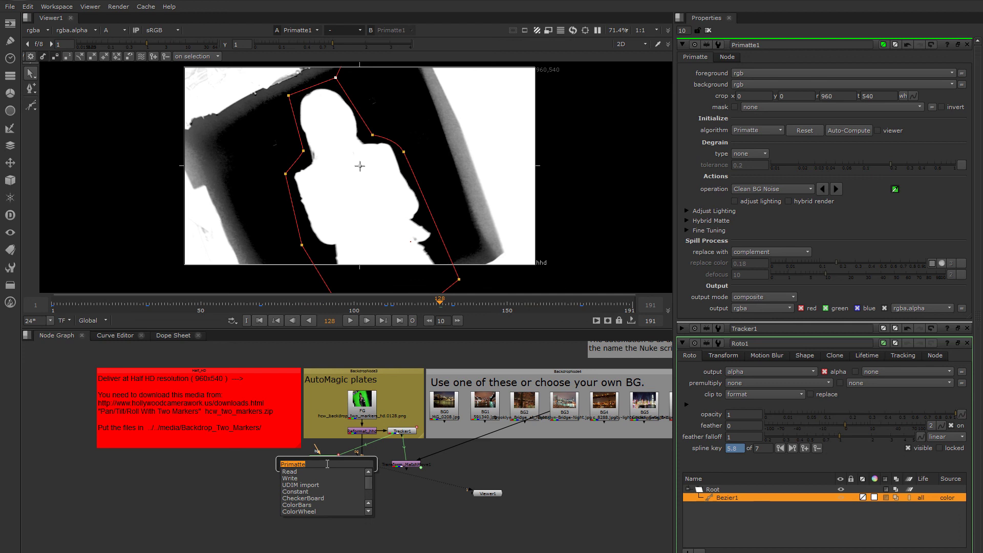
pyautogui.write('in')
pyautogui.press('Down')
pyautogui.press('Down')
pyautogui.press('Return')
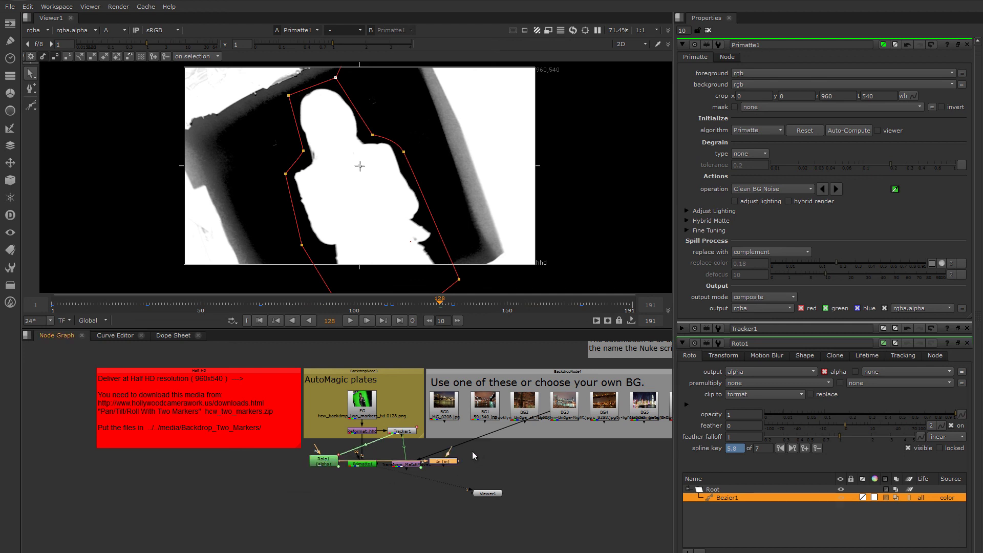
pyautogui.moveTo(451, 462); pyautogui.dragTo(372, 485)
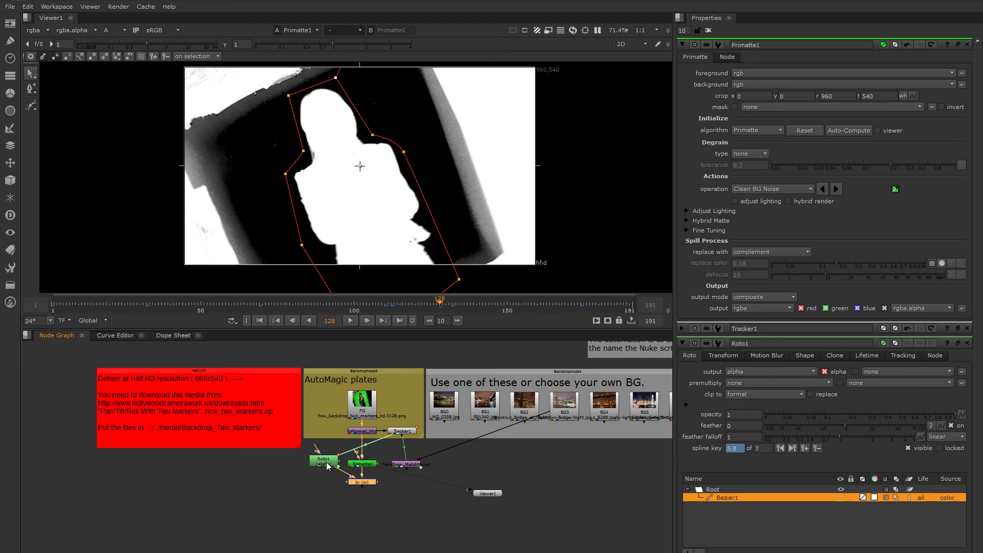
pyautogui.moveTo(369, 484); pyautogui.dragTo(372, 480)
# View the In merge's alpha and colour result, and toggle the merge off and on to see what it passes through.
pyautogui.press('1')
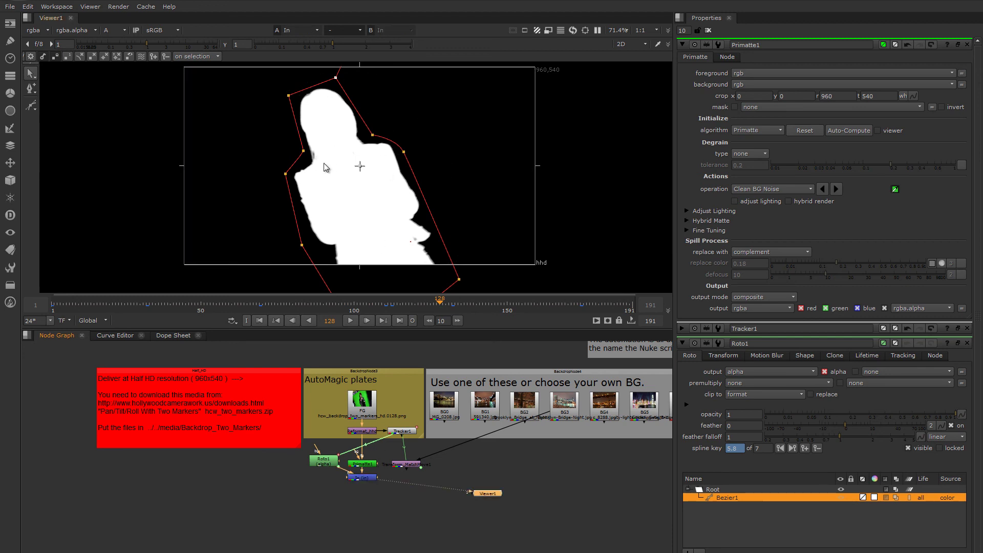
pyautogui.press('a')
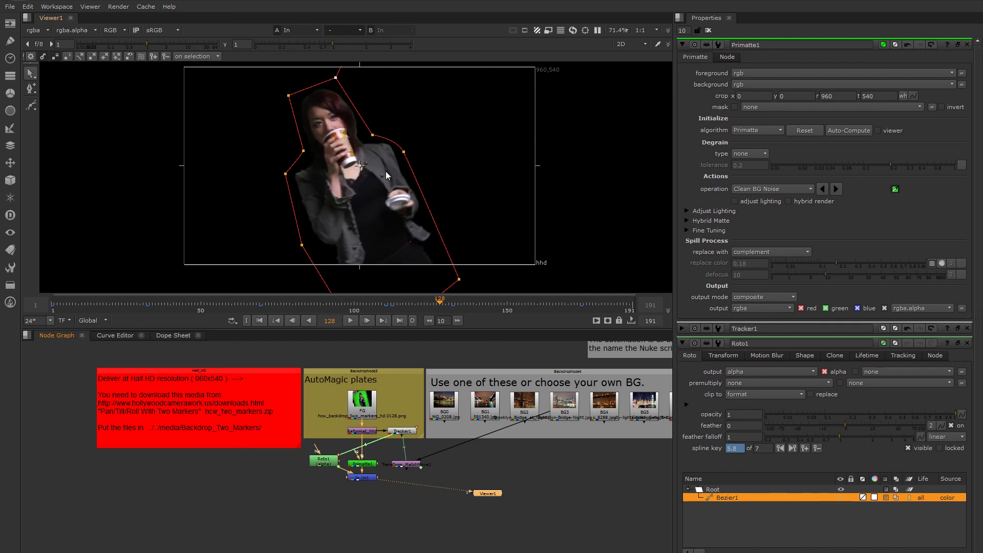
pyautogui.moveTo(374, 482)
pyautogui.mouseDown()
pyautogui.moveTo(373, 492)
pyautogui.moveTo(366, 486)
pyautogui.mouseUp()
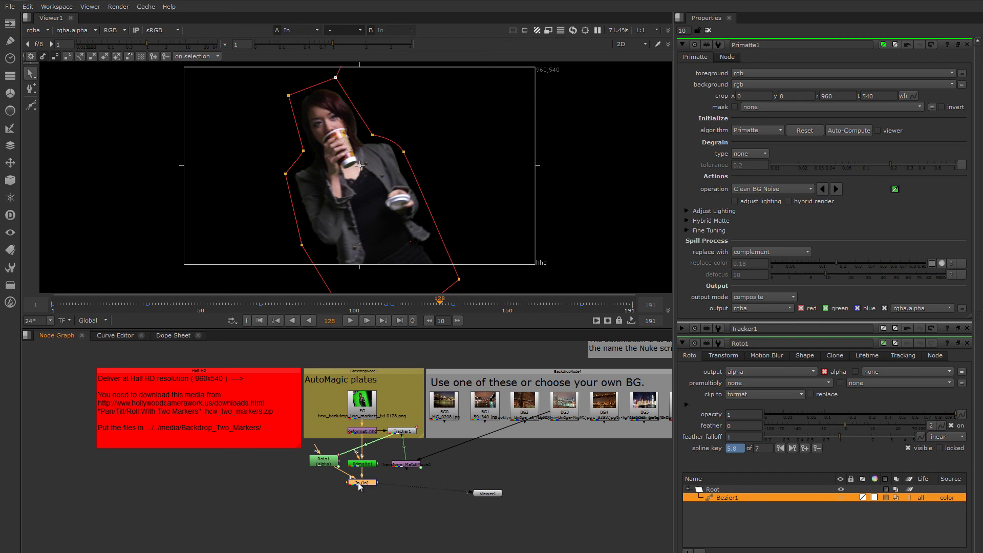
pyautogui.press('d')
pyautogui.press('d')
pyautogui.press('d')
pyautogui.click(327, 463)
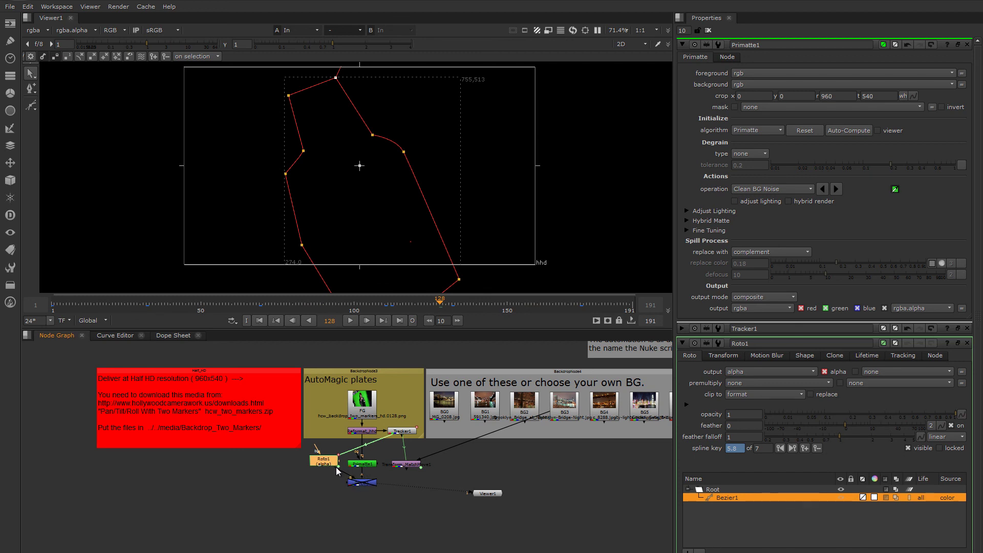
pyautogui.click(361, 483)
pyautogui.press('d')
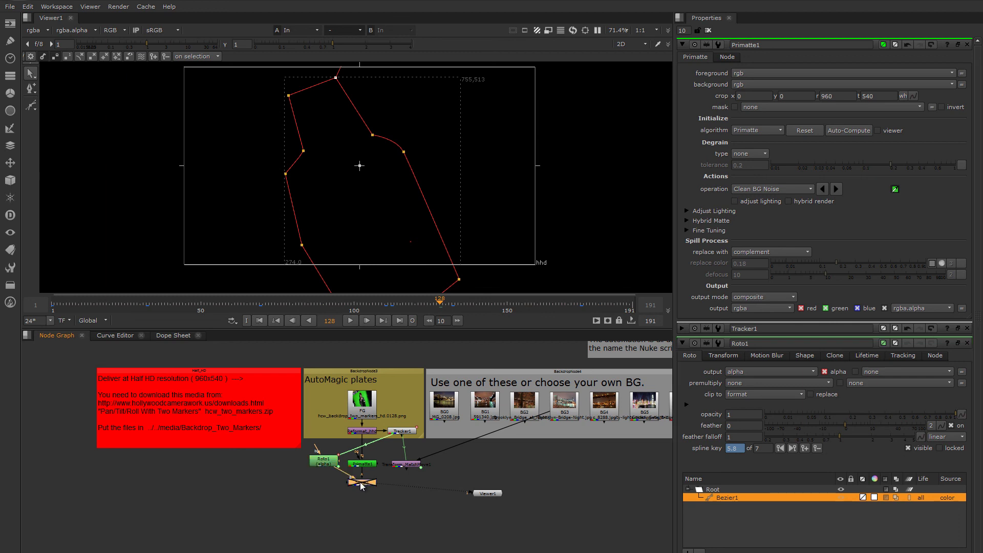
# Change the merge's operation to mask, with Roto1 on input A and Primatte1 on input B.
pyautogui.doubleClick(361, 484)
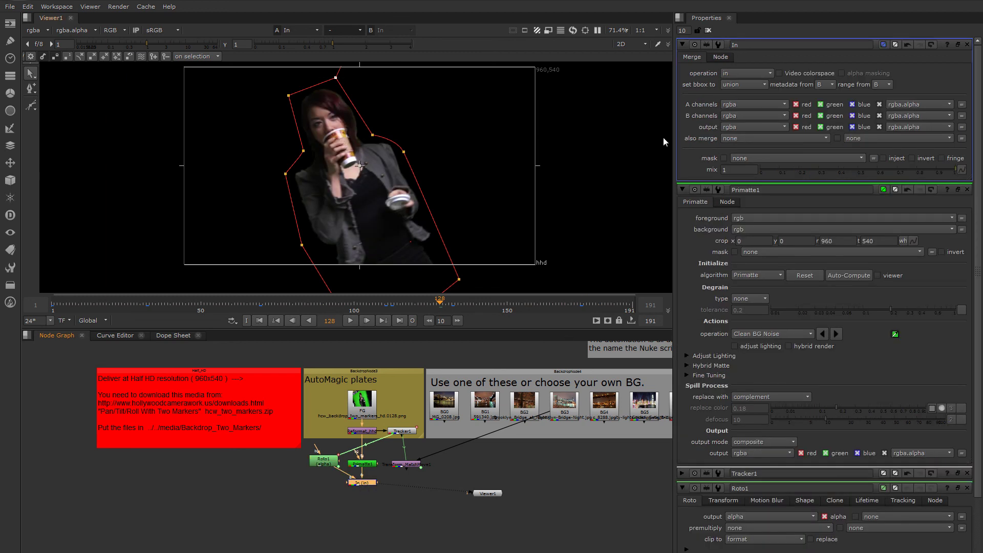
pyautogui.click(755, 75)
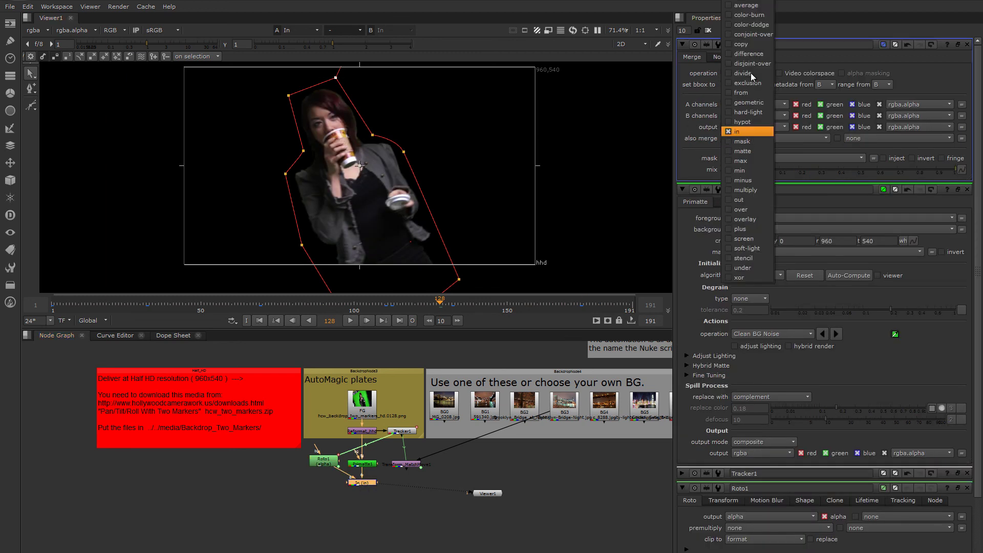
pyautogui.click(742, 258)
pyautogui.click(745, 141)
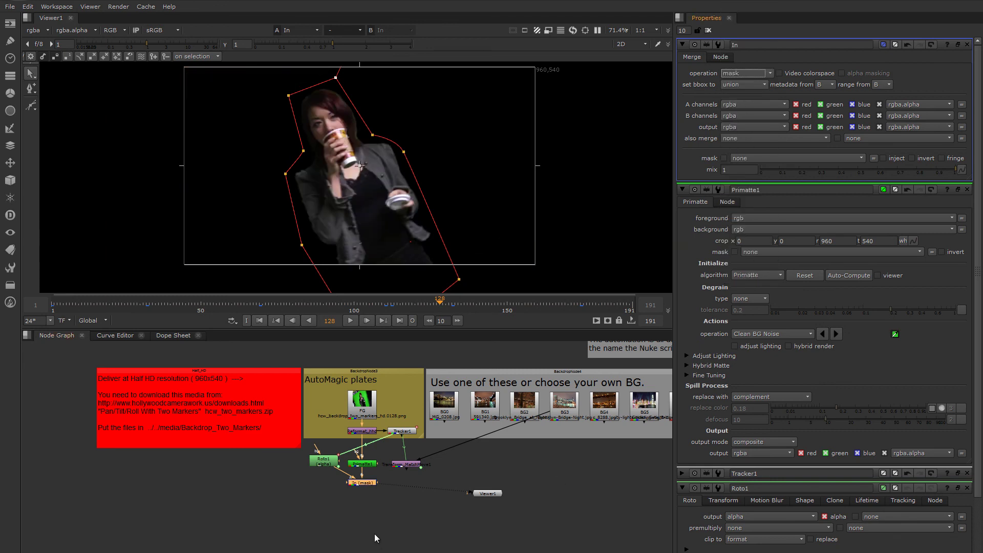
pyautogui.moveTo(371, 484); pyautogui.dragTo(372, 487)
pyautogui.scroll(4, 352, 490)
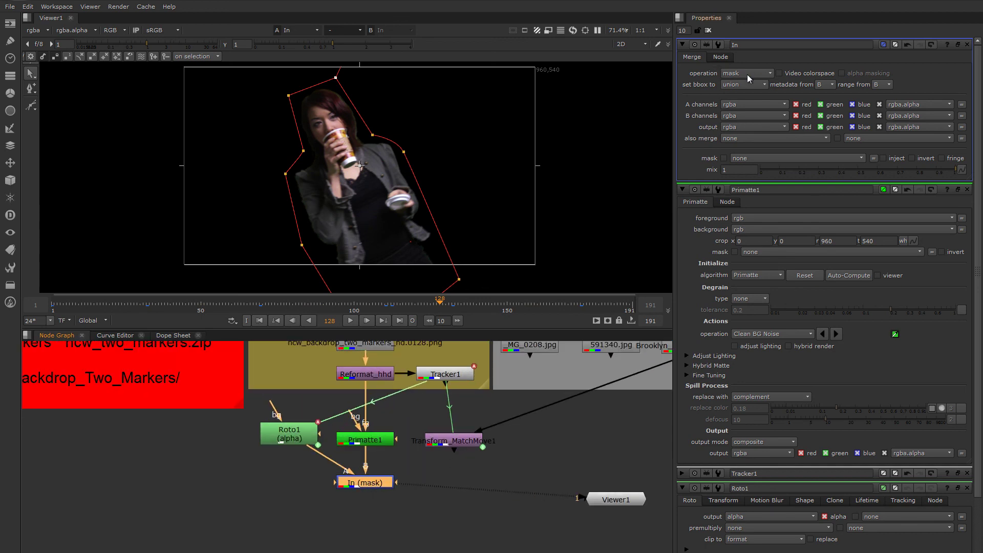
# Toggle the mask merge off and on repeatedly to compare the plain Primatte key with the garbage-matted result.
pyautogui.moveTo(372, 483); pyautogui.dragTo(367, 490)
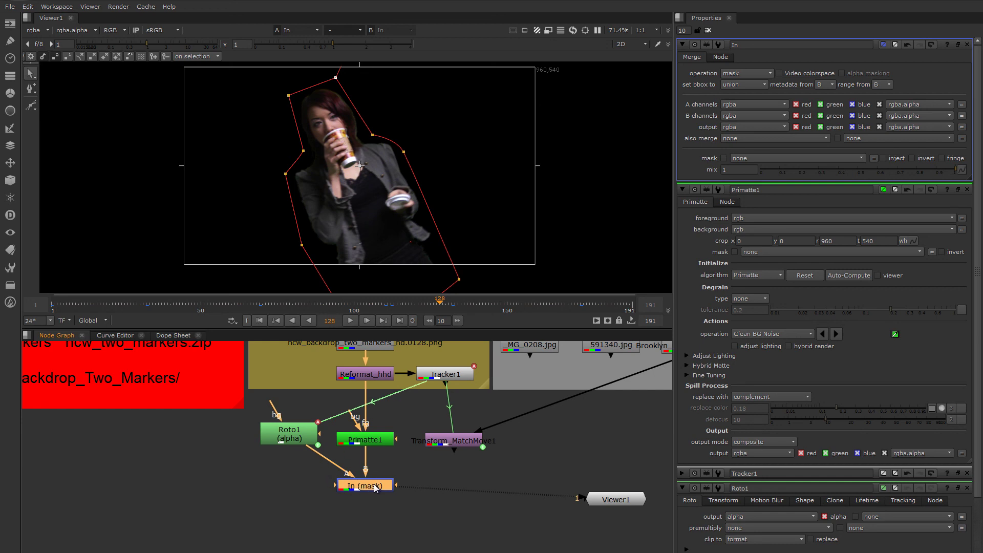
pyautogui.press('d')
pyautogui.press('d')
pyautogui.press('d')
pyautogui.press('d')
pyautogui.press('d')
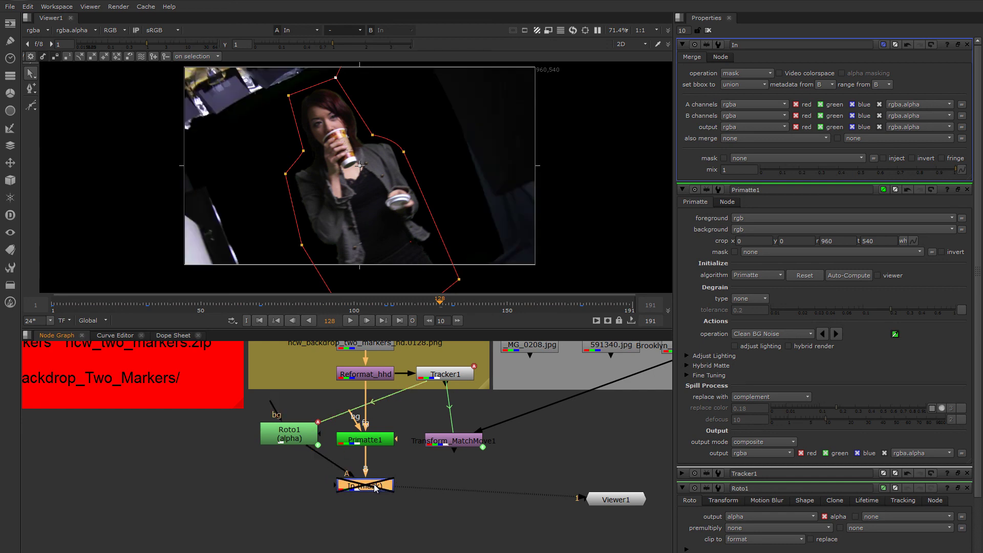
pyautogui.press('d')
pyautogui.press('d')
pyautogui.press('d')
pyautogui.press('d')
# Tidy the positions of Roto1, Primatte1 and the mask merge, recheck the merge's effect, and move Transform_MatchMove1 slightly down.
pyautogui.press('d')
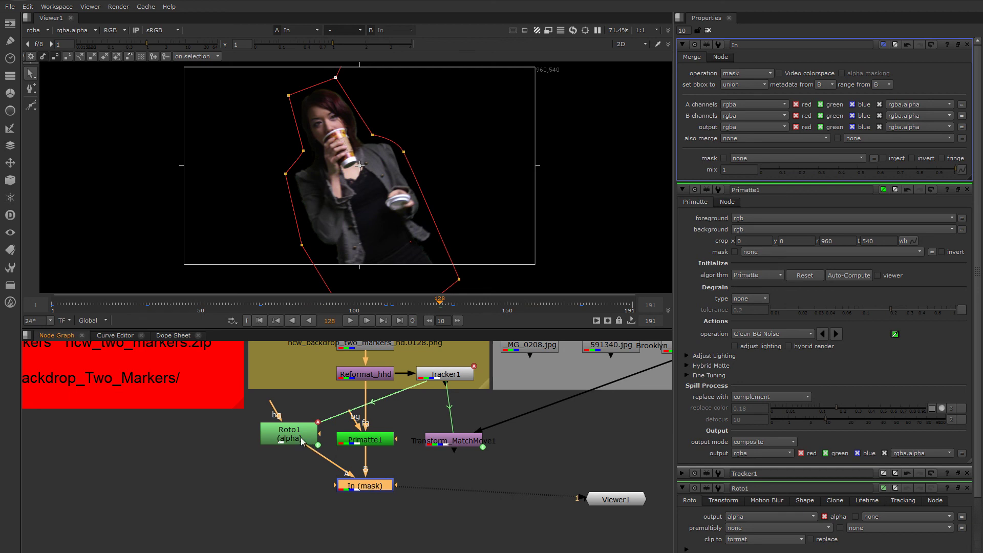
pyautogui.moveTo(288, 434); pyautogui.dragTo(290, 434)
pyautogui.moveTo(358, 440); pyautogui.dragTo(363, 433)
pyautogui.moveTo(373, 485); pyautogui.dragTo(368, 478)
pyautogui.press('d')
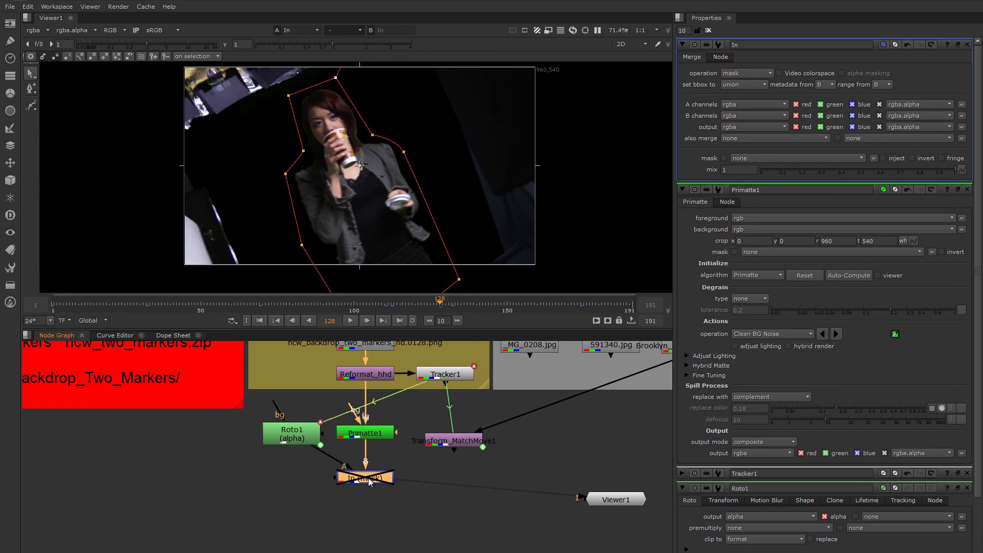
pyautogui.press('d')
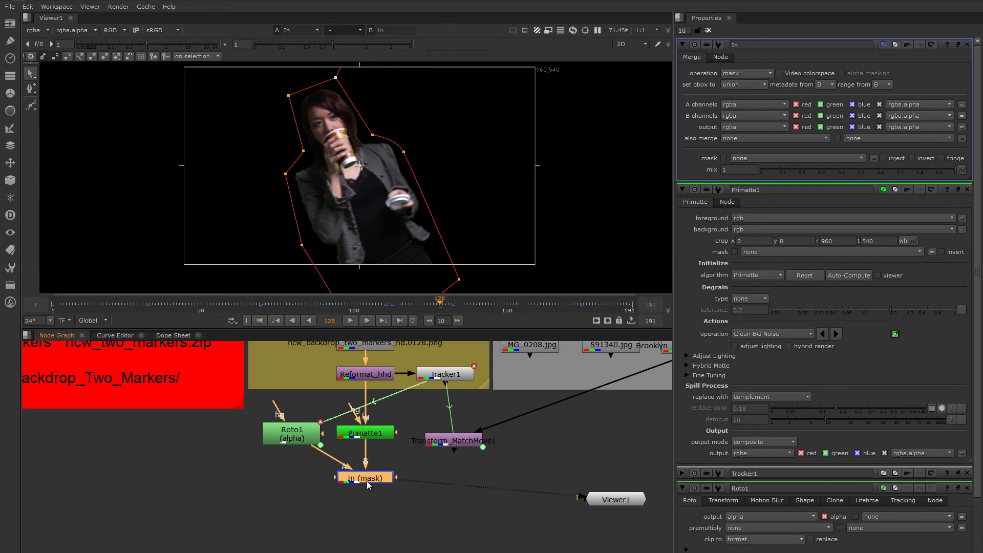
pyautogui.moveTo(453, 446); pyautogui.dragTo(447, 463)
pyautogui.click(377, 478)
pyautogui.scroll(-2, 382, 147)
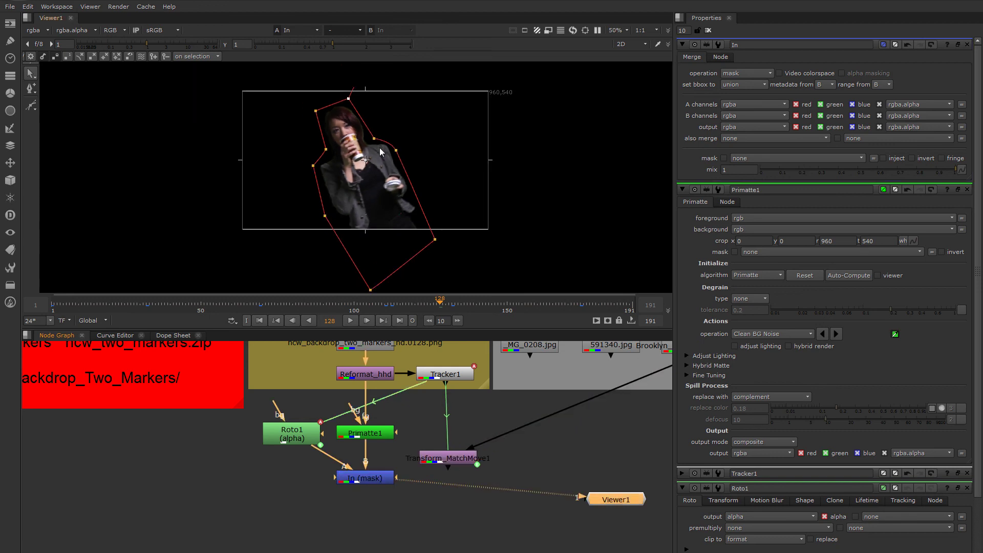
# Close all node properties and check the masked key's alpha and colour result.
pyautogui.click(708, 30)
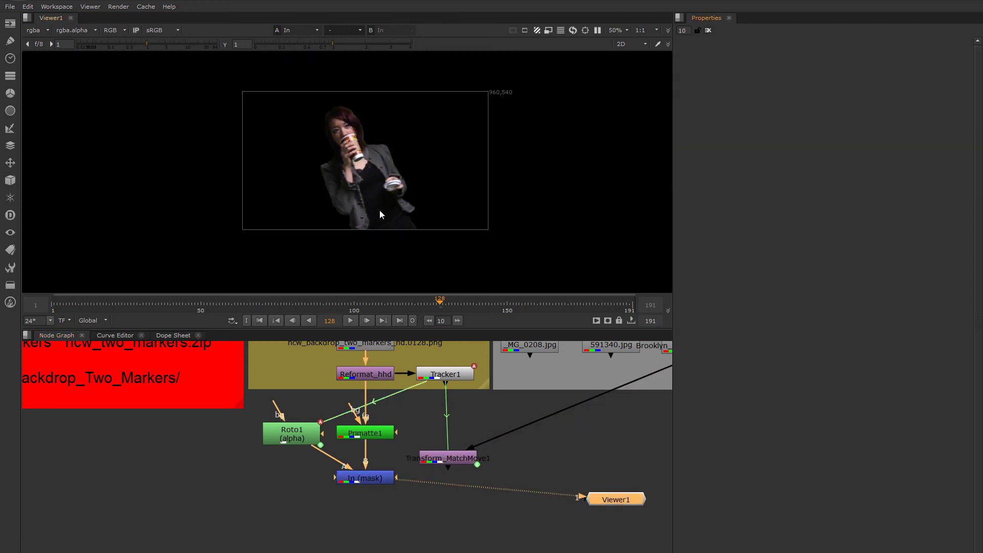
pyautogui.press('a')
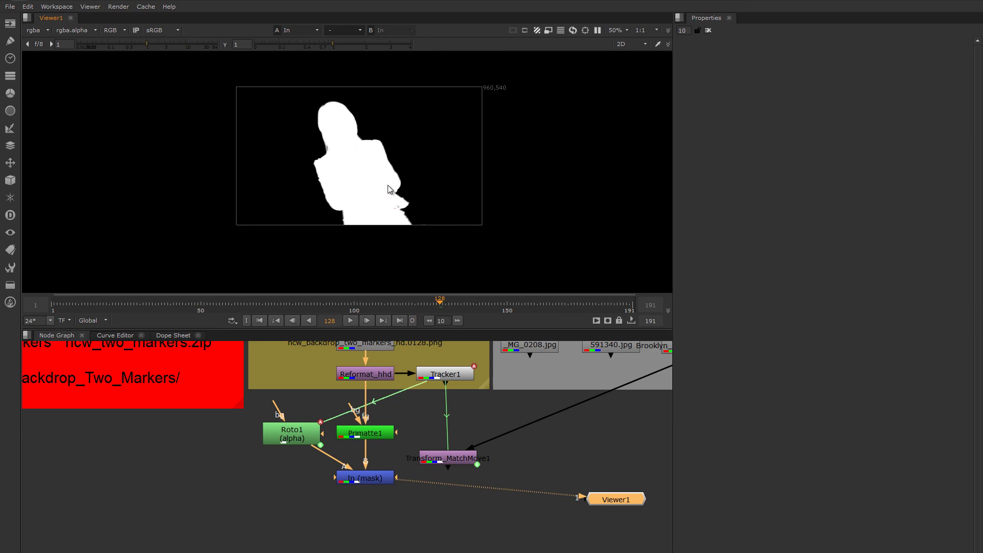
pyautogui.press('a')
# Add an over merge below Transform_MatchMove1, with the In mask merge on input A and Transform_MatchMove1 on input B.
pyautogui.moveTo(379, 484); pyautogui.dragTo(375, 479)
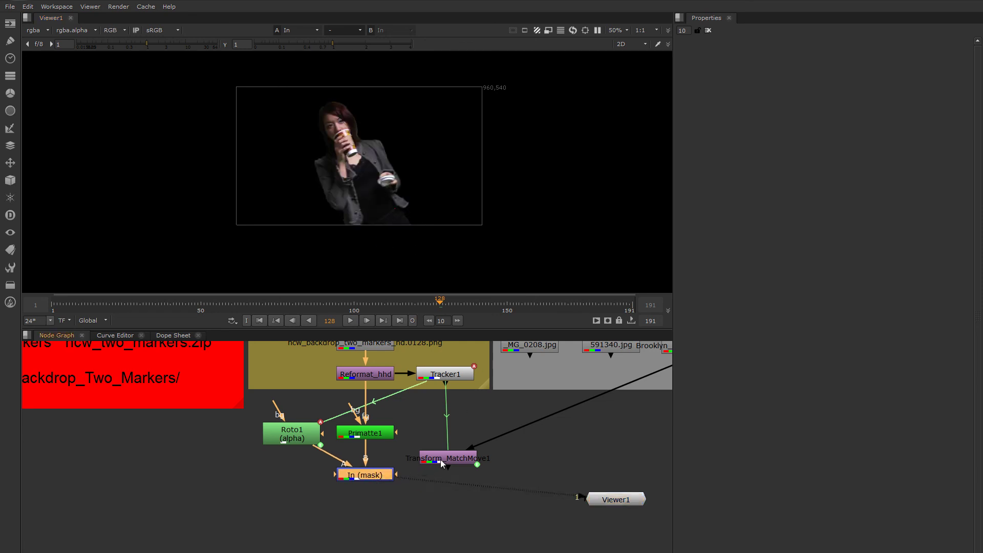
pyautogui.moveTo(440, 459); pyautogui.dragTo(437, 476)
pyautogui.click(391, 477)
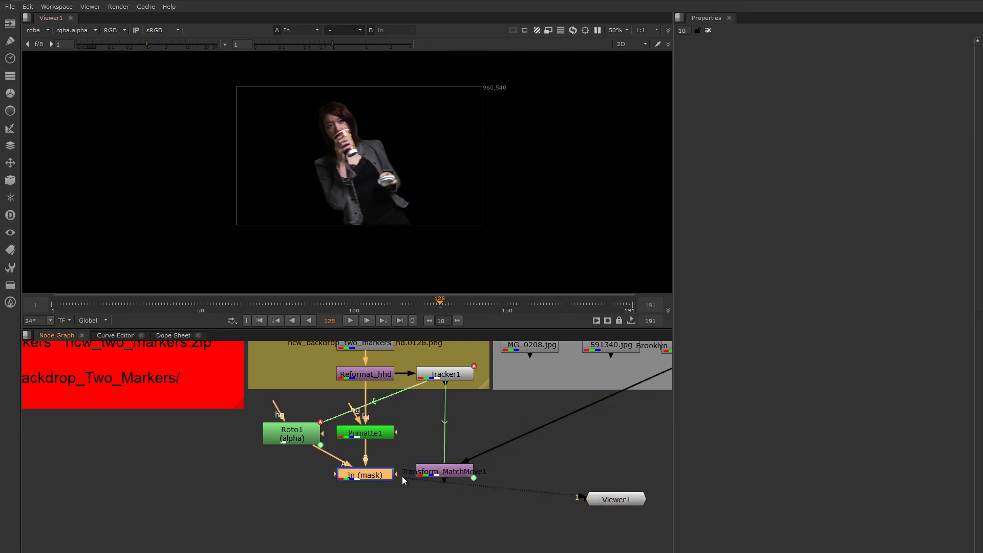
pyautogui.keyDown('shift'); pyautogui.click(444, 474); pyautogui.keyUp('shift')
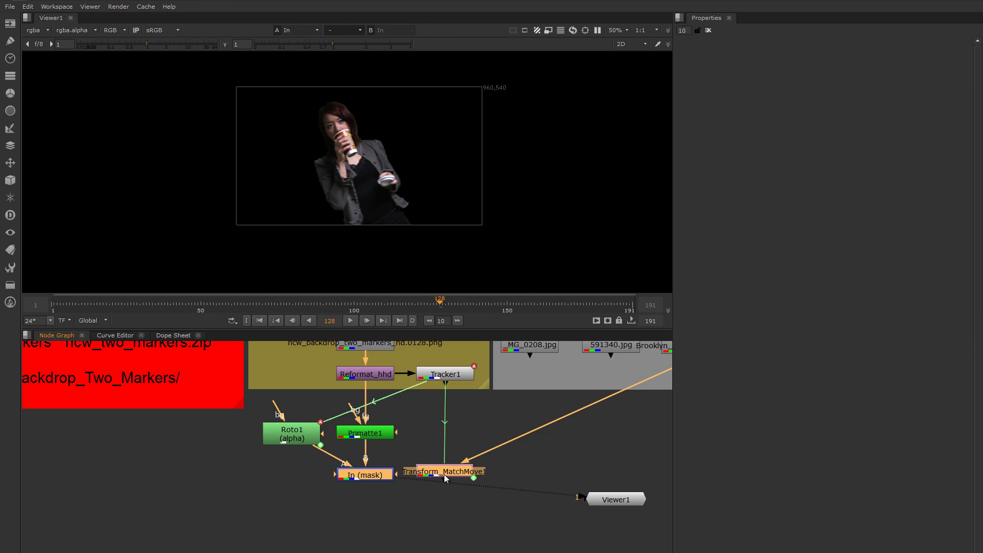
pyautogui.press('m')
pyautogui.moveTo(445, 491); pyautogui.dragTo(443, 518)
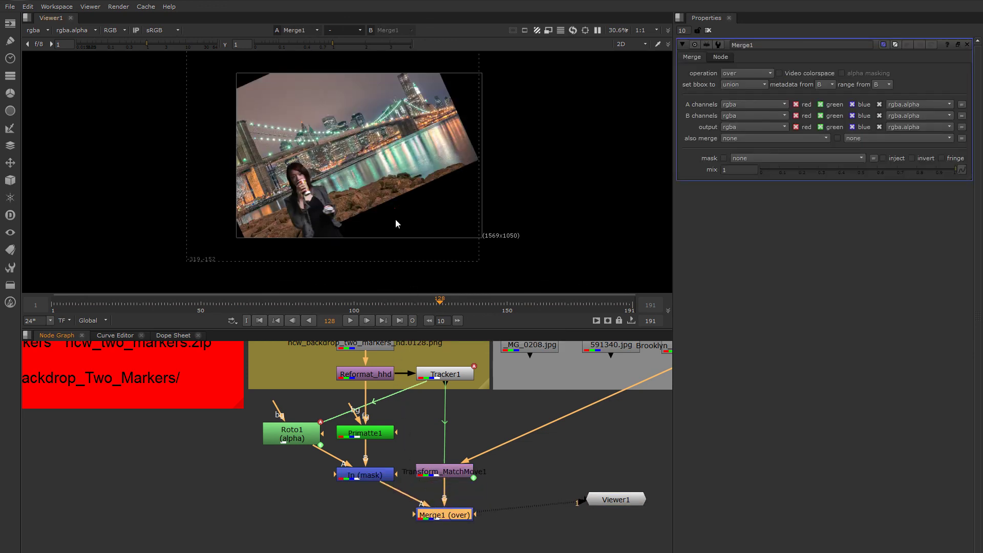
# Compare the In mask merge's output with the full composite from Merge1.
pyautogui.scroll(-2, 394, 211)
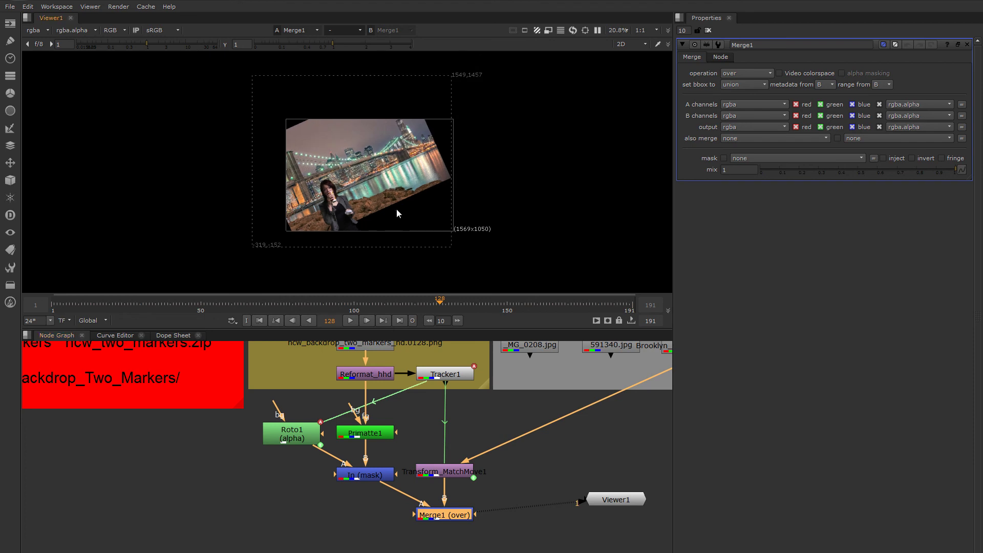
pyautogui.click(372, 474)
pyautogui.press('1')
pyautogui.click(443, 518)
pyautogui.press('1')
# Set Merge1's bounding box to A and inspect the background around the woman.
pyautogui.click(441, 472)
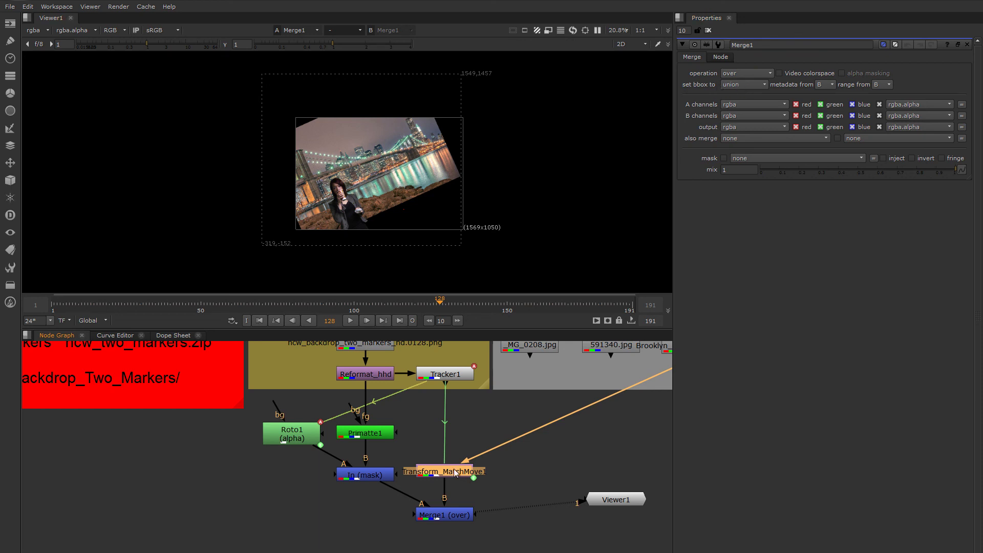
pyautogui.click(742, 85)
pyautogui.click(738, 106)
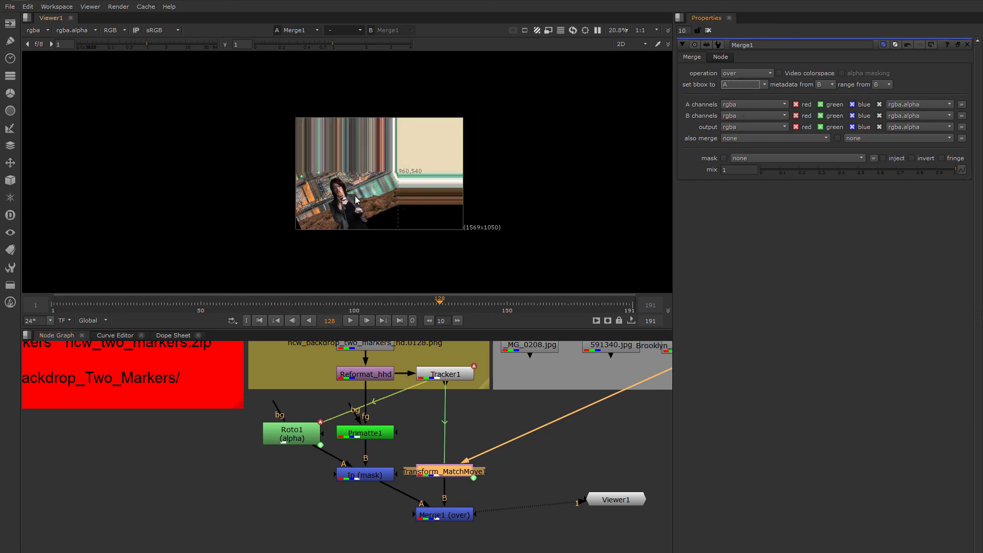
pyautogui.moveTo(354, 194); pyautogui.dragTo(400, 183, button='middle')
pyautogui.scroll(1, 400, 183)
pyautogui.scroll(2, 401, 186)
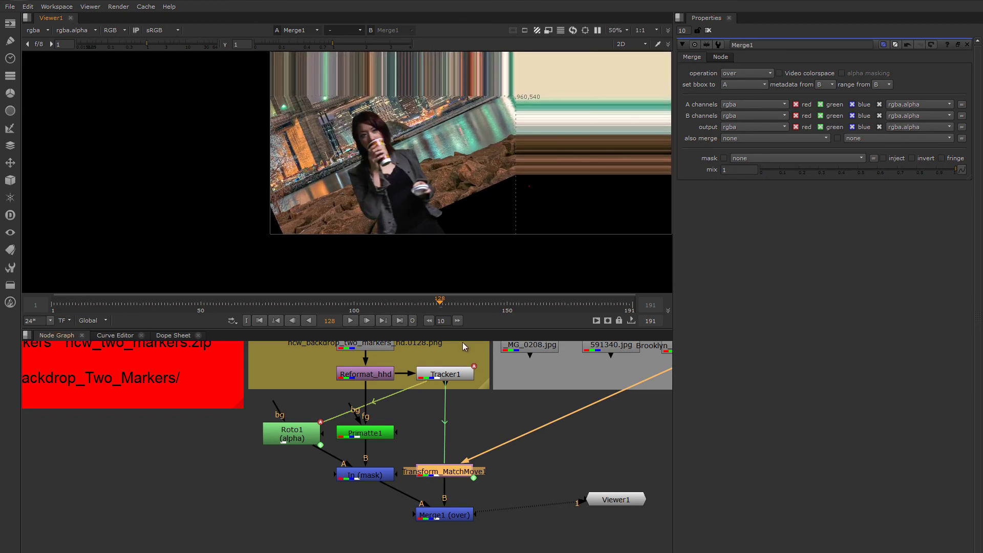
pyautogui.moveTo(499, 486); pyautogui.dragTo(490, 441, button='middle')
pyautogui.click(444, 465)
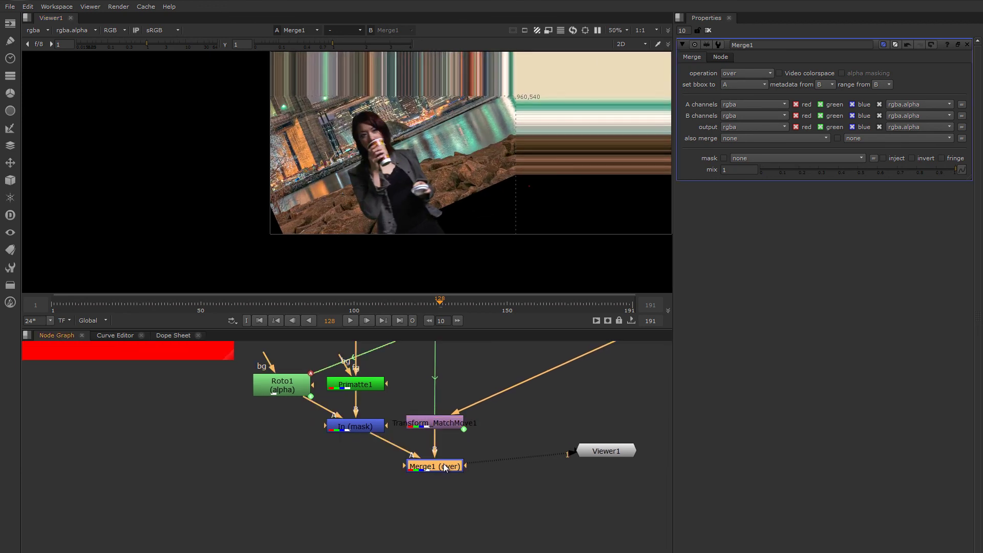
pyautogui.press('Tab')
pyautogui.write('cro')
pyautogui.press('Down')
pyautogui.press('Down')
pyautogui.press('Return')
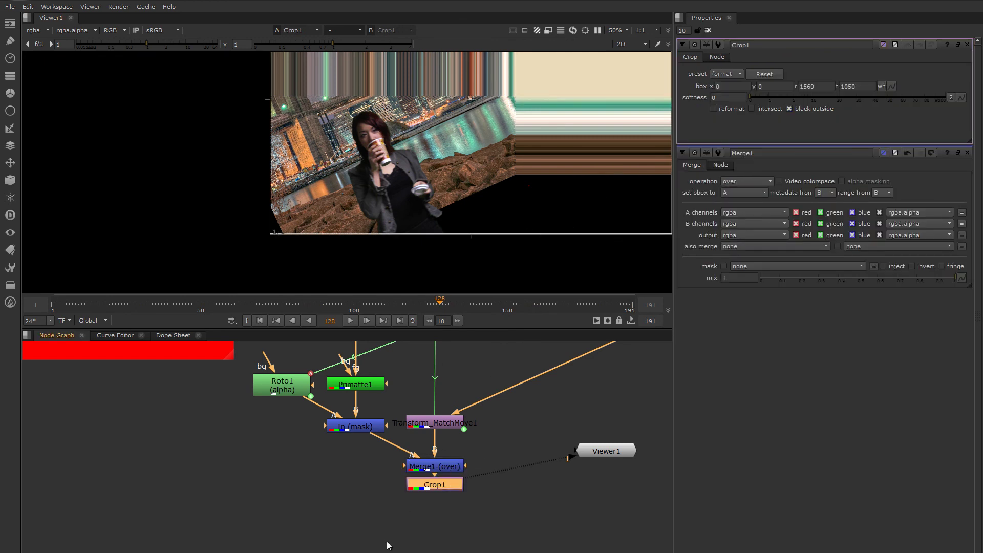
pyautogui.moveTo(419, 496)
pyautogui.mouseDown()
pyautogui.moveTo(393, 500)
pyautogui.moveTo(411, 492)
pyautogui.mouseUp()
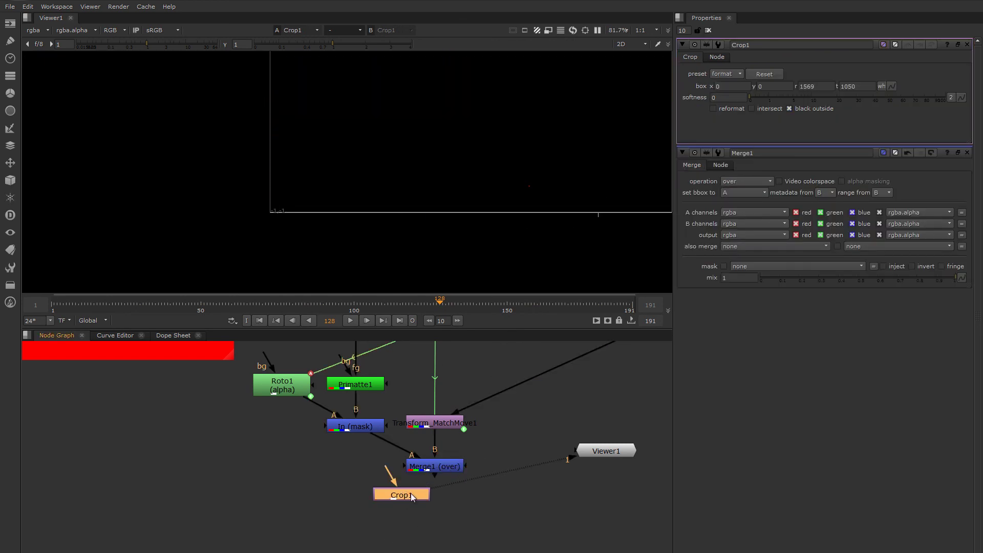
pyautogui.press('Delete')
# Create an unconnected Crop node at the 960 x 540 project size, connect it to Merge1's output, and place it below Merge1.
pyautogui.moveTo(362, 456); pyautogui.dragTo(362, 503, button='middle')
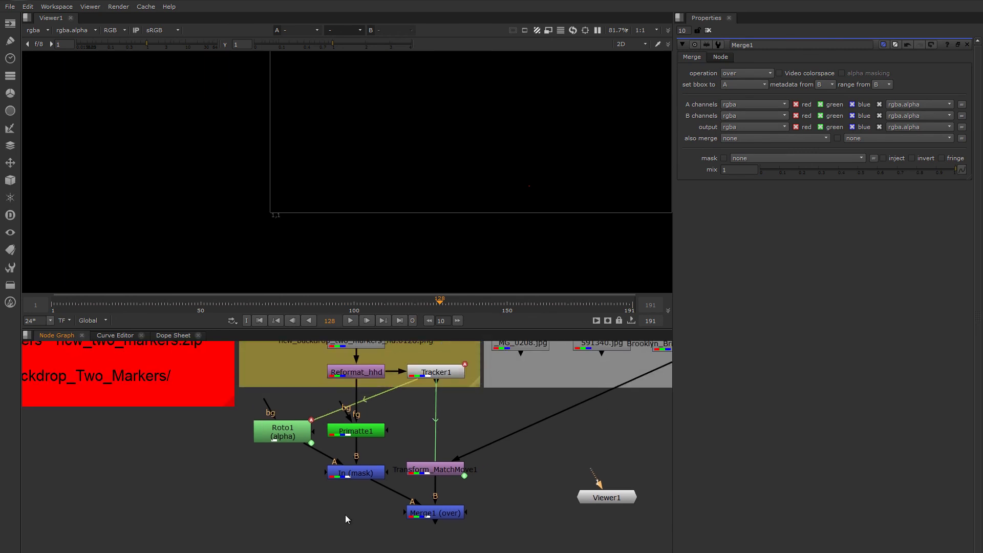
pyautogui.press('Tab')
pyautogui.press('Return')
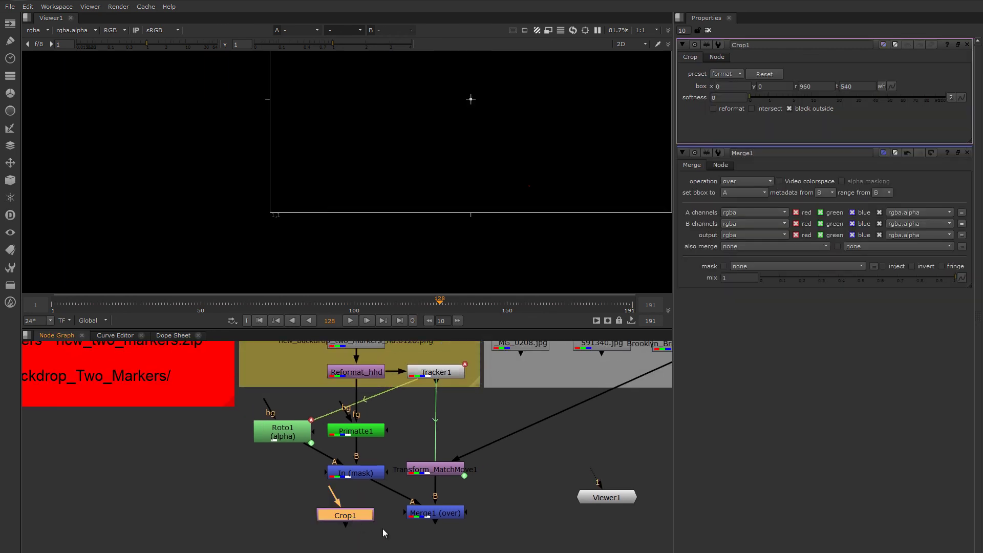
pyautogui.moveTo(398, 532); pyautogui.dragTo(359, 465, button='middle')
pyautogui.moveTo(290, 438); pyautogui.dragTo(389, 453)
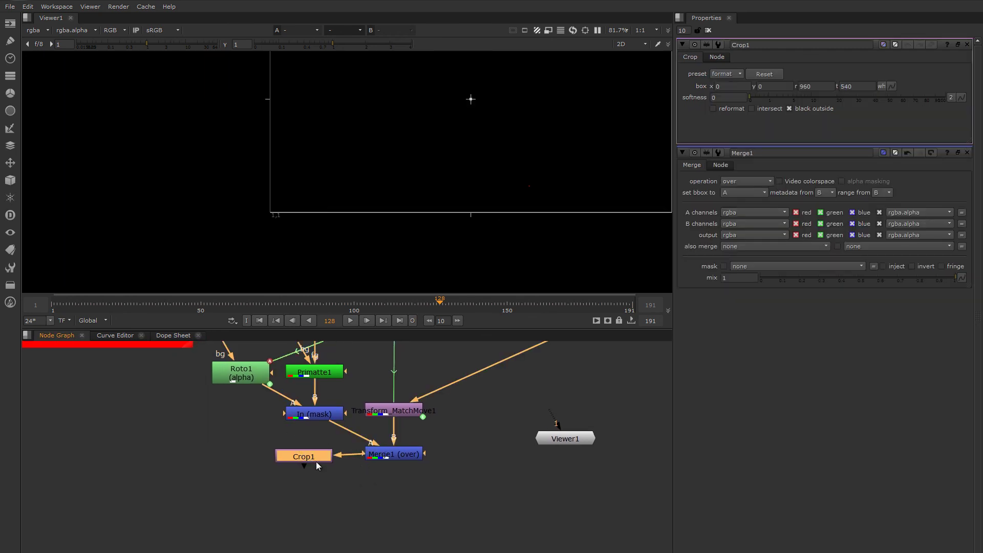
pyautogui.moveTo(314, 457); pyautogui.dragTo(403, 481)
# View Crop1, enable its reformat option with black outside off, and close all node properties.
pyautogui.press('1')
pyautogui.scroll(-5, 462, 213)
pyautogui.click(713, 108)
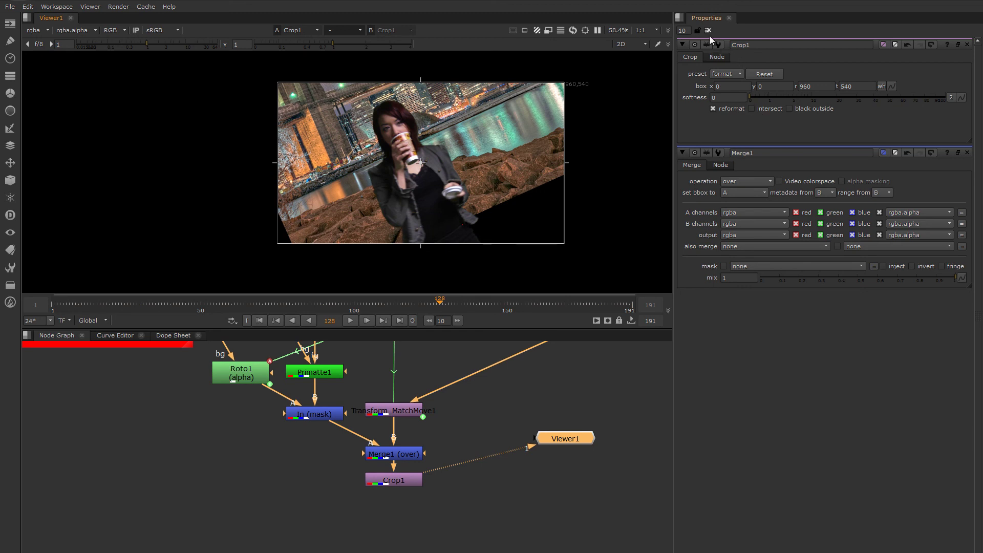
pyautogui.click(708, 30)
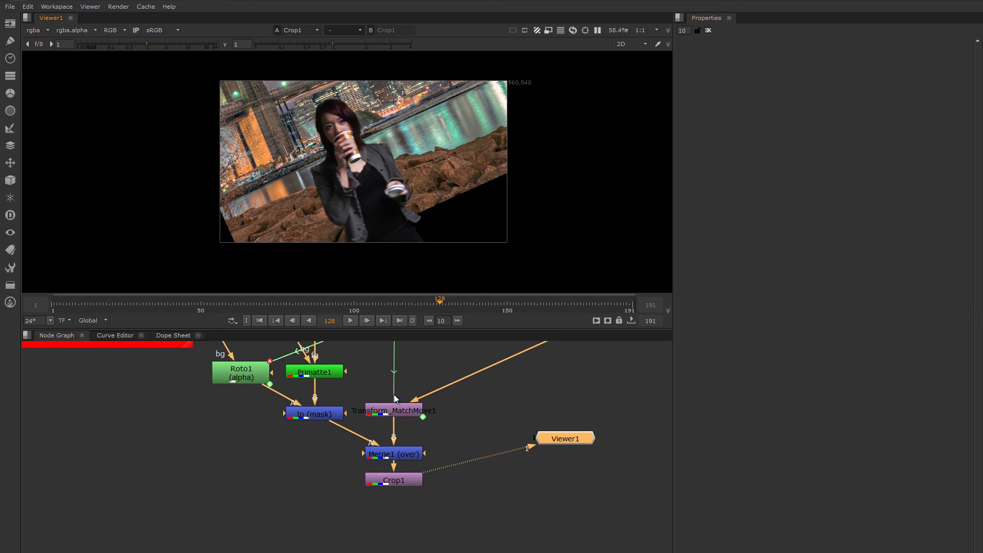
# At frame 41, make room above Transform_MatchMove1 and insert a Transform node between BG3 and it.
pyautogui.moveTo(157, 304)
pyautogui.mouseDown()
pyautogui.moveTo(116, 306)
pyautogui.moveTo(175, 311)
pyautogui.mouseUp()
pyautogui.moveTo(471, 443); pyautogui.dragTo(373, 450, button='middle')
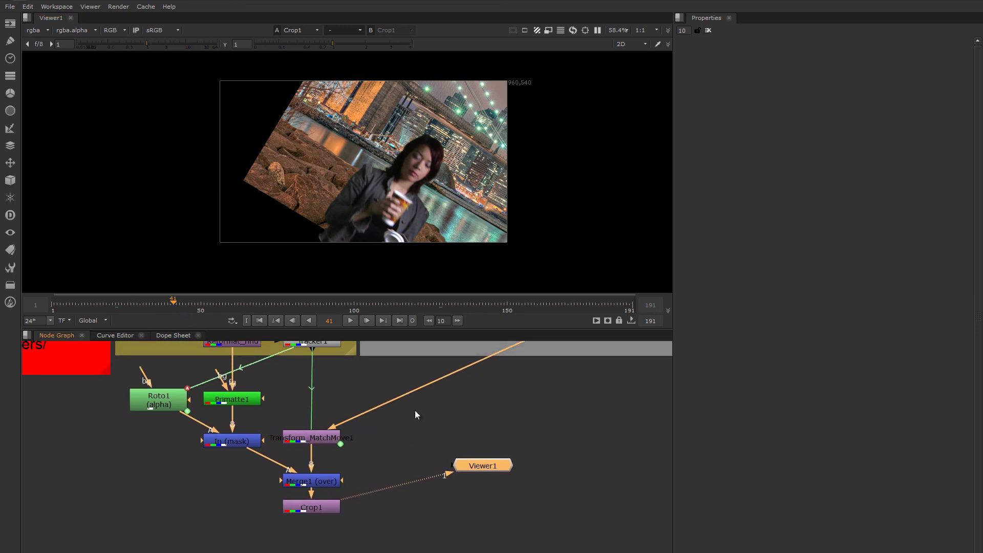
pyautogui.scroll(-5, 428, 410)
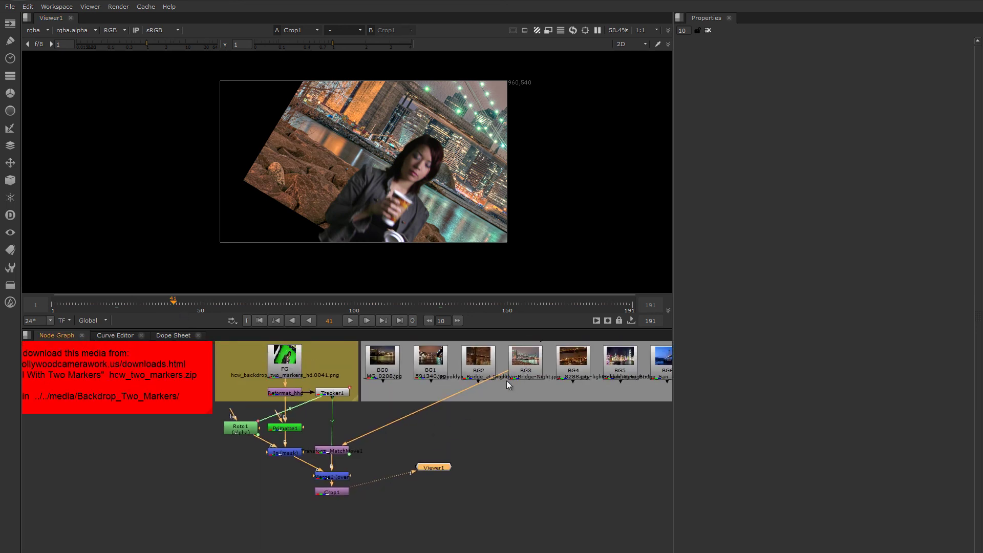
pyautogui.moveTo(336, 451); pyautogui.dragTo(338, 458)
pyautogui.click(521, 376)
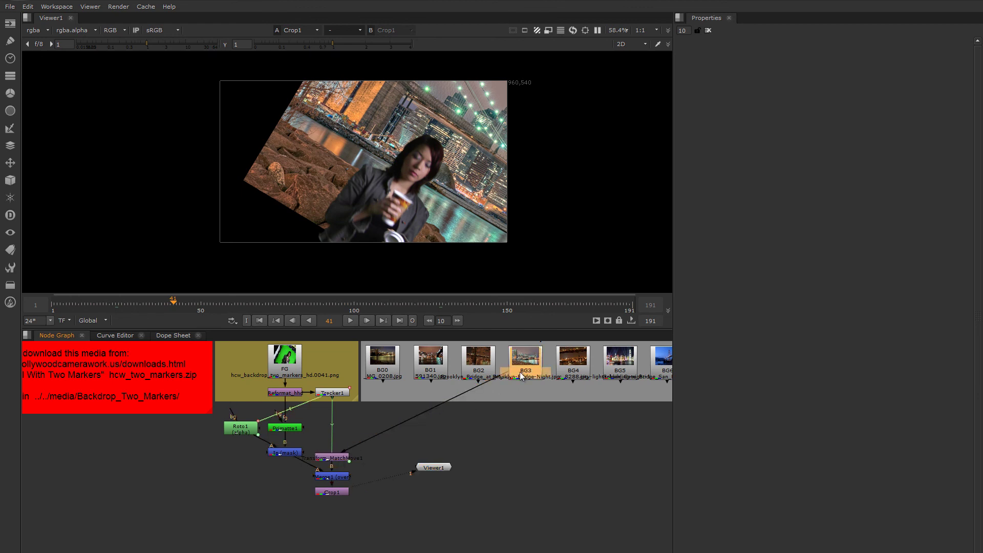
pyautogui.press('t')
pyautogui.moveTo(520, 382); pyautogui.dragTo(327, 446)
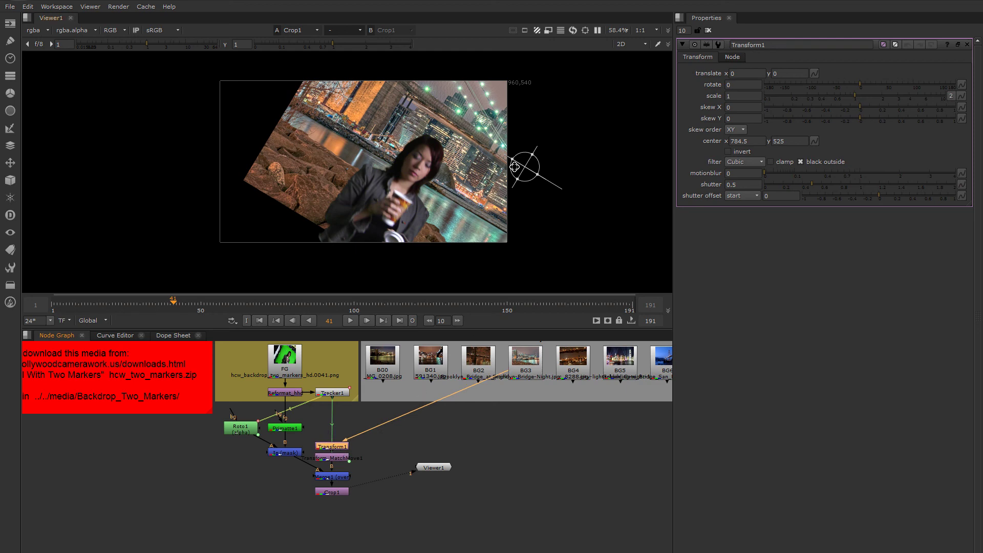
# Reposition the background with Transform1 to a translate of about x -403, y -199, judging it at frames 41 and 71.
pyautogui.moveTo(524, 167); pyautogui.dragTo(345, 162)
pyautogui.scroll(1, 404, 166)
pyautogui.moveTo(343, 447); pyautogui.dragTo(343, 434)
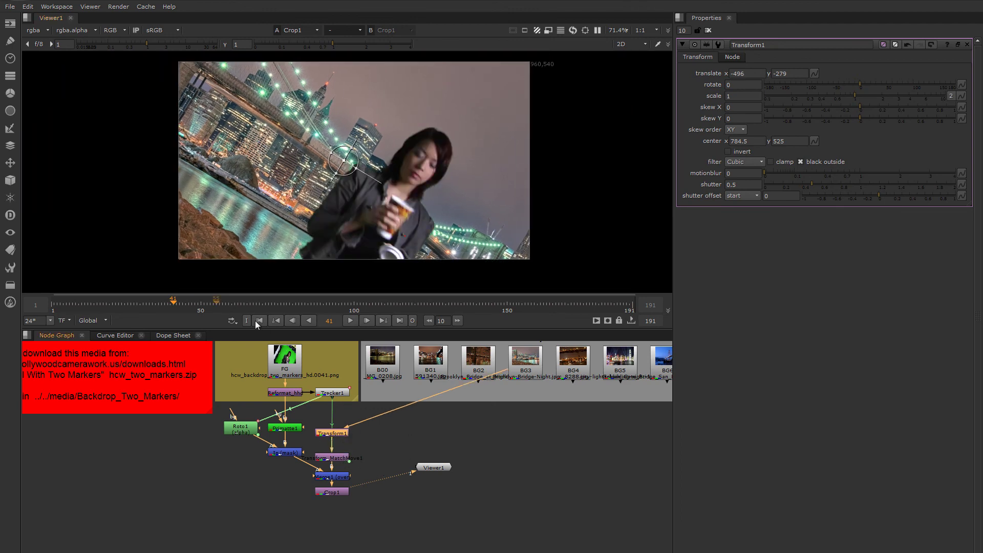
pyautogui.moveTo(182, 303); pyautogui.dragTo(265, 315)
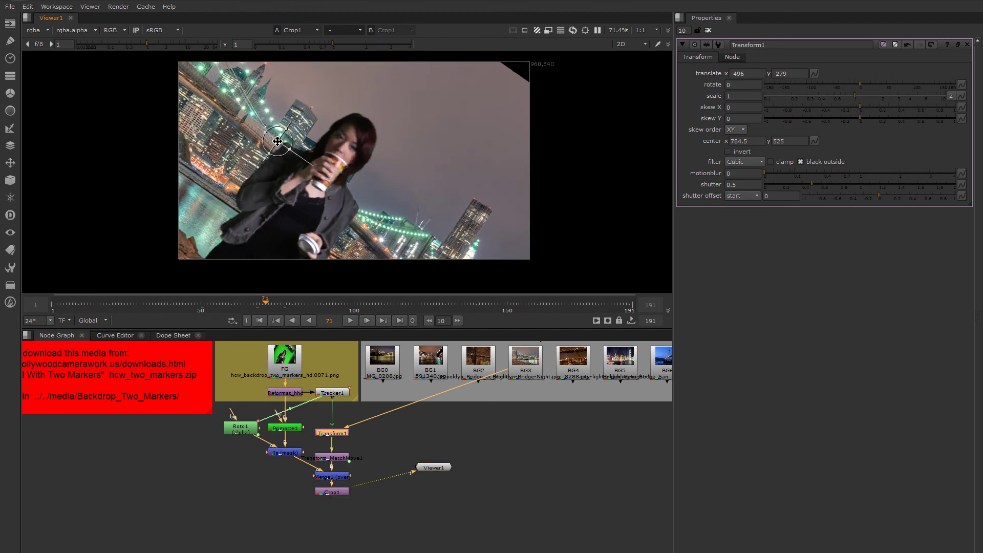
pyautogui.moveTo(277, 139); pyautogui.dragTo(323, 136)
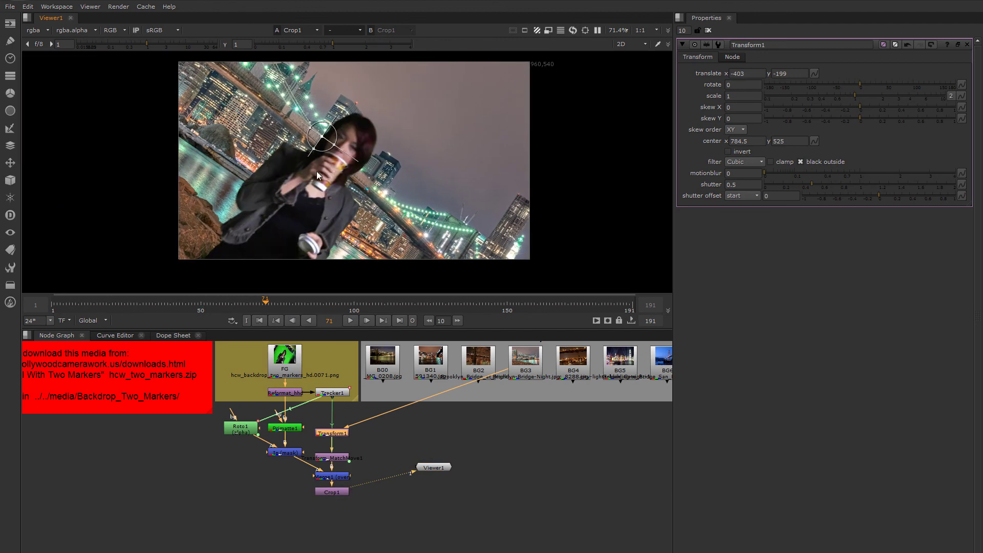
# Scrub the composite to around frame 98, close the Transform1 properties, and examine the woman's keyed edges against the background up close.
pyautogui.moveTo(266, 305); pyautogui.dragTo(408, 310)
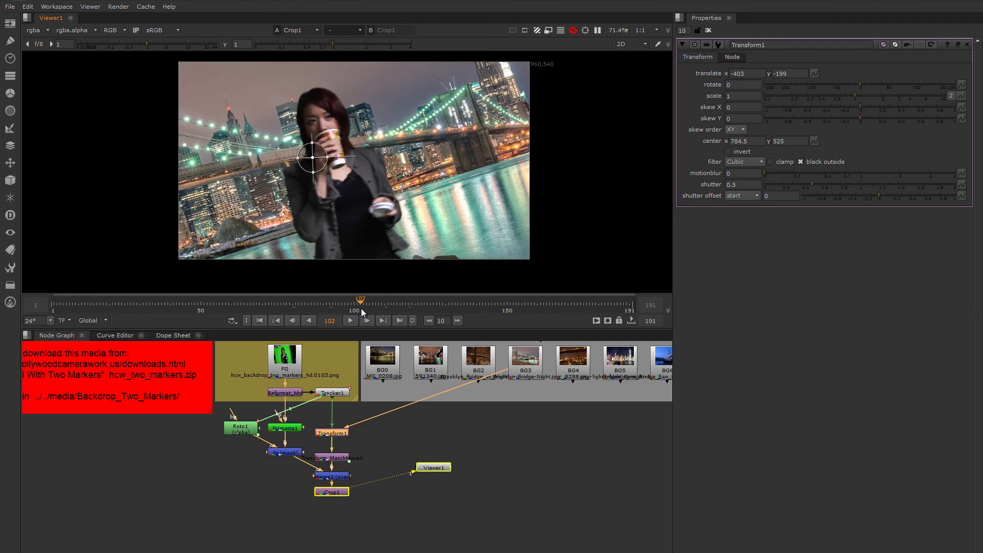
pyautogui.moveTo(360, 308); pyautogui.dragTo(358, 308)
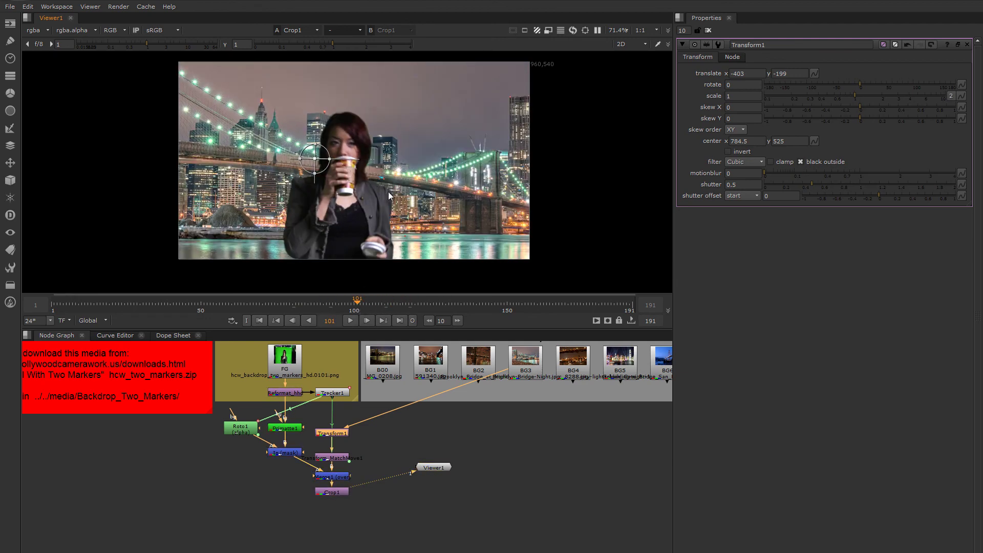
pyautogui.click(707, 30)
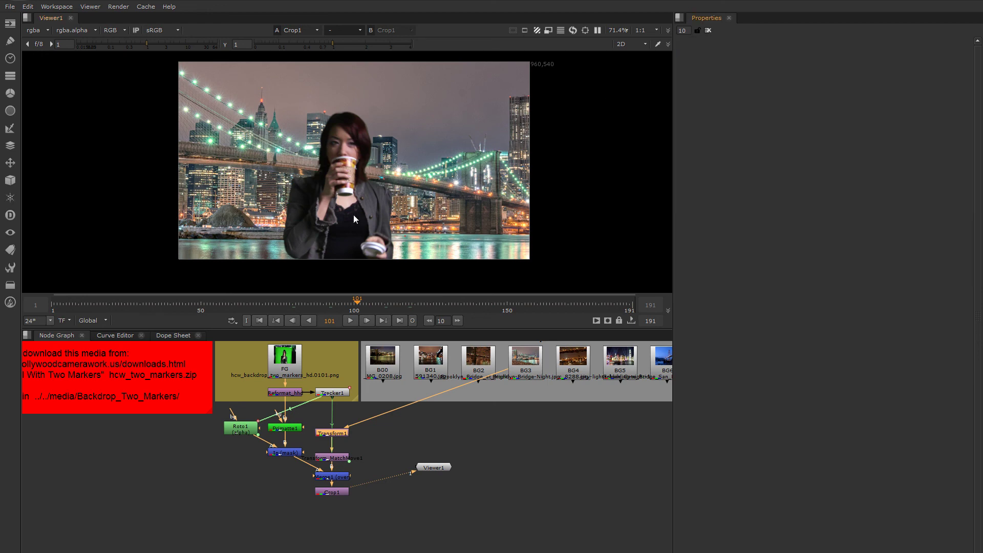
pyautogui.scroll(3, 339, 191)
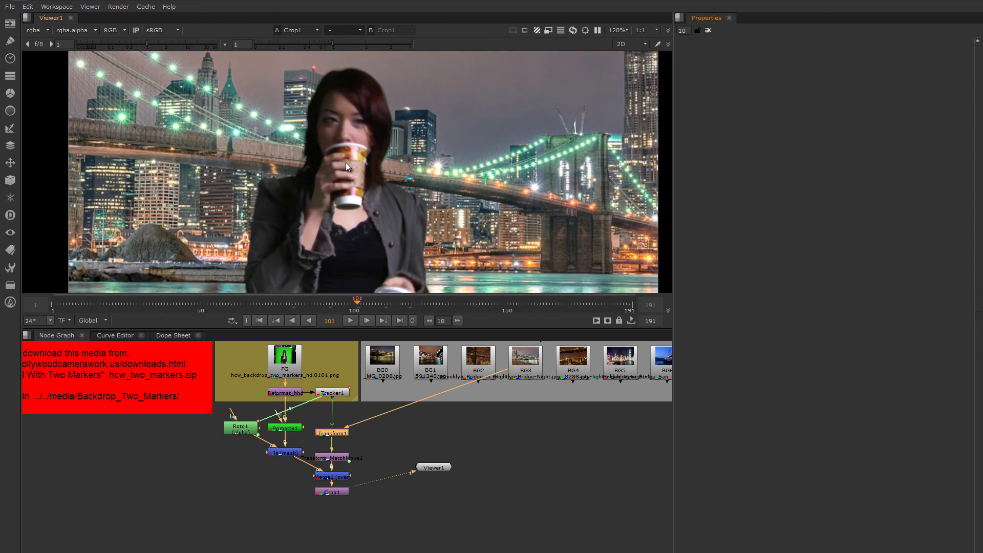
pyautogui.click(355, 308)
pyautogui.moveTo(356, 308); pyautogui.dragTo(348, 307)
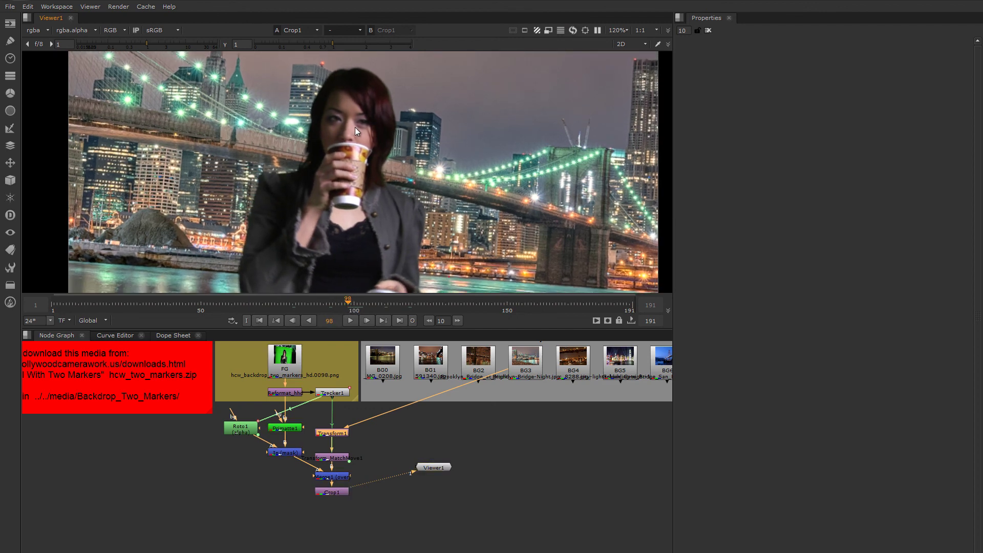
pyautogui.scroll(5, 356, 132)
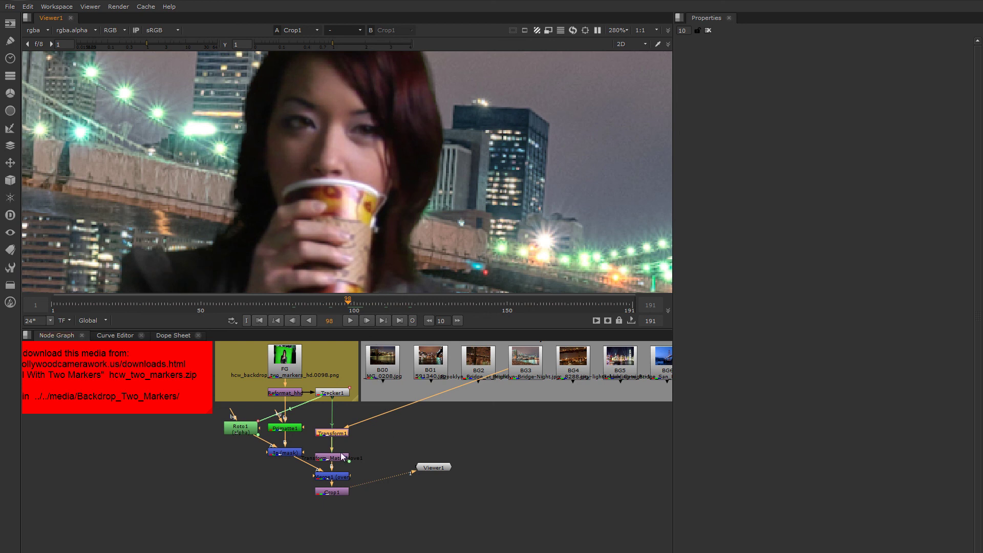
# Make room above Transform1 and insert a Defocus node between BG3 and it.
pyautogui.moveTo(338, 433); pyautogui.dragTo(338, 446)
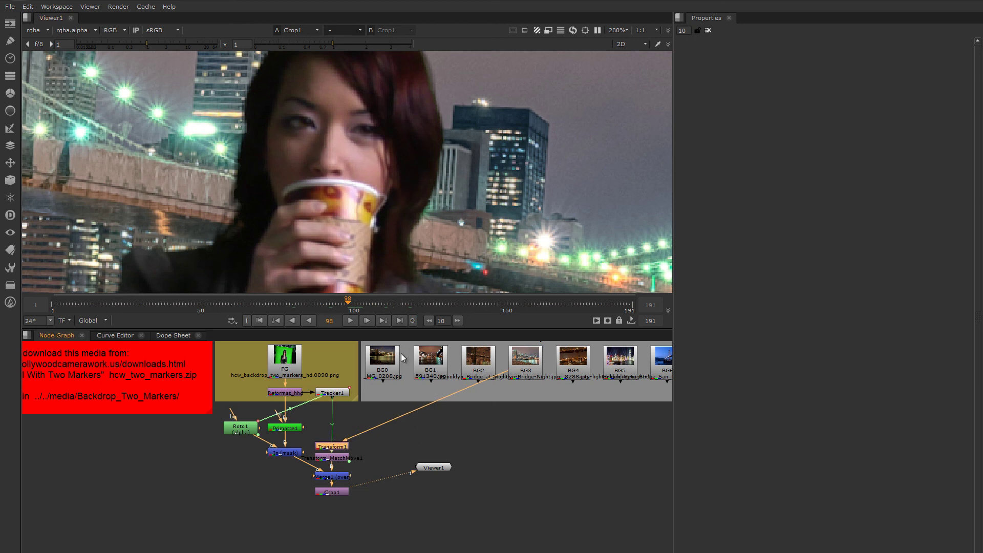
pyautogui.click(429, 426)
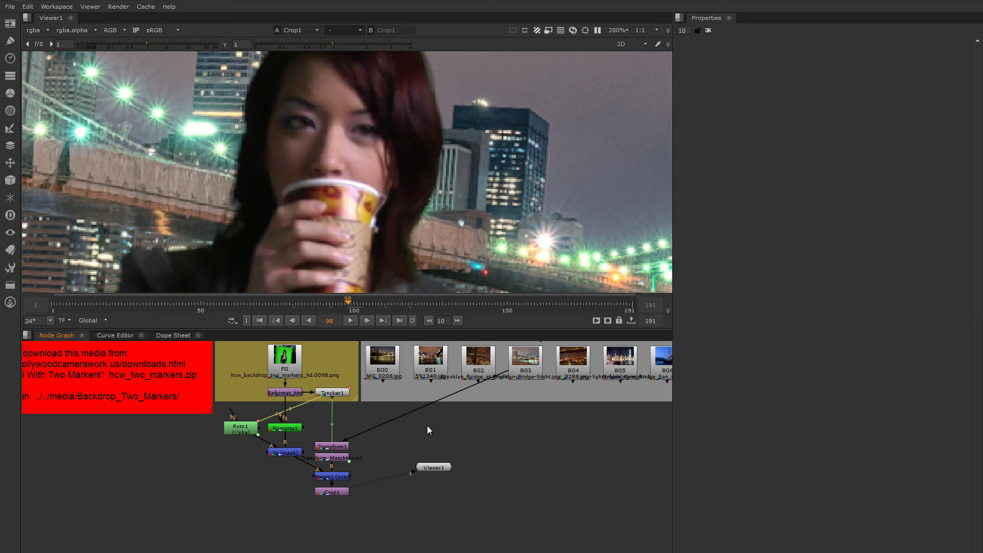
pyautogui.press('Tab')
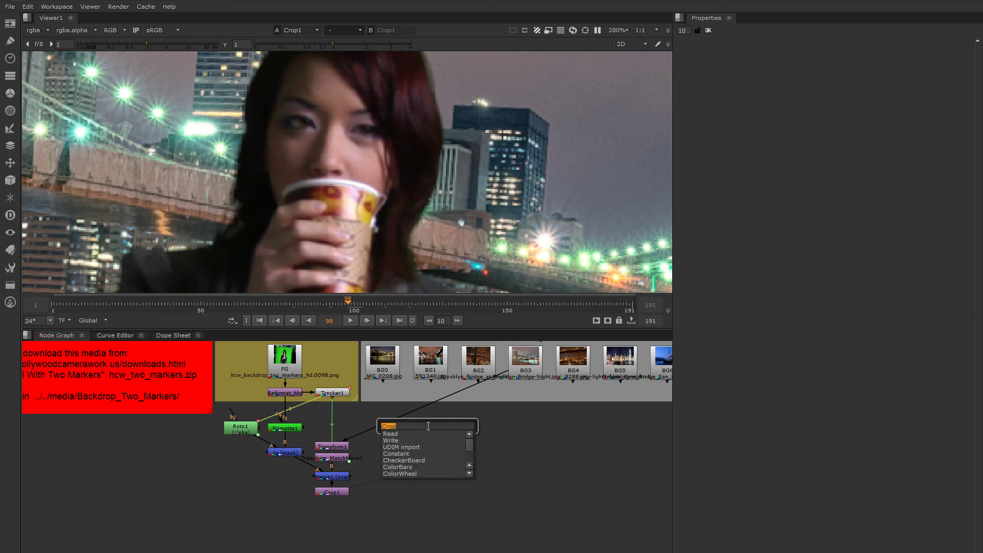
pyautogui.write('d')
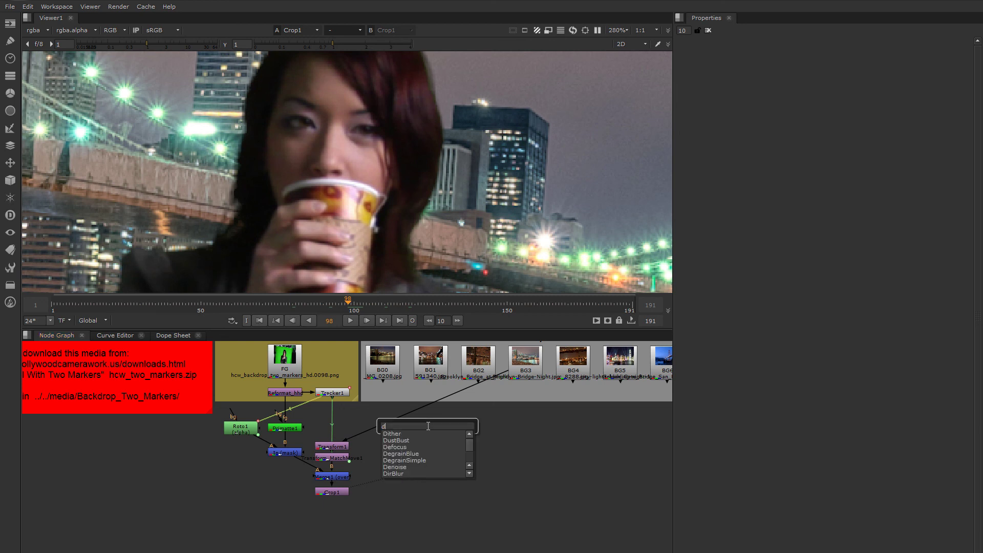
pyautogui.write('ef')
pyautogui.press('Return')
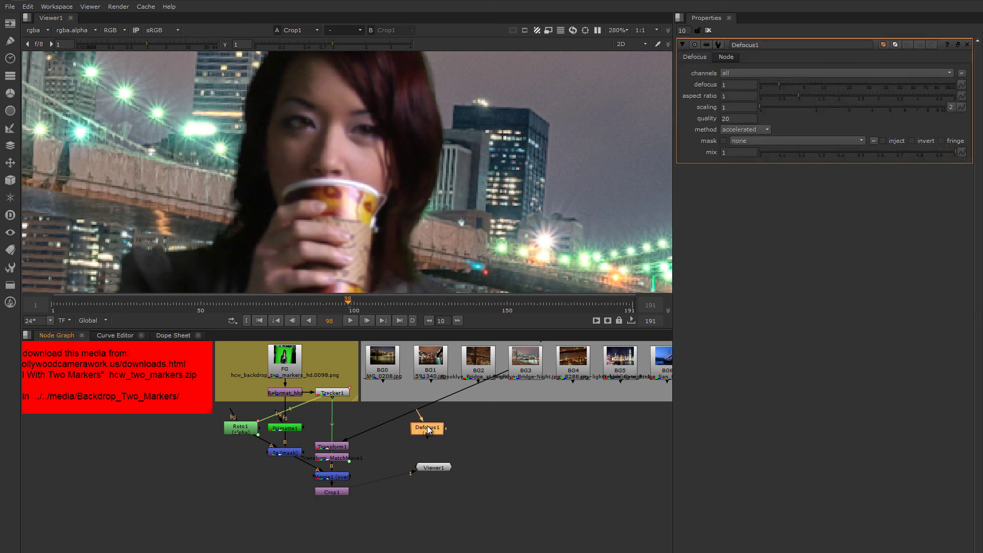
pyautogui.moveTo(429, 430); pyautogui.dragTo(333, 431)
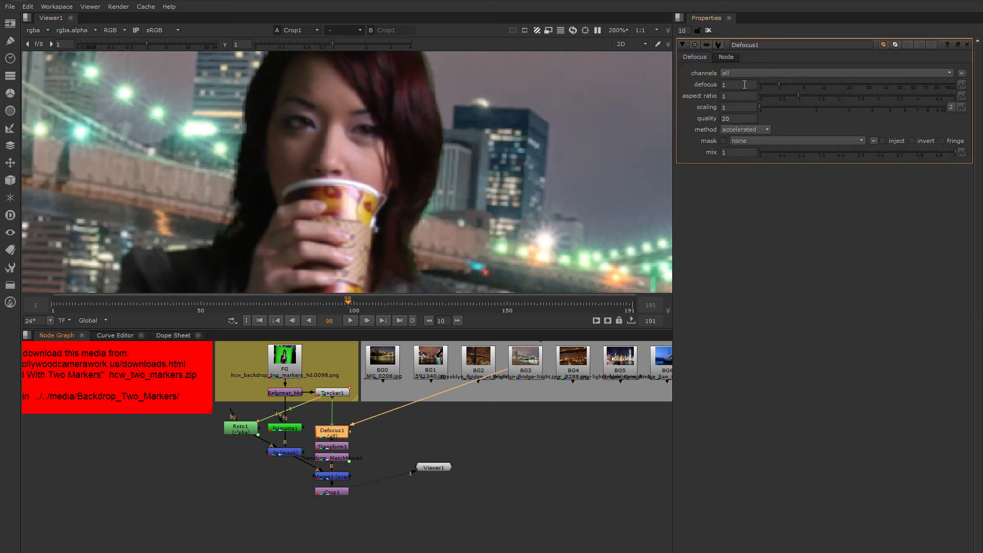
# Adjust Defocus1's blur, trying amounts of 9.4 and 11.6 before settling on a defocus of 1.8.
pyautogui.scroll(-2, 534, 164)
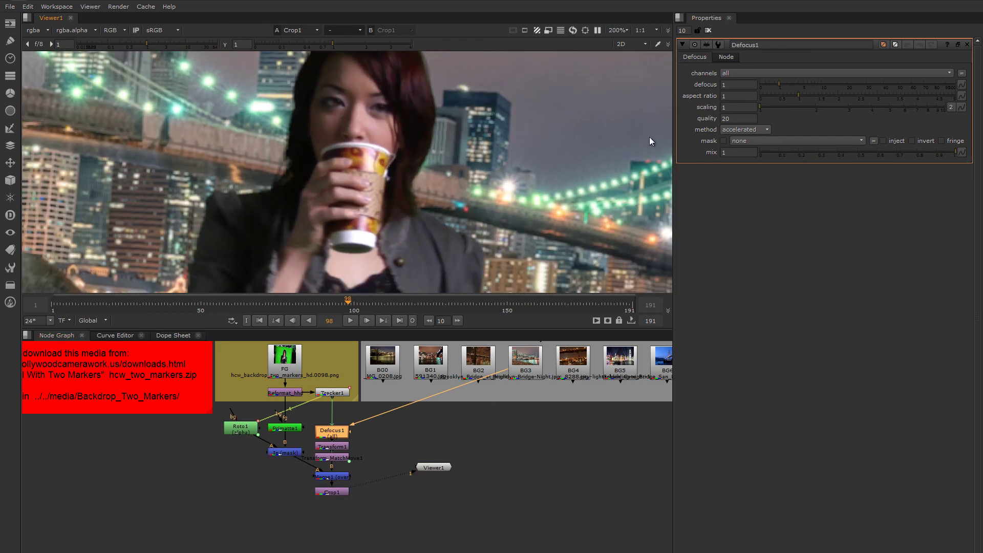
pyautogui.scroll(3, 505, 182)
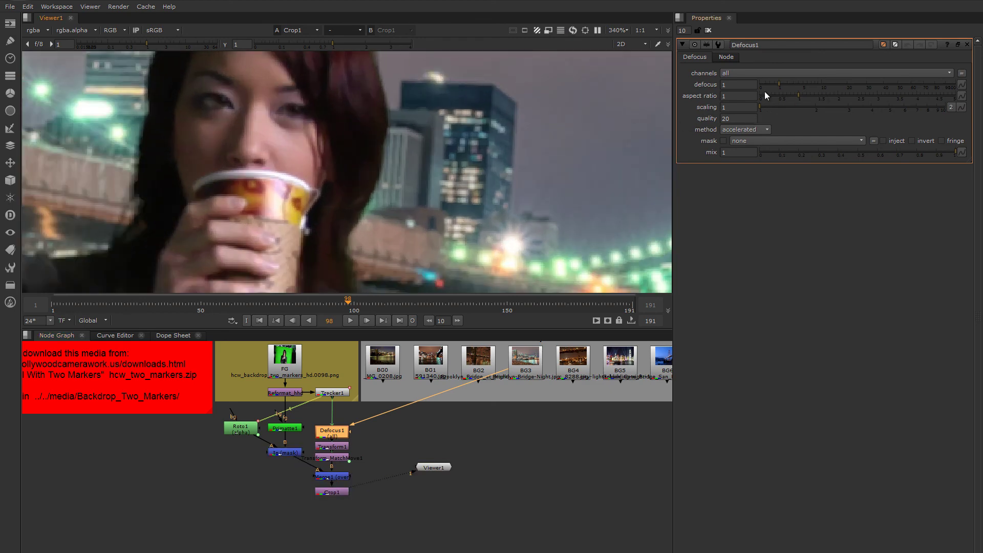
pyautogui.moveTo(773, 85); pyautogui.dragTo(819, 84)
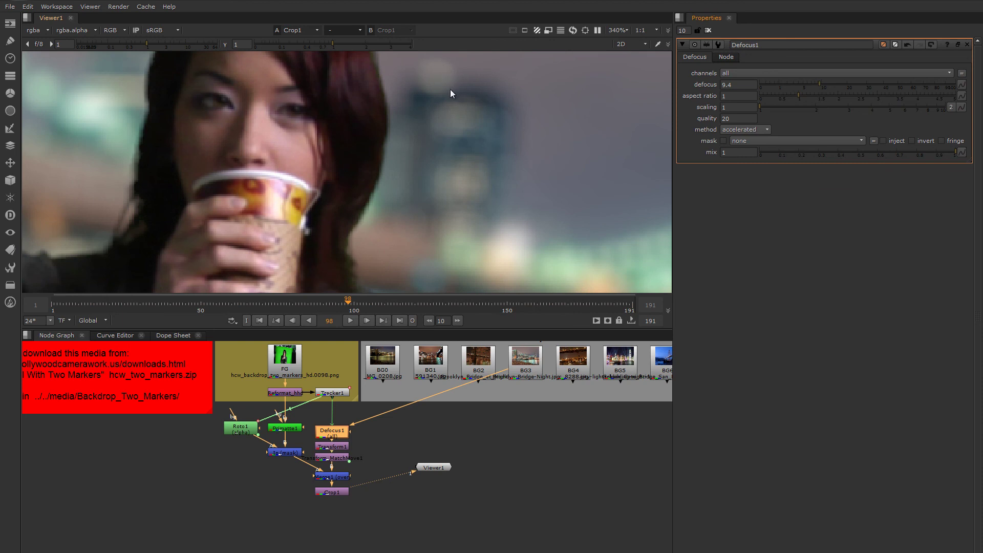
pyautogui.scroll(-3, 495, 155)
pyautogui.scroll(2, 541, 211)
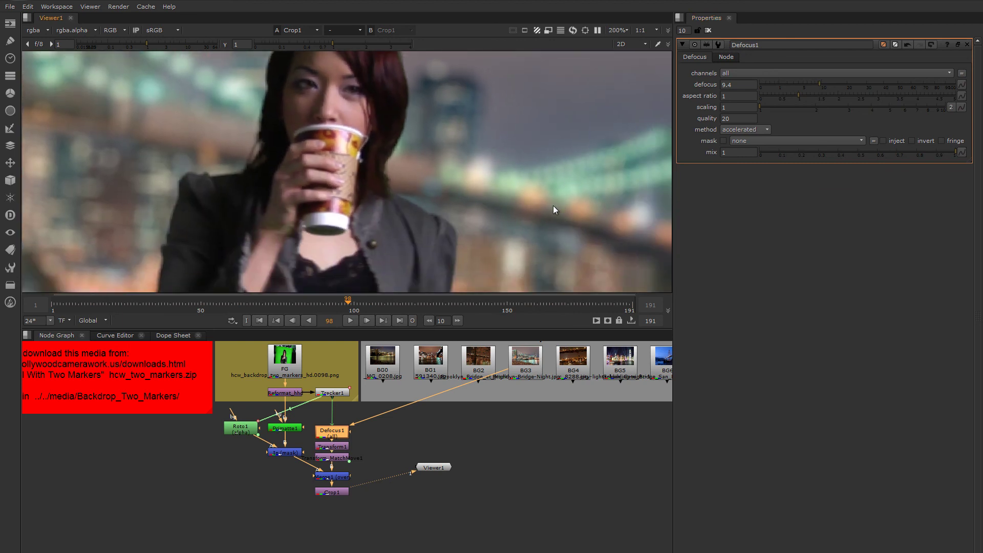
pyautogui.moveTo(820, 86)
pyautogui.mouseDown()
pyautogui.moveTo(853, 88)
pyautogui.moveTo(826, 90)
pyautogui.mouseUp()
pyautogui.moveTo(615, 237); pyautogui.dragTo(435, 205, button='middle')
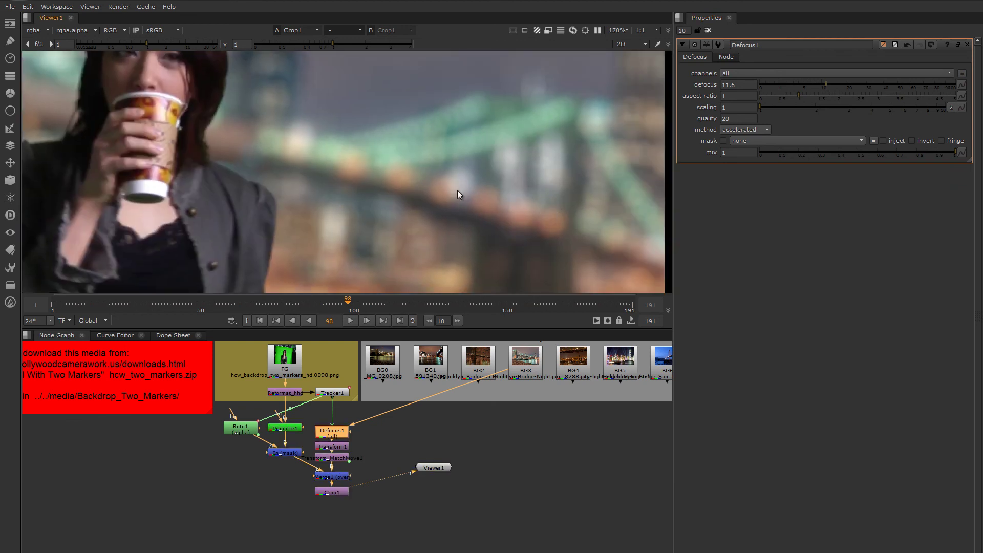
pyautogui.scroll(-4, 461, 192)
pyautogui.moveTo(490, 195); pyautogui.dragTo(522, 204, button='middle')
pyautogui.moveTo(799, 88); pyautogui.dragTo(785, 89)
pyautogui.scroll(-4, 564, 193)
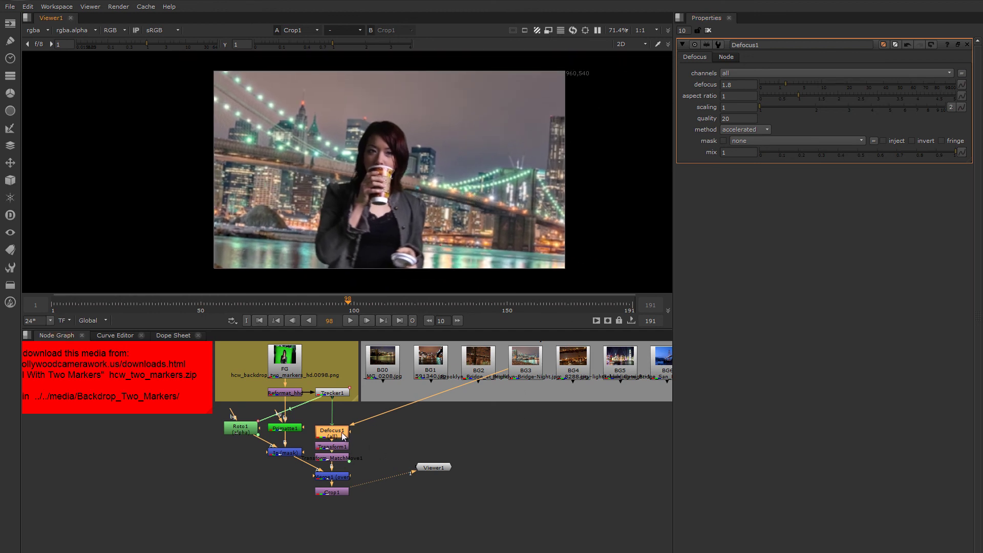
# Limit Defocus1 to the rgb channels.
pyautogui.moveTo(340, 431)
pyautogui.mouseDown()
pyautogui.moveTo(340, 423)
pyautogui.moveTo(340, 432)
pyautogui.mouseUp()
pyautogui.click(431, 428)
pyautogui.click(742, 75)
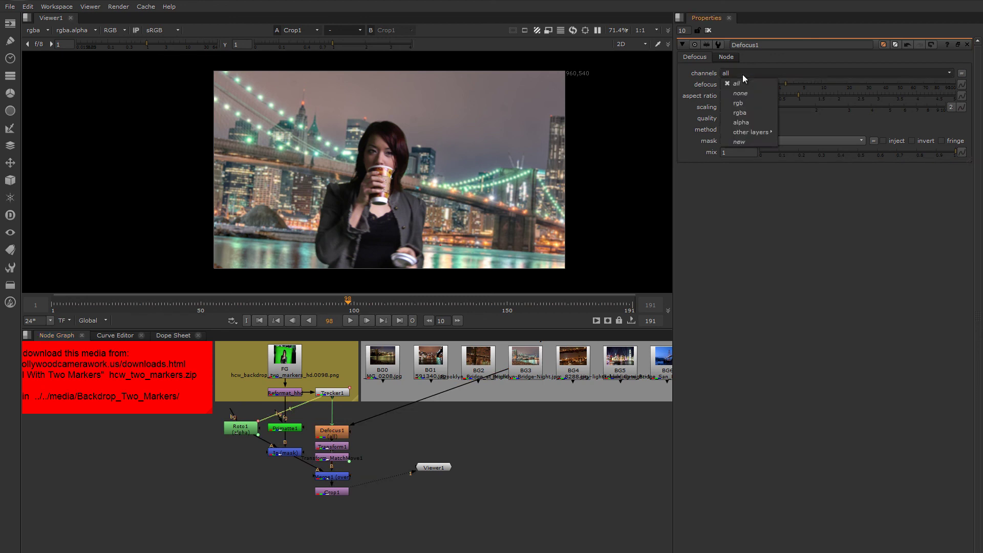
pyautogui.click(747, 101)
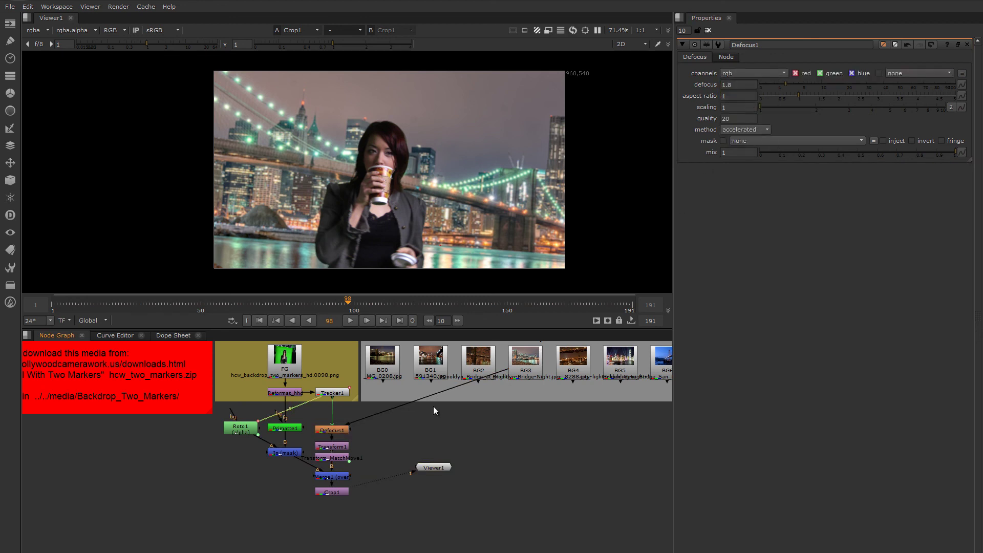
# Insert a Grade node between BG3 and Defocus1, with gamma 0.73 and gain 1.22.
pyautogui.press('g')
pyautogui.moveTo(433, 406); pyautogui.dragTo(328, 418)
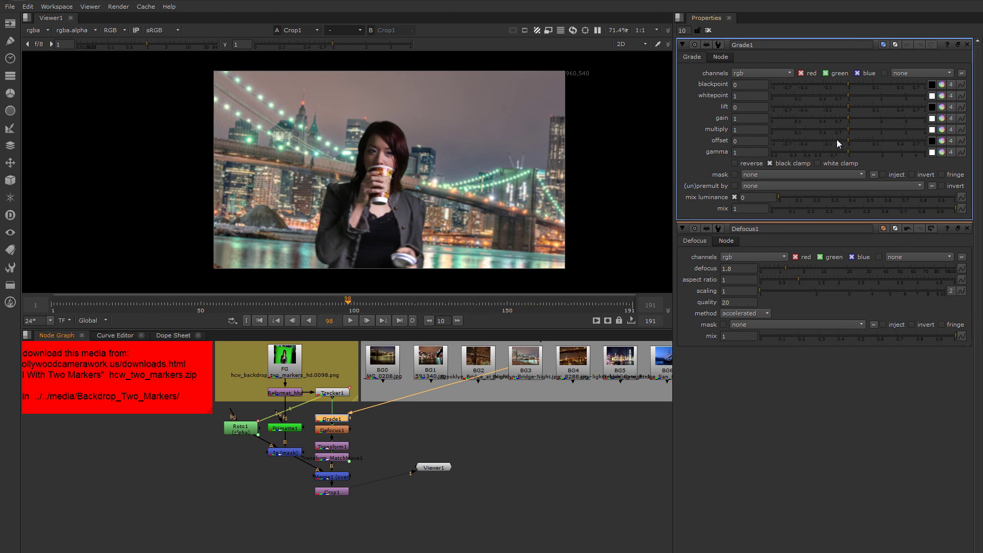
pyautogui.moveTo(846, 151); pyautogui.dragTo(834, 153)
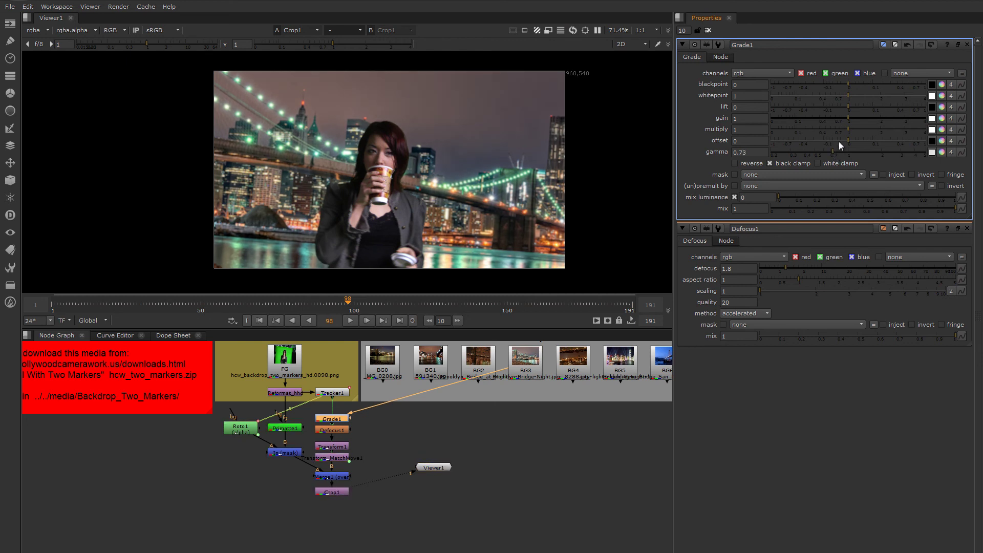
pyautogui.click(854, 117)
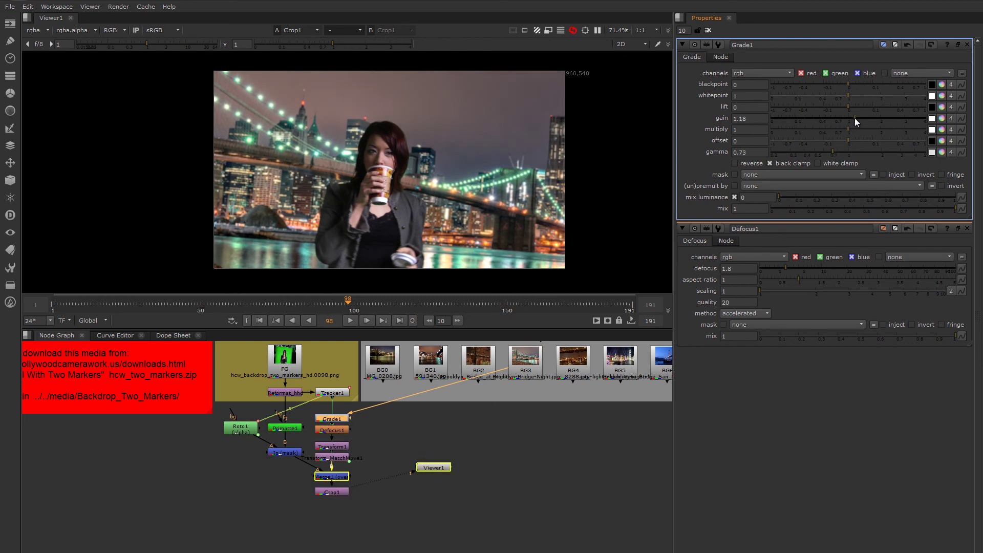
# Warm Grade1's gain to about 1.22 red, 1.217 green and 1.147 blue, and set multiply to 0.82.
pyautogui.click(941, 119)
pyautogui.scroll(3, 376, 166)
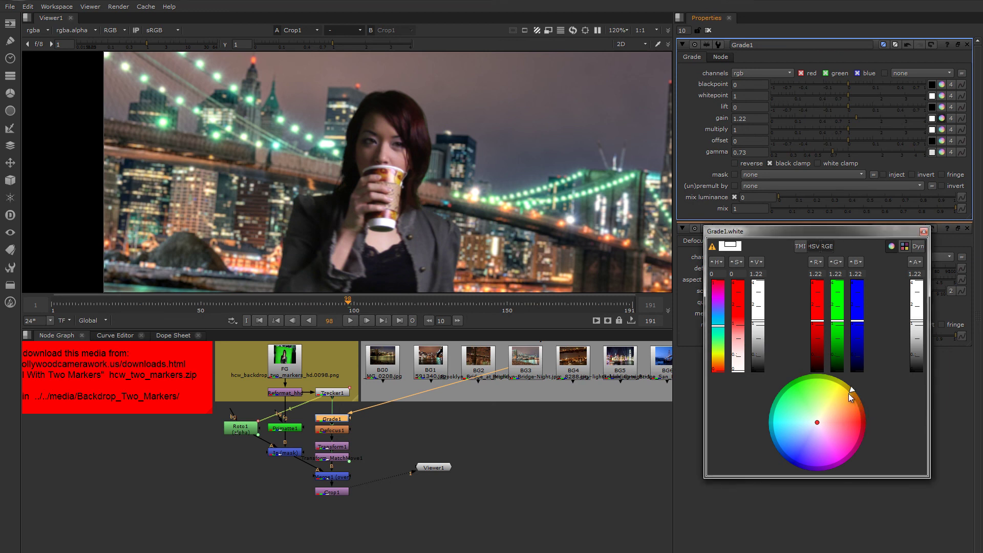
pyautogui.moveTo(717, 339)
pyautogui.mouseDown()
pyautogui.moveTo(720, 360)
pyautogui.moveTo(740, 305)
pyautogui.mouseUp()
pyautogui.moveTo(720, 353); pyautogui.dragTo(720, 360)
pyautogui.moveTo(740, 306); pyautogui.dragTo(742, 364)
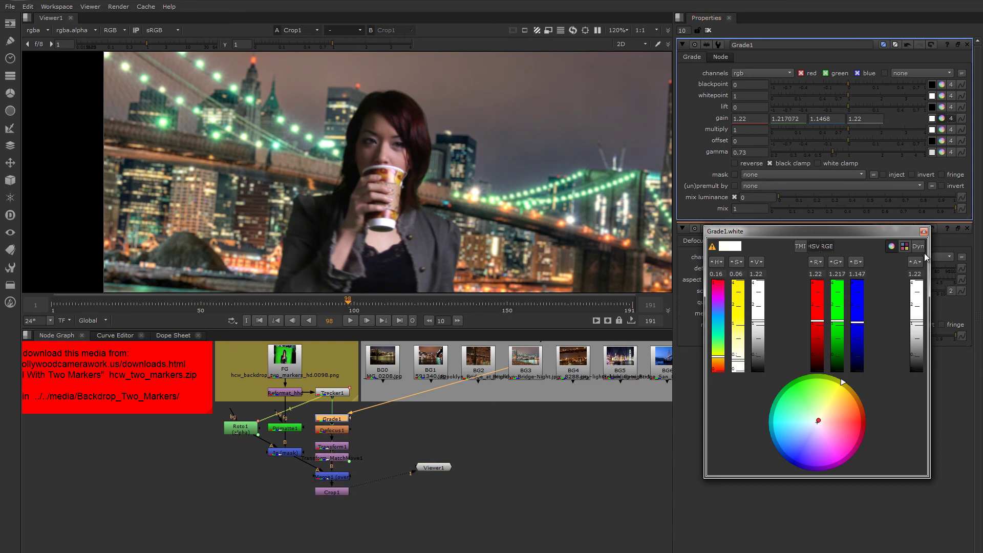
pyautogui.click(923, 231)
pyautogui.scroll(-3, 560, 128)
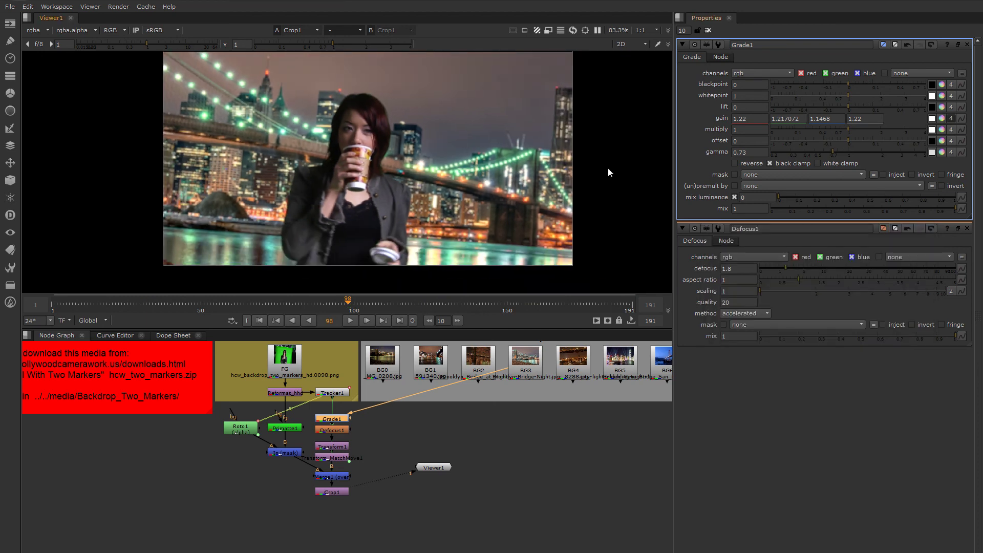
pyautogui.moveTo(849, 134)
pyautogui.mouseDown()
pyautogui.moveTo(829, 133)
pyautogui.moveTo(839, 133)
pyautogui.mouseUp()
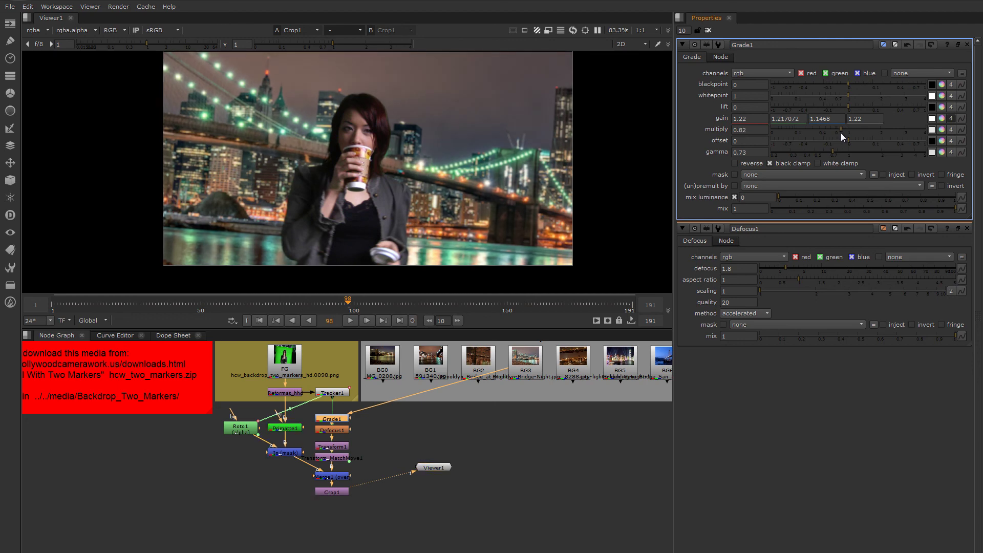
# Boost the viewer gain to 38 and compare the woman's dark top with the background shadows.
pyautogui.scroll(3, 507, 187)
pyautogui.moveTo(147, 44); pyautogui.dragTo(208, 46)
pyautogui.moveTo(259, 213); pyautogui.dragTo(276, 154, button='middle')
pyautogui.moveTo(428, 218); pyautogui.dragTo(421, 220, button='middle')
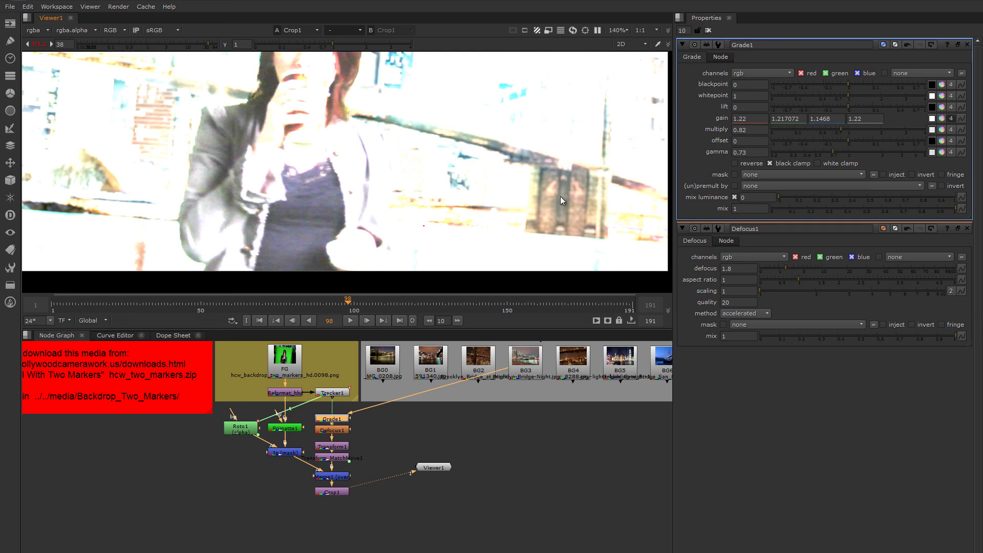
pyautogui.click(942, 107)
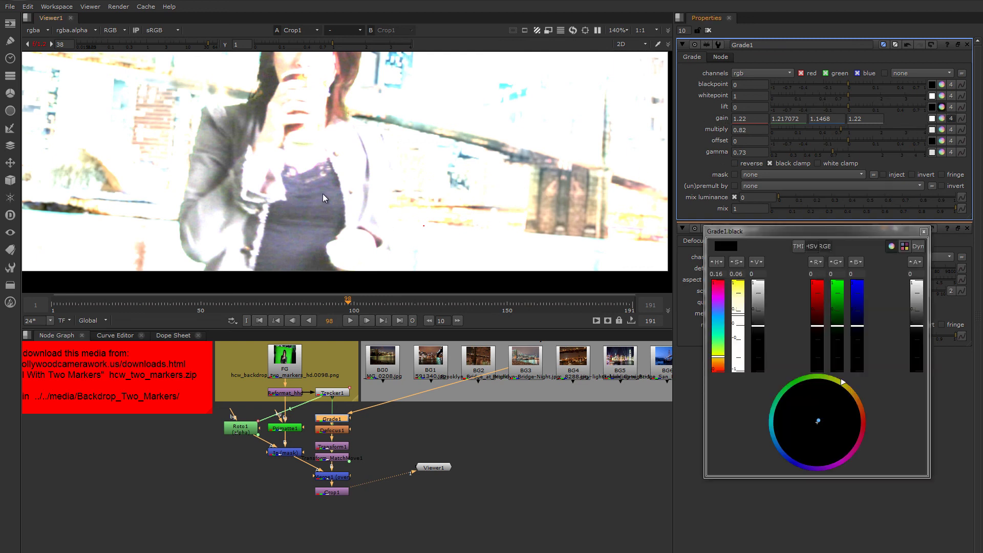
pyautogui.click(923, 231)
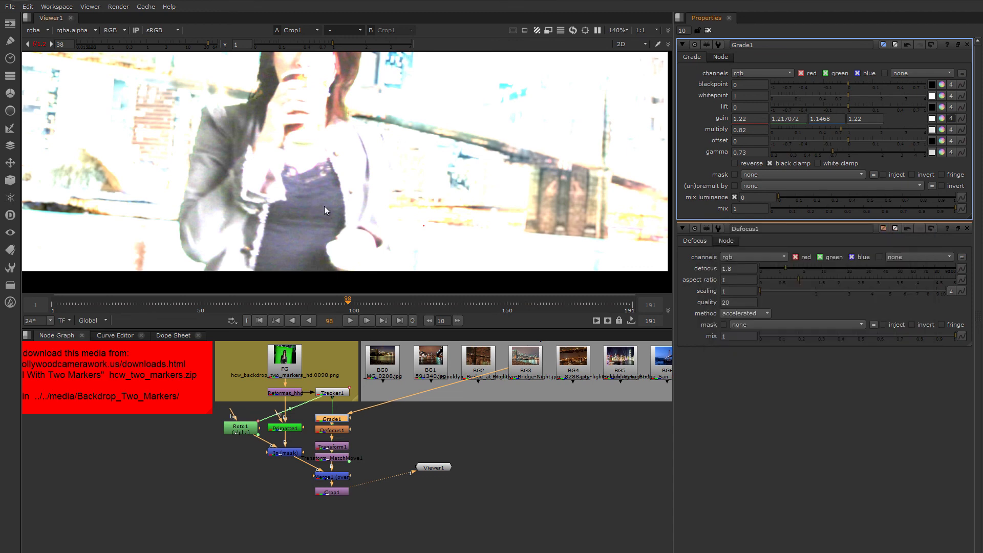
pyautogui.scroll(3, 275, 219)
pyautogui.scroll(-3, 272, 217)
pyautogui.moveTo(295, 241); pyautogui.dragTo(297, 211, button='middle')
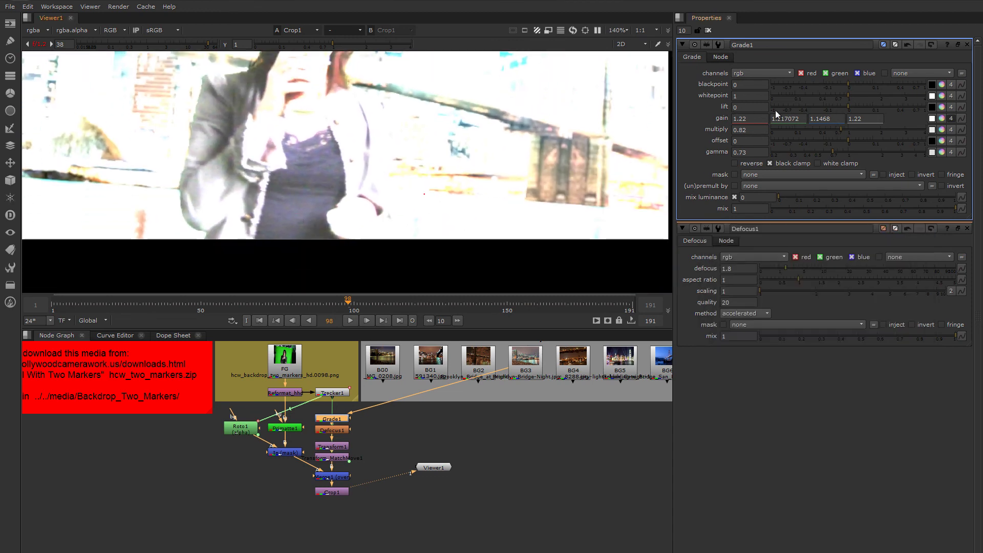
# Sample the woman's dark top as Grade1's lift colour, about 0.0021 red, 0.0021 green and 0.0020 blue.
pyautogui.scroll(2, 318, 220)
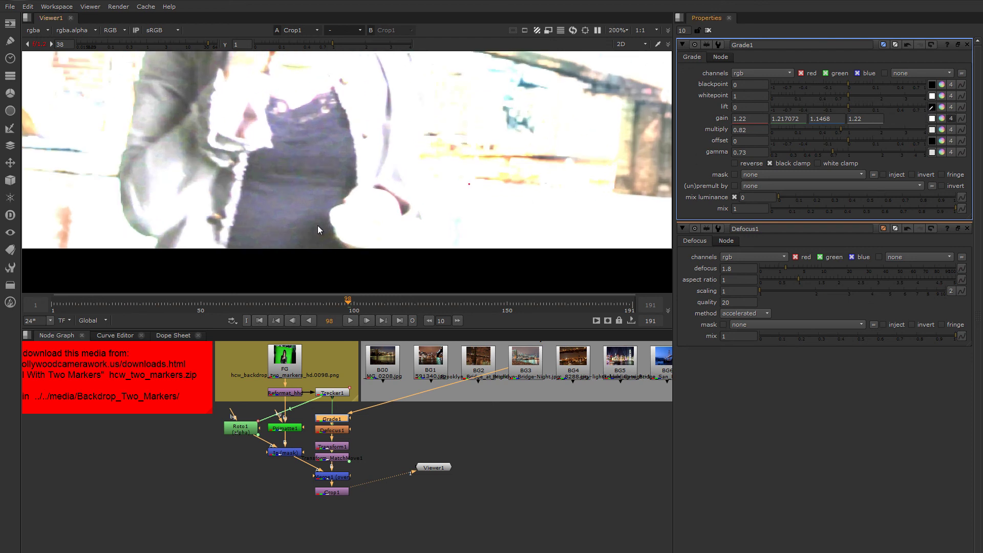
pyautogui.keyDown('ctrl'); pyautogui.click(321, 233); pyautogui.keyUp('ctrl')
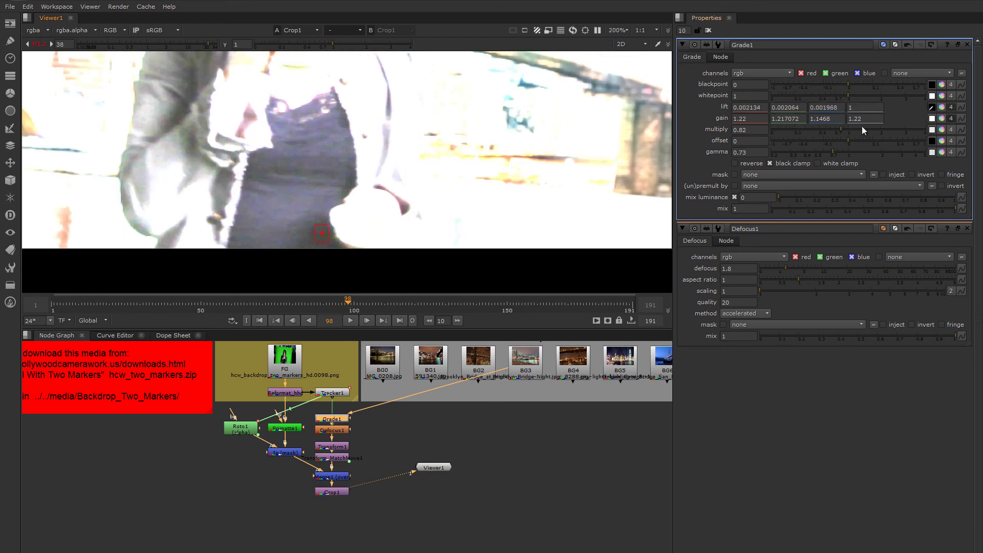
pyautogui.click(932, 108)
pyautogui.scroll(-2, 441, 151)
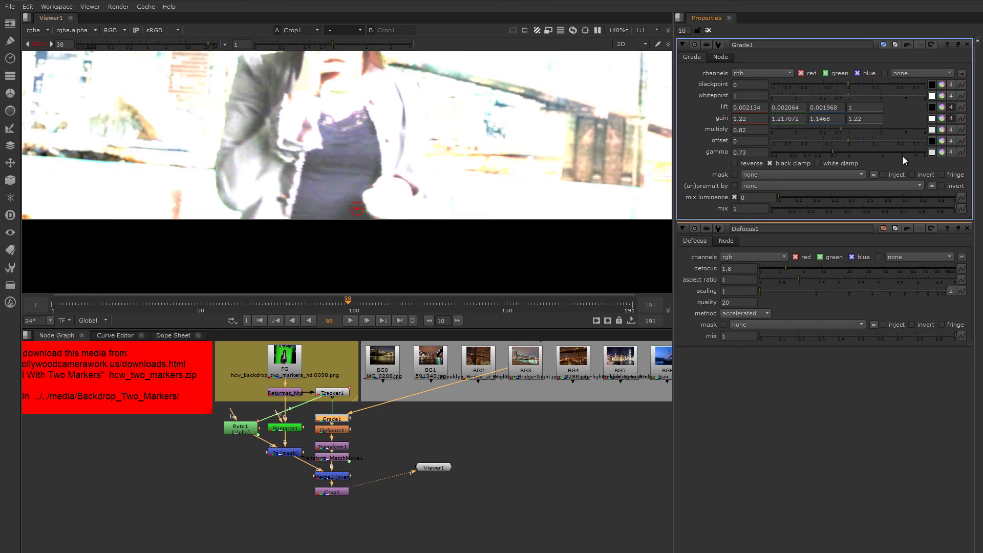
# Brighten and tint Grade1's lift to about 0.01 red, 0.0097 green and 0.01 blue.
pyautogui.click(942, 107)
pyautogui.moveTo(762, 337); pyautogui.dragTo(759, 322)
pyautogui.moveTo(863, 323); pyautogui.dragTo(860, 324)
pyautogui.moveTo(767, 321); pyautogui.dragTo(763, 323)
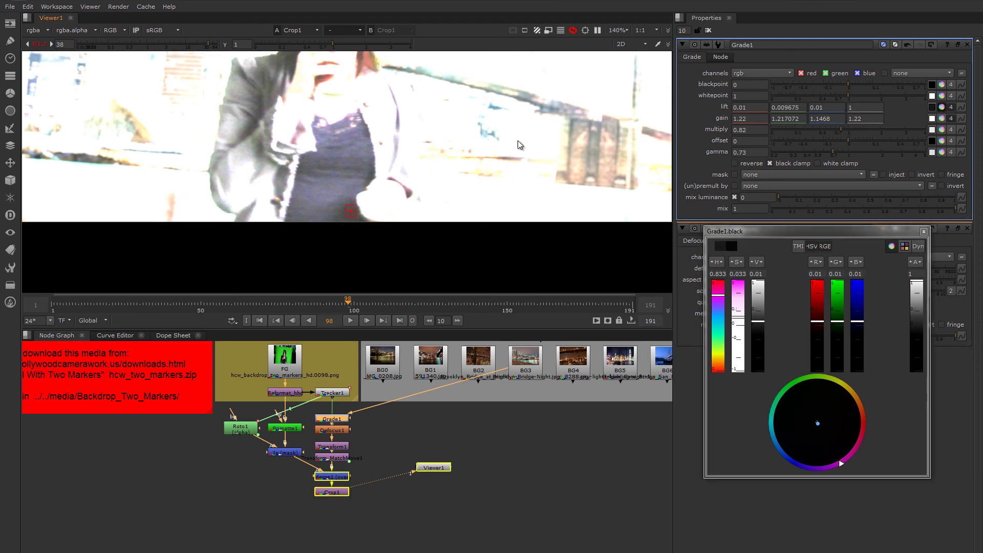
# Reset the viewer gain to 1 and lower Grade1's lift to about 0.002, then close its colour picker.
pyautogui.scroll(-2, 493, 177)
pyautogui.moveTo(457, 186); pyautogui.dragTo(415, 205, button='middle')
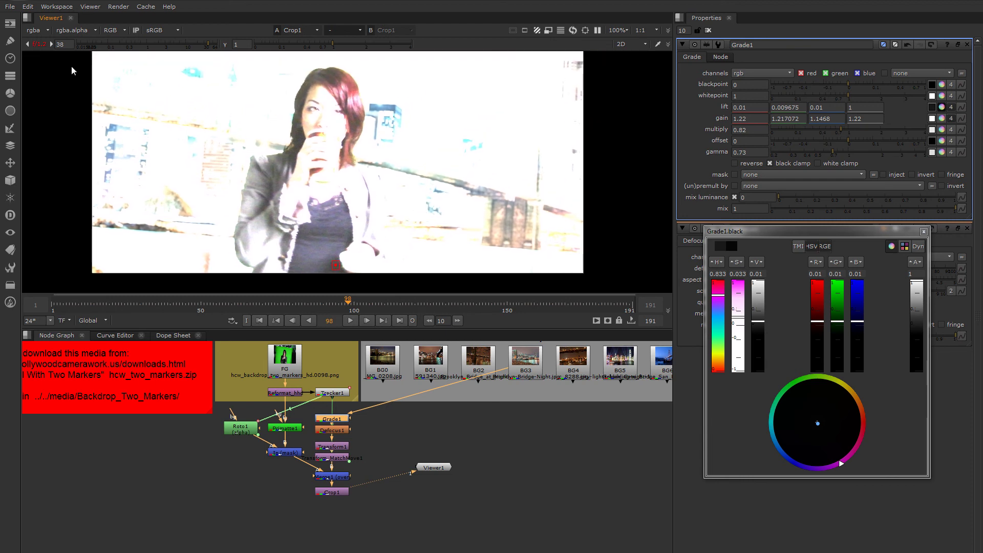
pyautogui.click(41, 45)
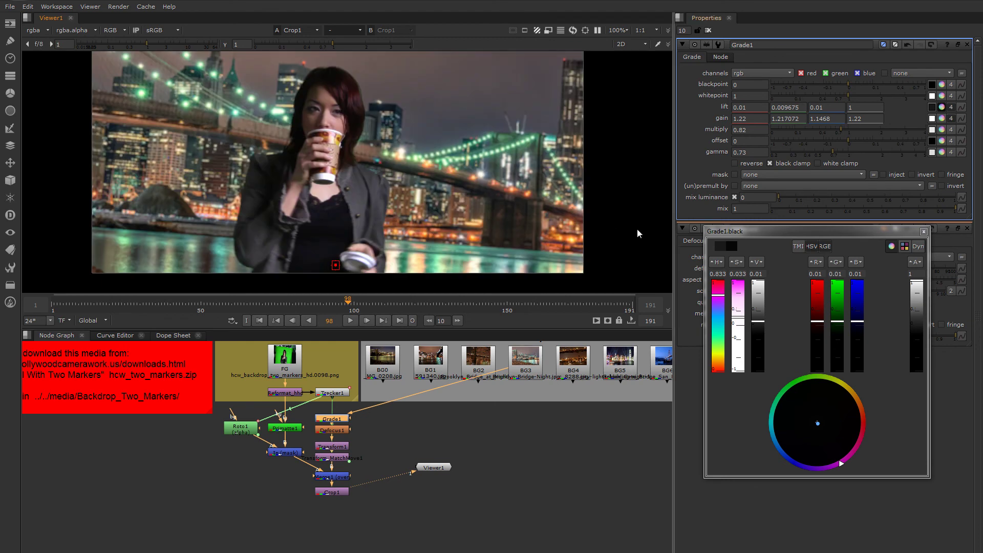
pyautogui.moveTo(757, 326)
pyautogui.mouseDown()
pyautogui.moveTo(761, 318)
pyautogui.moveTo(761, 337)
pyautogui.moveTo(761, 329)
pyautogui.mouseUp()
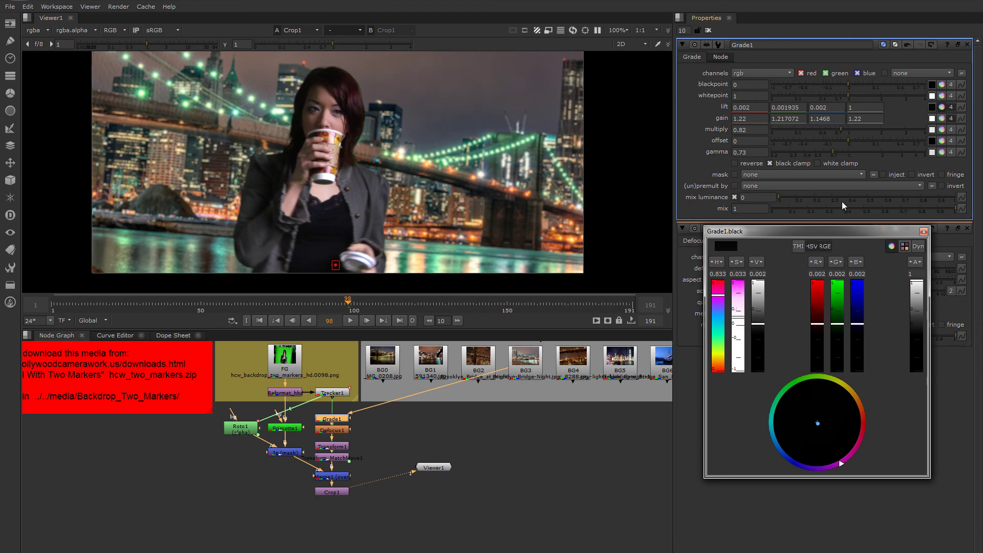
pyautogui.click(923, 231)
pyautogui.moveTo(401, 173)
pyautogui.mouseDown(button='middle')
pyautogui.moveTo(449, 177)
pyautogui.moveTo(409, 181)
pyautogui.mouseUp(button='middle')
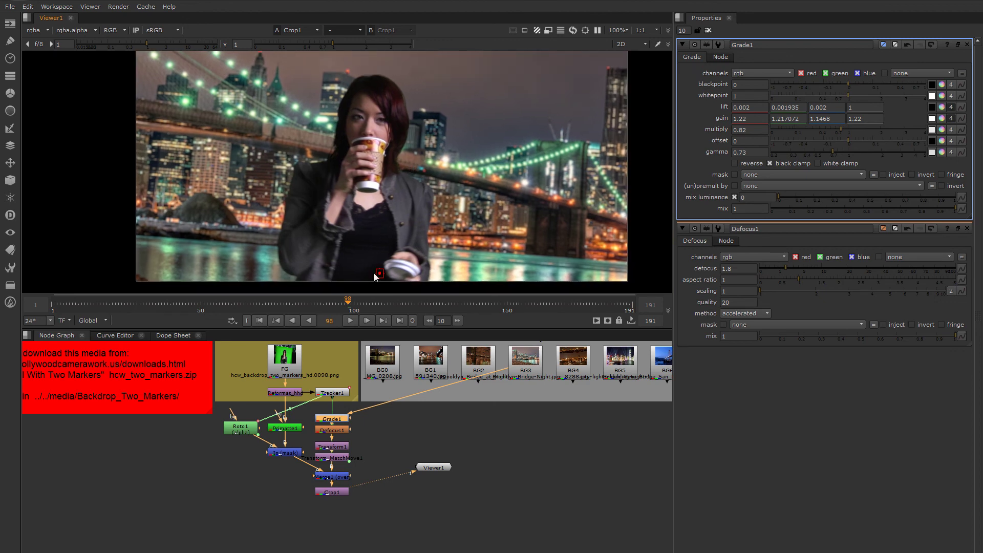
# Open Transform_MatchMove1's properties and set its motion blur to 1.
pyautogui.click(335, 458)
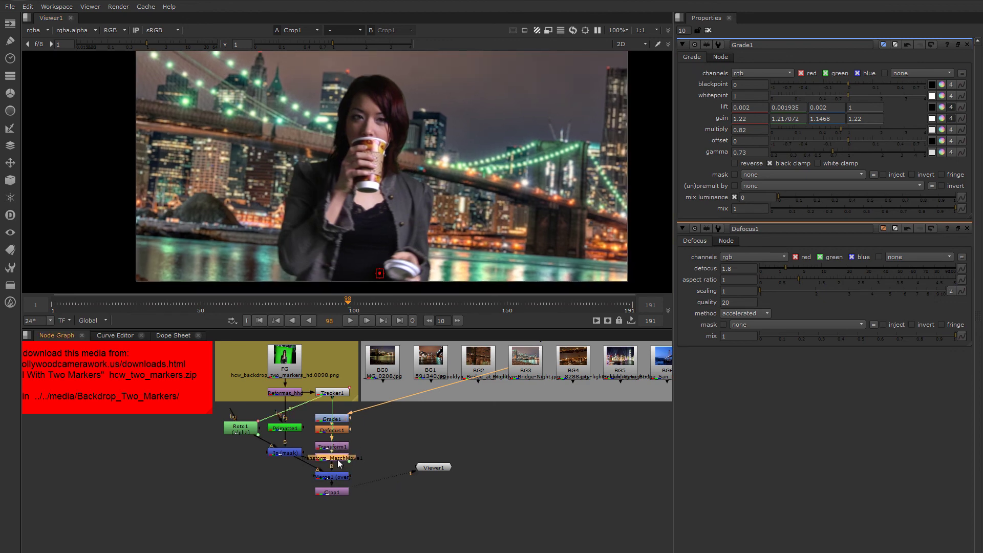
pyautogui.doubleClick(337, 459)
pyautogui.click(728, 174)
pyautogui.write('1')
pyautogui.press('Return')
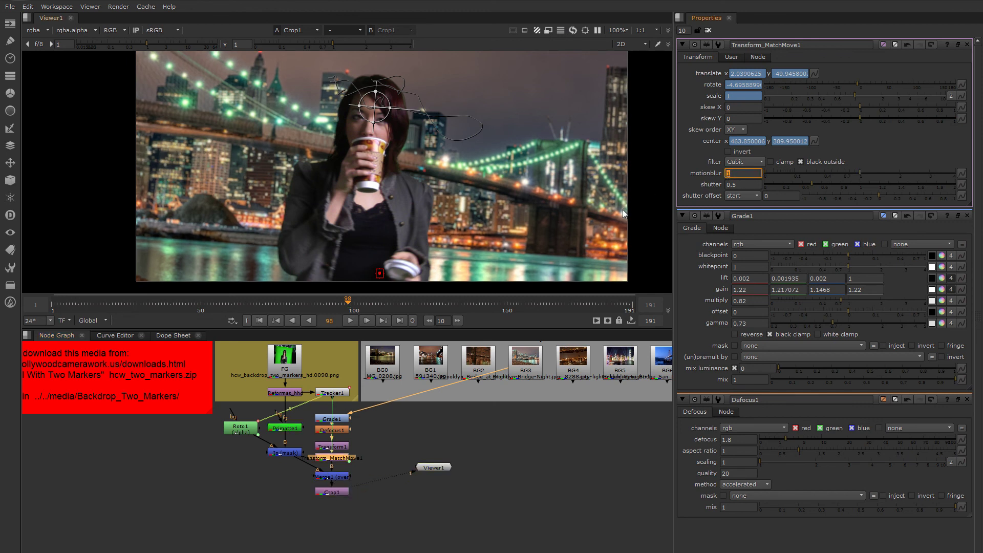
# Close all open node properties and check the composite's motion blur at frames 65 and 113.
pyautogui.click(708, 30)
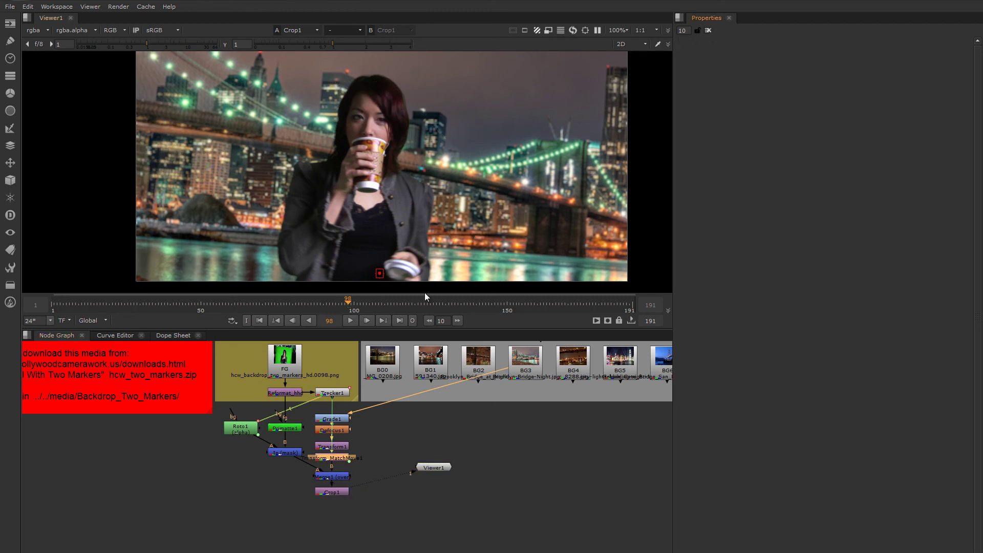
pyautogui.click(247, 301)
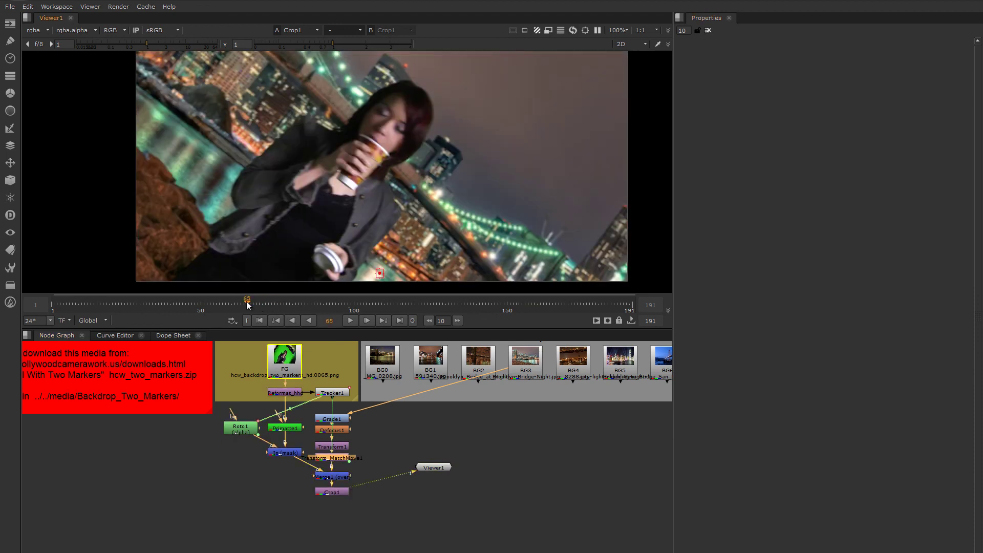
pyautogui.moveTo(247, 301); pyautogui.dragTo(394, 306)
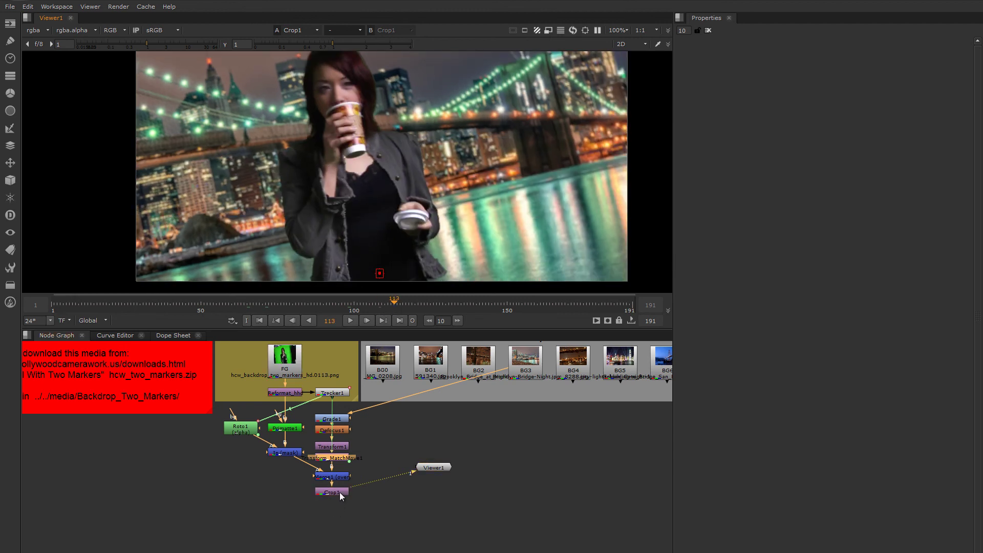
# Examine the alpha channel at Crop1 and at Transform_MatchMove1.
pyautogui.click(339, 491)
pyautogui.moveTo(334, 490); pyautogui.dragTo(334, 489)
pyautogui.press('1')
pyautogui.press('a')
pyautogui.scroll(-3, 400, 186)
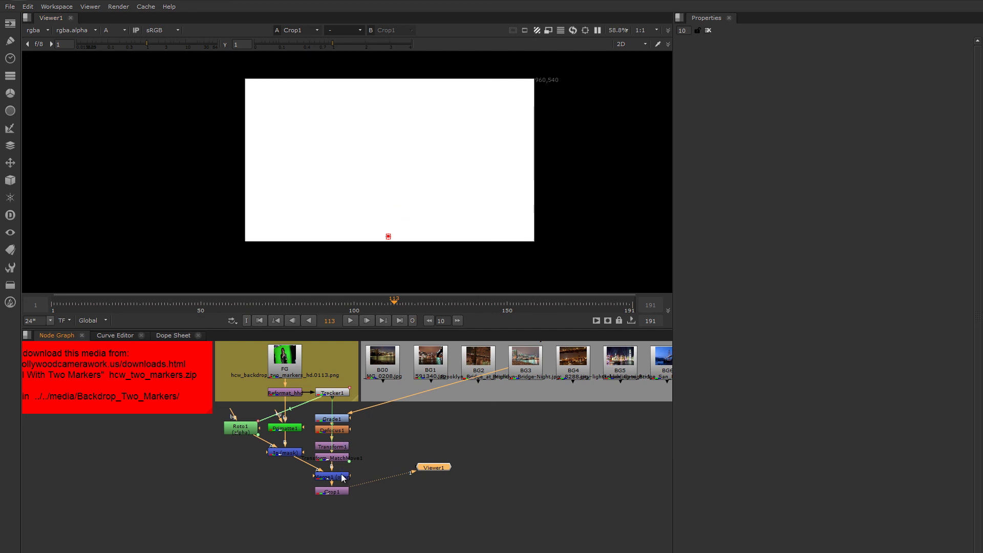
pyautogui.click(343, 457)
pyautogui.press('1')
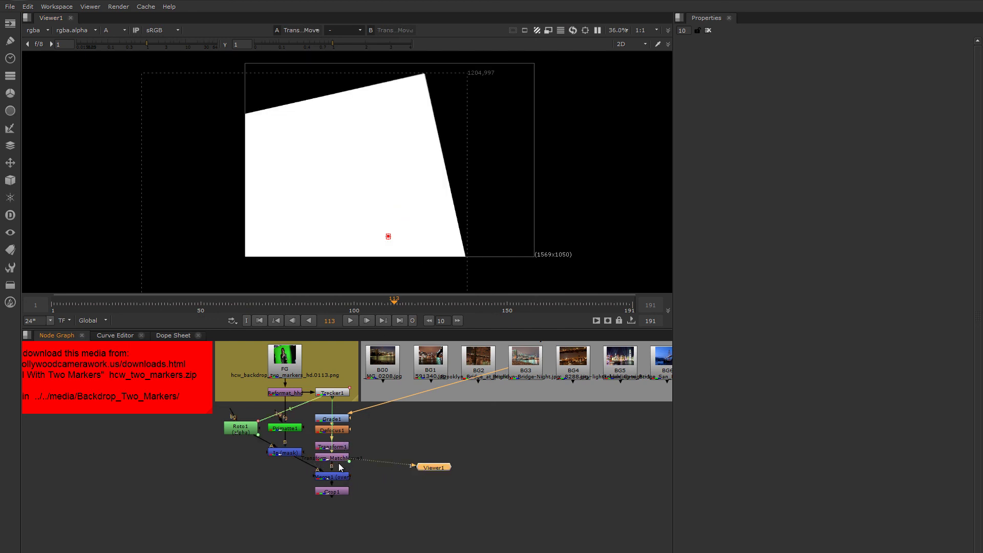
# Make room below Transform_MatchMove1 and insert a Shuffle node there with its alpha output set to 0.
pyautogui.moveTo(342, 477); pyautogui.dragTo(341, 498)
pyautogui.click(340, 459)
pyautogui.press('Tab')
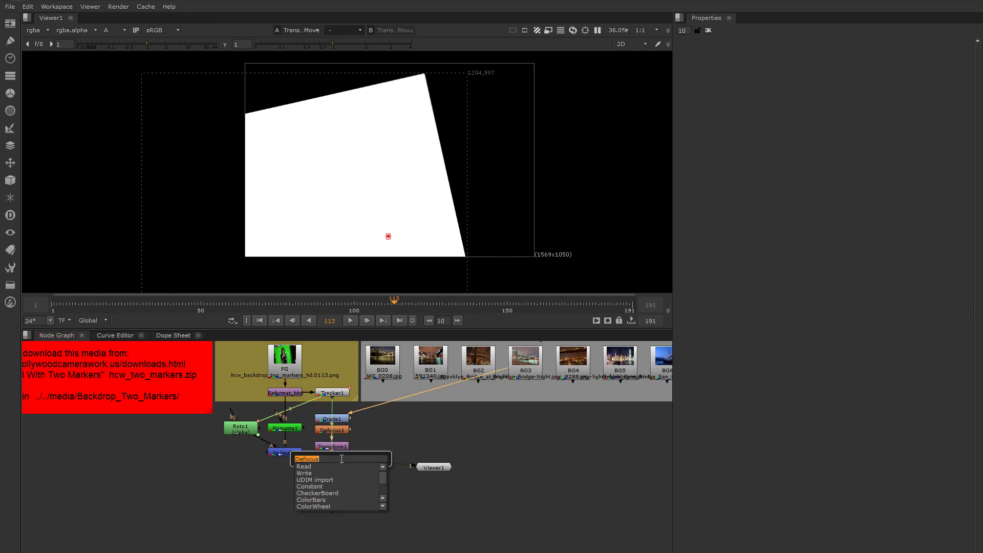
pyautogui.write('shuffle')
pyautogui.press('Return')
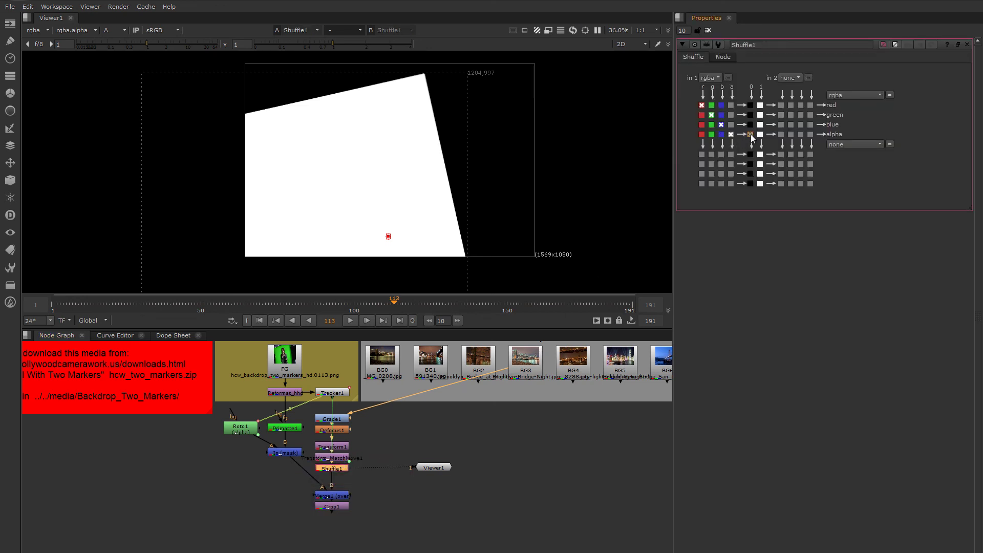
pyautogui.click(749, 134)
# Check the woman's matte in the alpha channel of Merge1 and Crop1.
pyautogui.click(340, 499)
pyautogui.press('1')
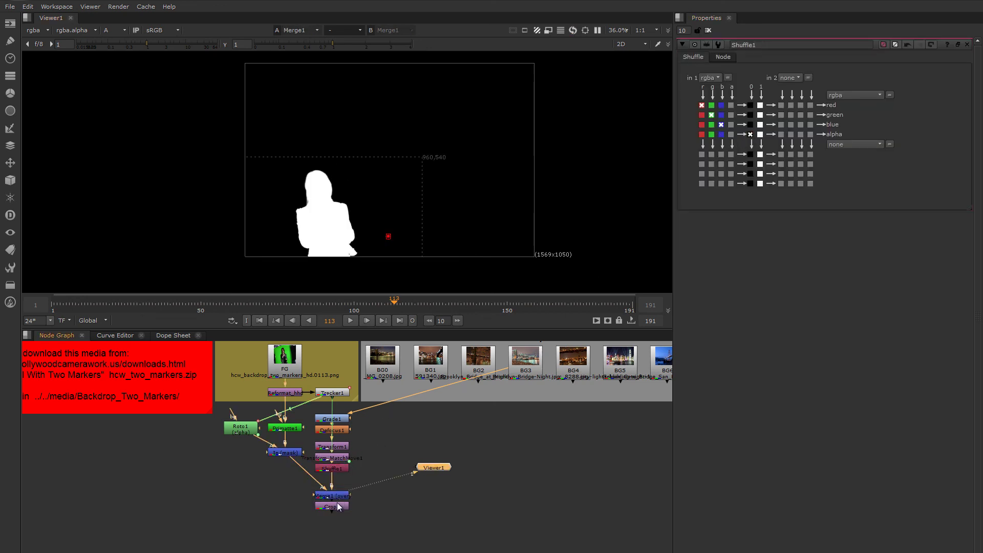
pyautogui.press('1')
pyautogui.scroll(5, 373, 214)
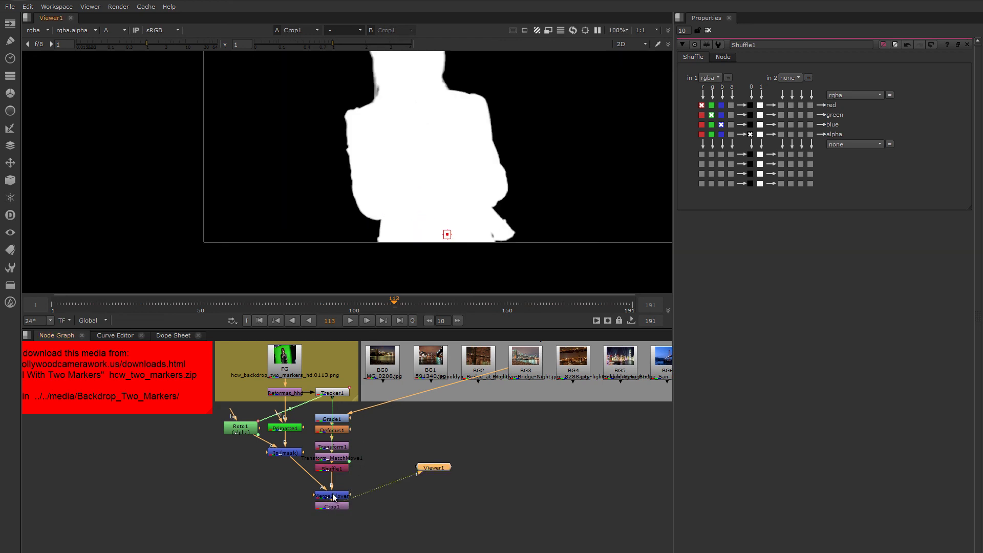
# Return the viewer to colour and examine the composite closely around the woman's cup and shoulder edge.
pyautogui.moveTo(337, 492); pyautogui.dragTo(343, 454, button='middle')
pyautogui.moveTo(481, 182); pyautogui.dragTo(433, 167, button='middle')
pyautogui.scroll(2, 414, 182)
pyautogui.press('a')
pyautogui.scroll(3, 428, 157)
pyautogui.moveTo(381, 123); pyautogui.dragTo(392, 146, button='middle')
pyautogui.scroll(4, 413, 162)
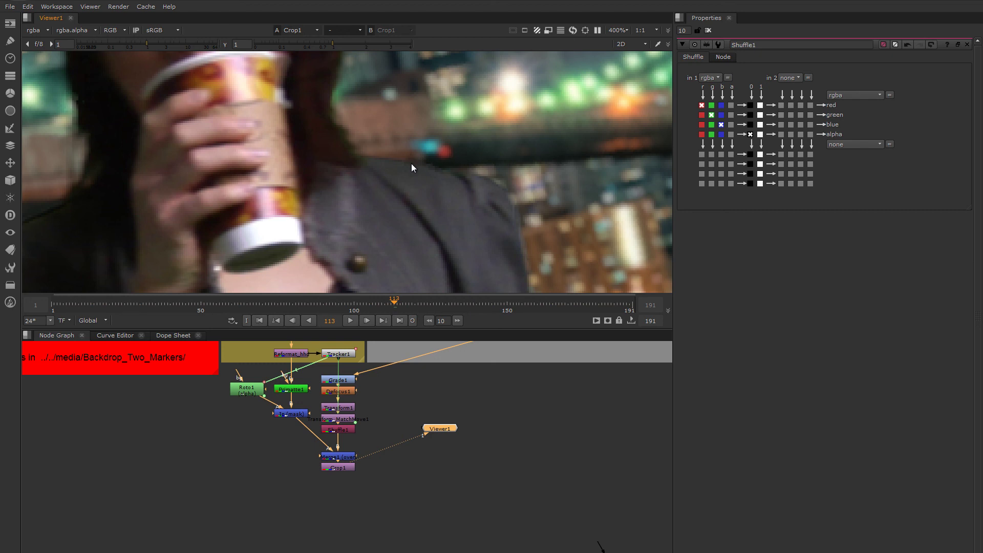
# Add an EdgeBlur node after Crop1.
pyautogui.click(345, 475)
pyautogui.press('Tab')
pyautogui.write('crop')
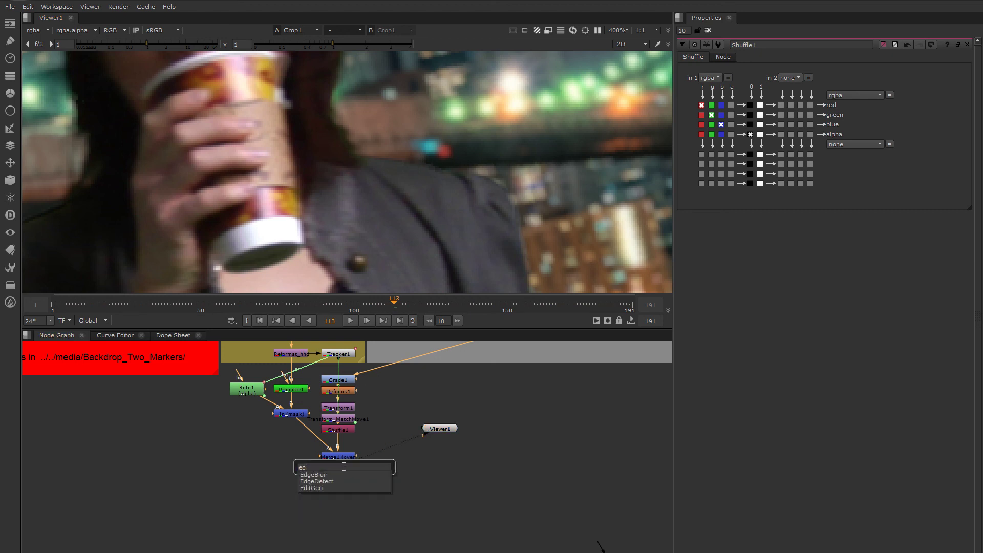
pyautogui.press('Return')
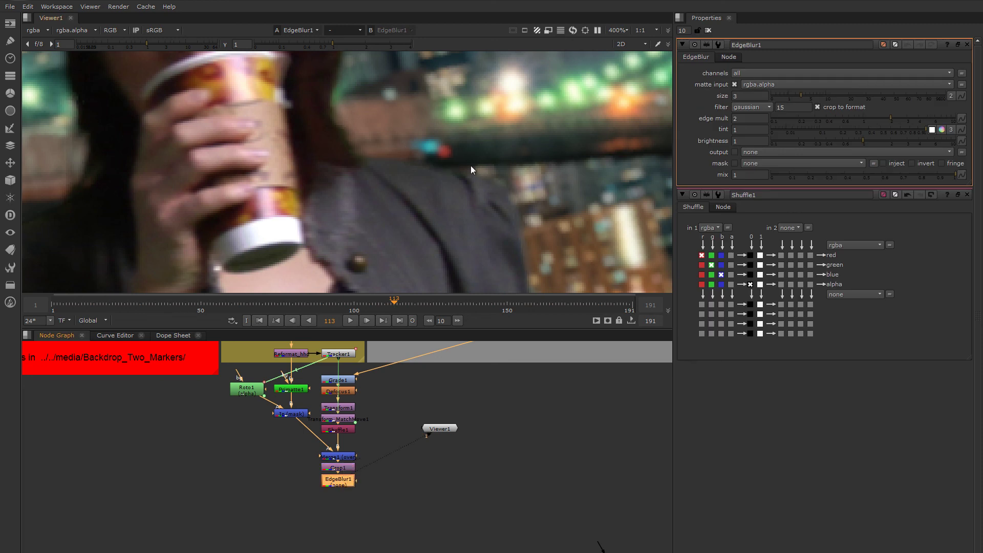
# Set EdgeBlur1's size to 1.3 while judging the woman's jacket edge.
pyautogui.scroll(-2, 389, 175)
pyautogui.moveTo(799, 97)
pyautogui.mouseDown()
pyautogui.moveTo(776, 96)
pyautogui.moveTo(791, 96)
pyautogui.mouseUp()
pyautogui.moveTo(382, 122); pyautogui.dragTo(422, 202, button='middle')
pyautogui.scroll(1, 404, 135)
pyautogui.scroll(5, 404, 134)
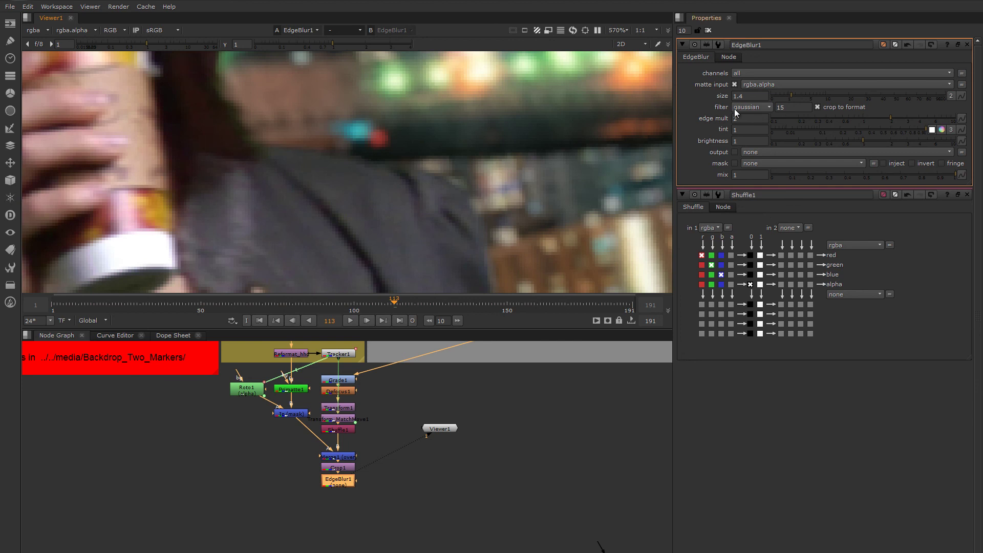
pyautogui.moveTo(791, 97); pyautogui.dragTo(790, 96)
# Examine the softened edges around the woman's hair, face and jacket, and the full frame, nudging EdgeBlur1 slightly away from Crop1.
pyautogui.moveTo(152, 163); pyautogui.dragTo(363, 256, button='middle')
pyautogui.moveTo(407, 125); pyautogui.dragTo(392, 233, button='middle')
pyautogui.scroll(1, 431, 151)
pyautogui.scroll(-3, 431, 155)
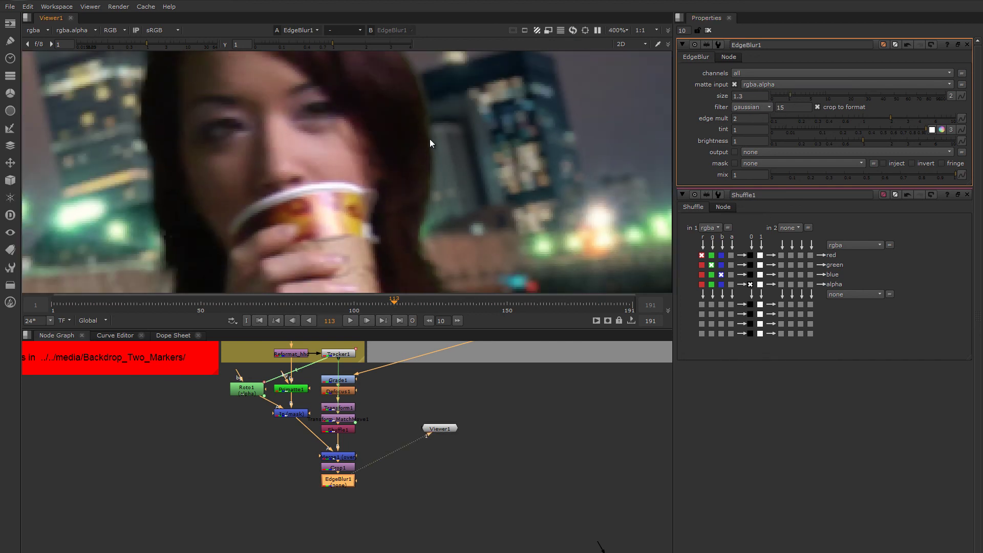
pyautogui.moveTo(343, 483); pyautogui.dragTo(343, 488)
pyautogui.moveTo(417, 112); pyautogui.dragTo(487, 120, button='middle')
pyautogui.scroll(-1, 462, 198)
pyautogui.moveTo(405, 250); pyautogui.dragTo(388, 113, button='middle')
pyautogui.scroll(-3, 387, 113)
pyautogui.moveTo(351, 167); pyautogui.dragTo(357, 141, button='middle')
pyautogui.scroll(-1, 376, 175)
pyautogui.moveTo(412, 215); pyautogui.dragTo(367, 216, button='middle')
pyautogui.scroll(-1, 381, 177)
pyautogui.scroll(-1, 371, 204)
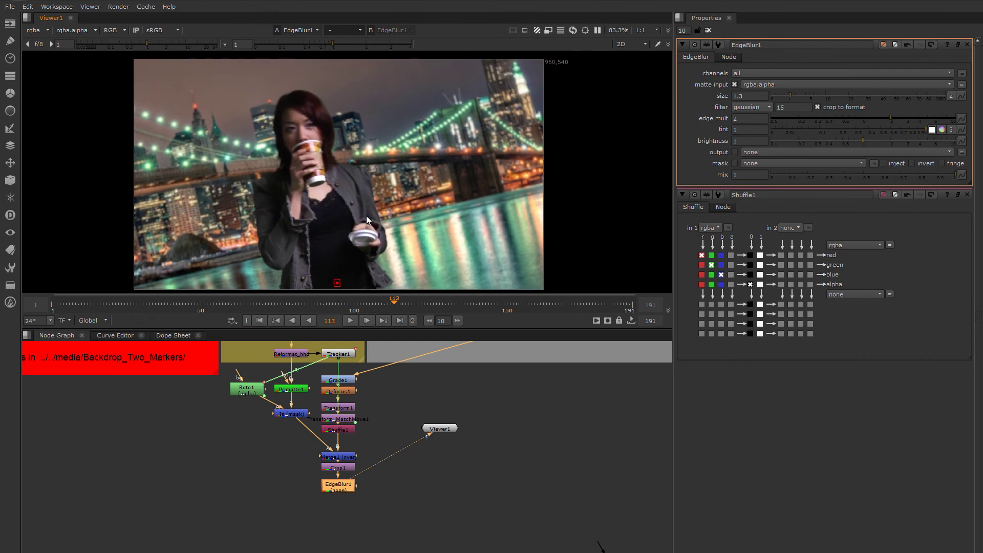
# Close all open node properties and review the finished composite at several frames, ending at frame 100.
pyautogui.click(707, 30)
pyautogui.click(107, 302)
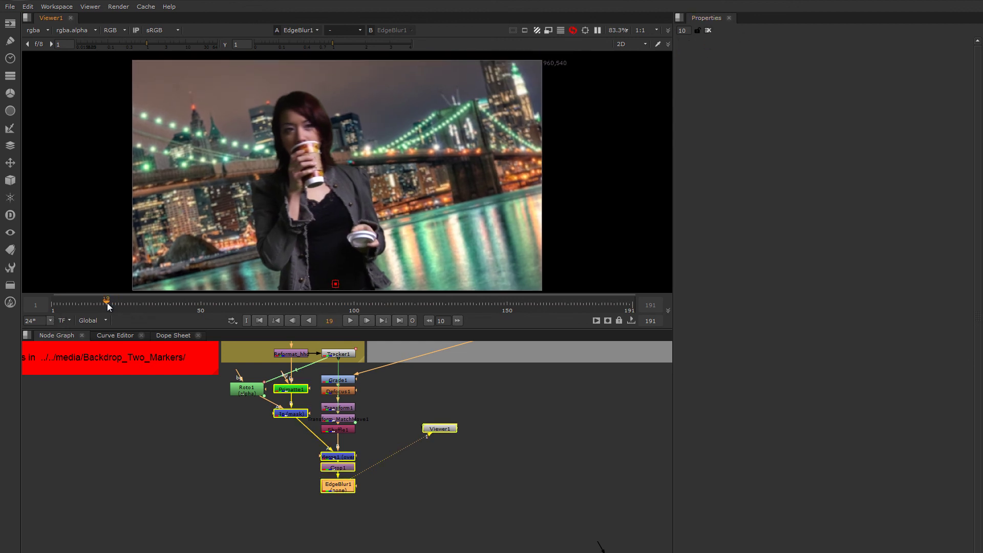
pyautogui.click(167, 304)
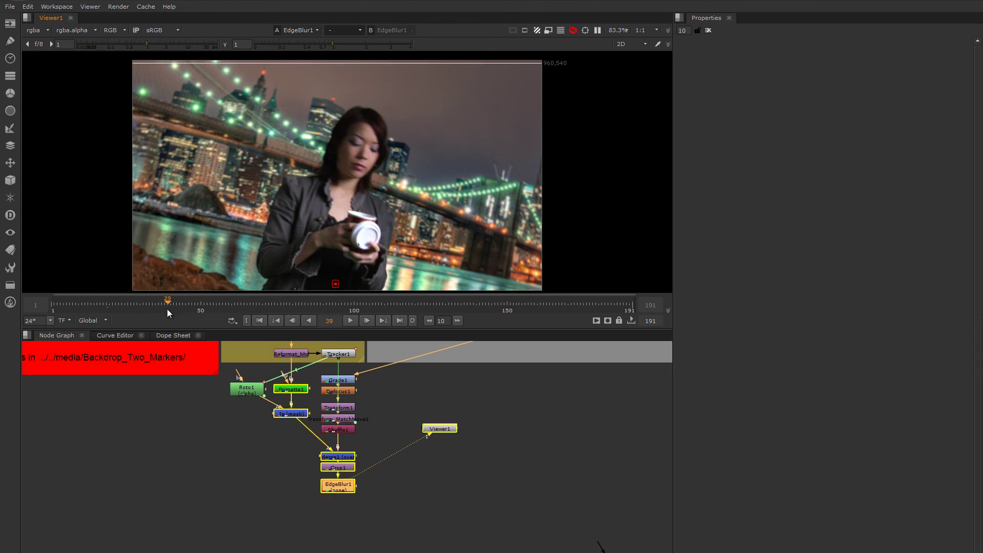
pyautogui.click(219, 312)
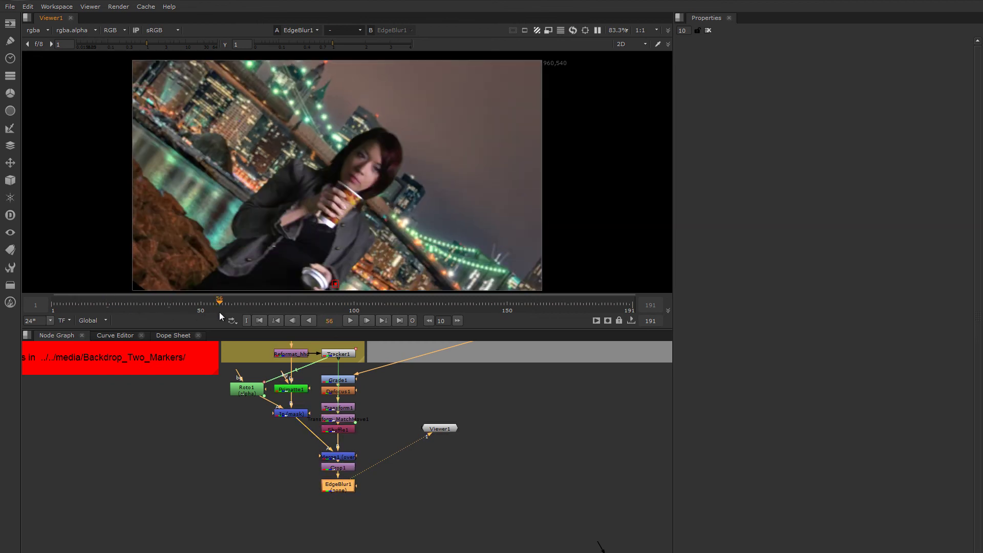
pyautogui.click(297, 313)
pyautogui.click(329, 315)
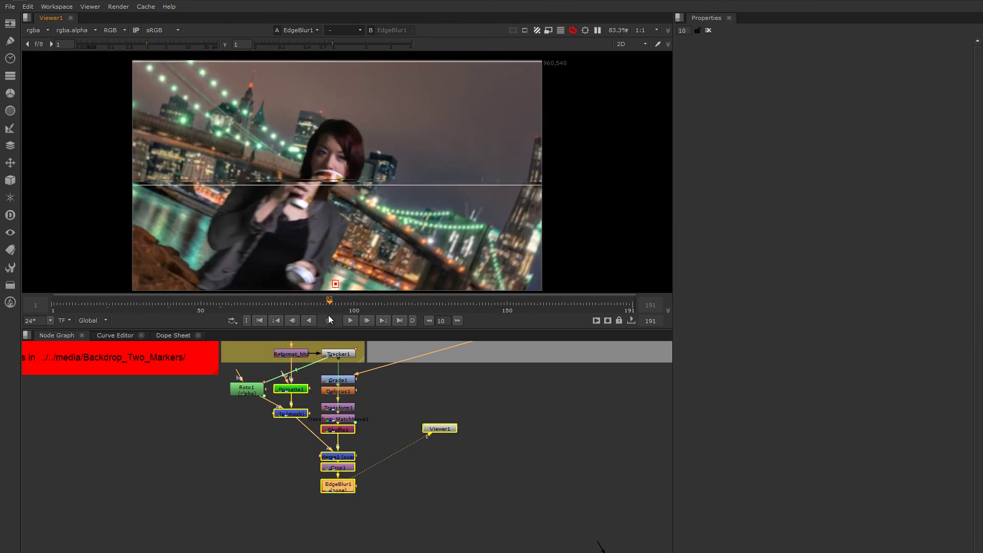
pyautogui.click(354, 307)
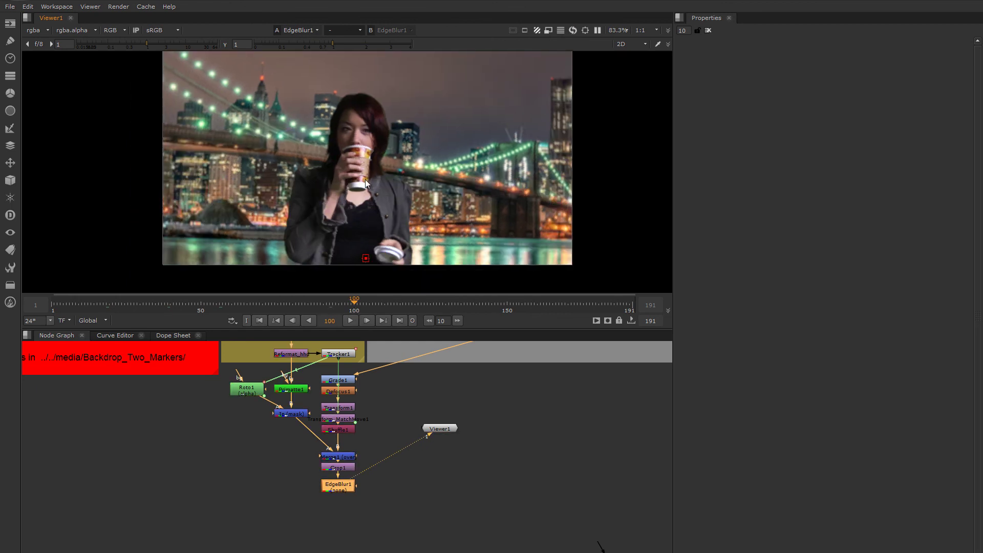
pyautogui.scroll(2, 357, 185)
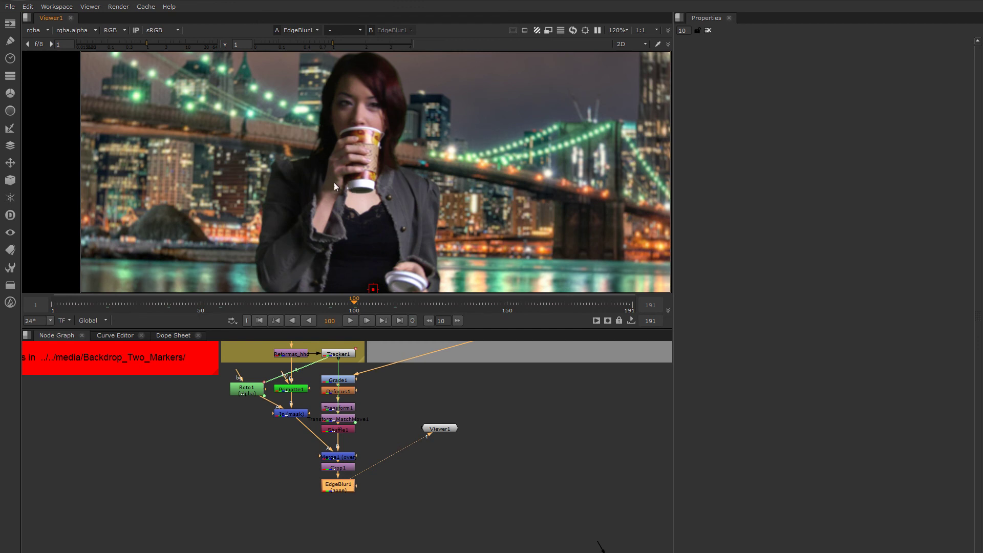
pyautogui.scroll(-1, 454, 226)
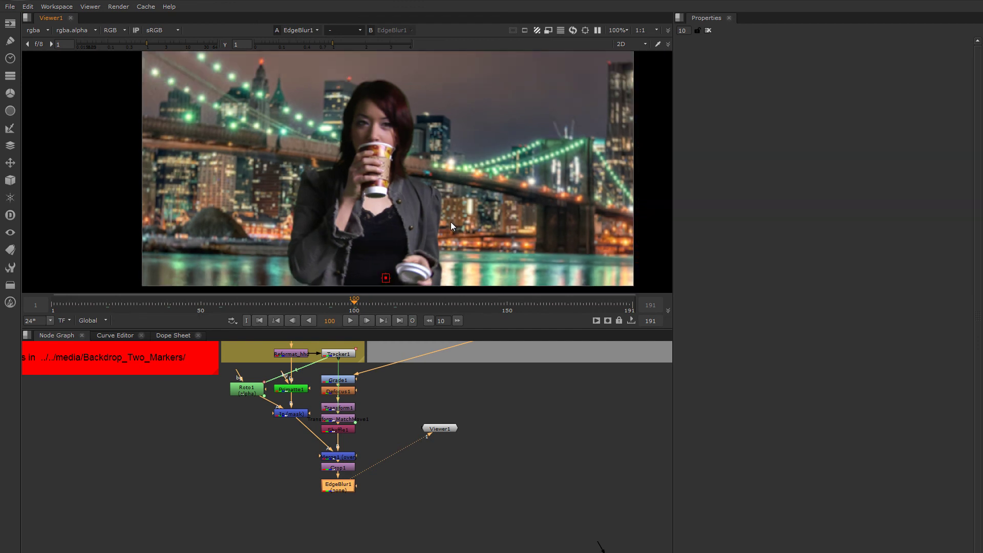
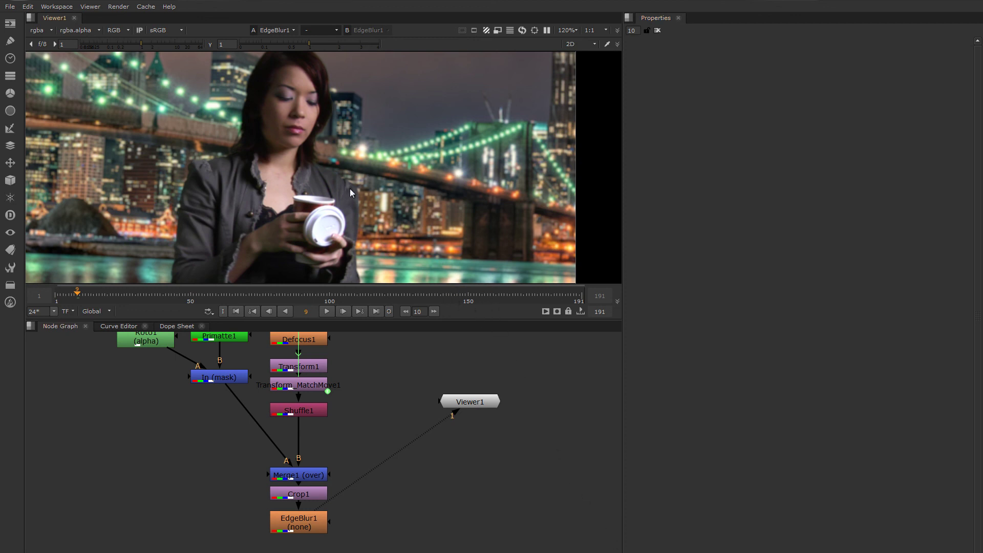
# Inspect the grain on the woman's face, hair and nearby background up close in colour, stepping through the frames around frame 10.
pyautogui.moveTo(367, 201); pyautogui.dragTo(493, 262, button='middle')
pyautogui.scroll(5, 355, 194)
pyautogui.moveTo(491, 219); pyautogui.dragTo(391, 189, button='middle')
pyautogui.press('Right')
pyautogui.scroll(3, 390, 191)
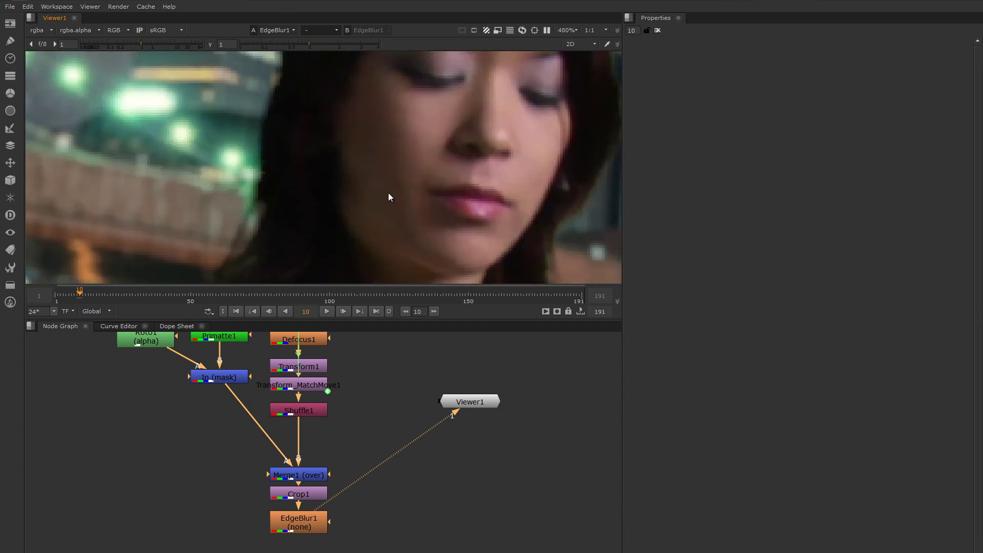
pyautogui.press('Left')
pyautogui.press('Right')
pyautogui.press('Right')
pyautogui.press('Right')
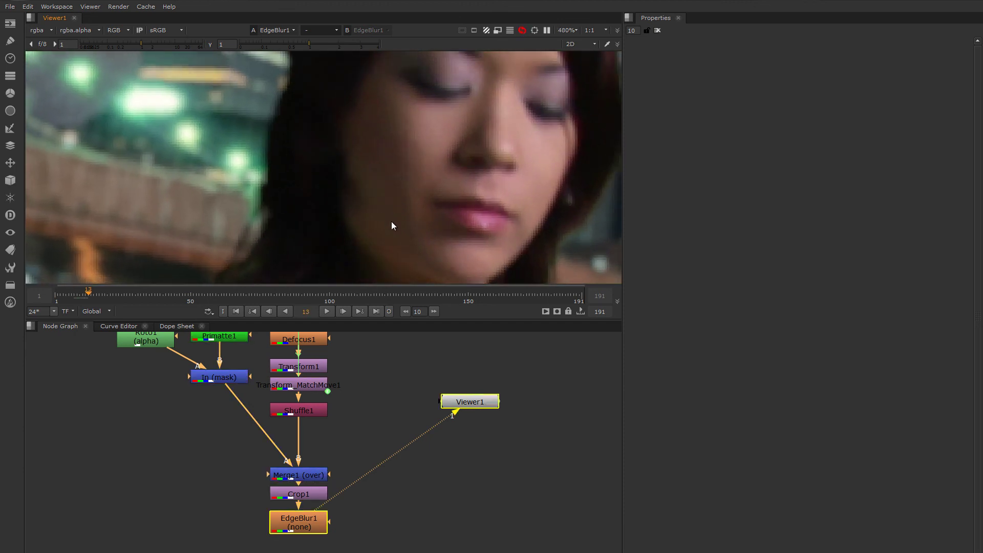
pyautogui.press('Left')
pyautogui.press('Left')
pyautogui.press('Right')
pyautogui.press('Right')
pyautogui.press('Right')
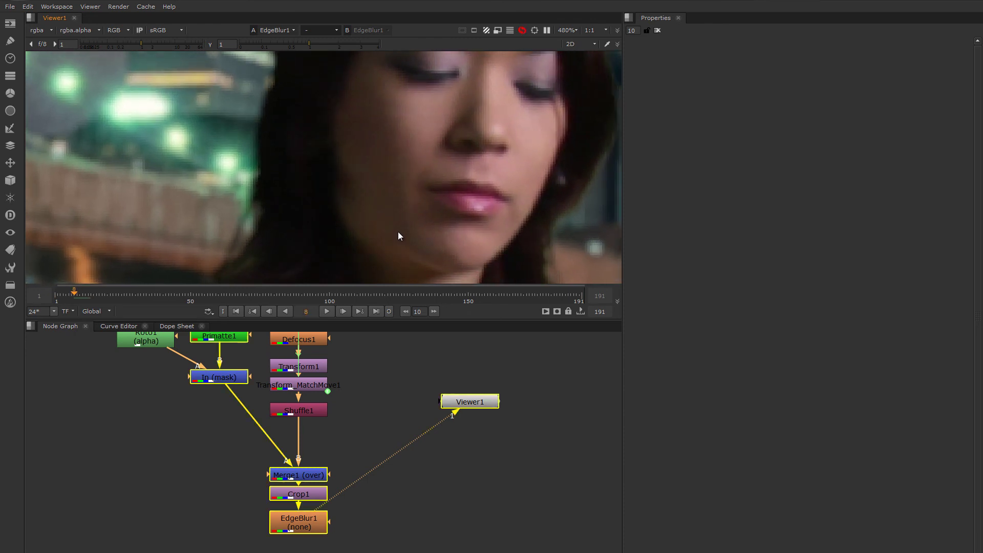
pyautogui.press('Left')
pyautogui.press('Left')
pyautogui.press('Left')
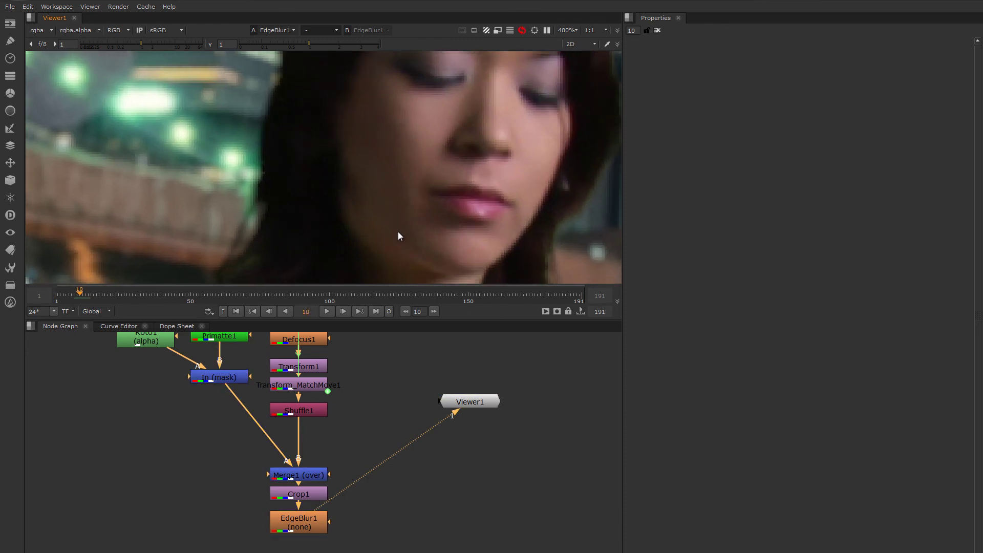
pyautogui.press('Left')
# Compare grain in the red and green channels between the bridge background and the woman's face, stepping through frames around frame 9.
pyautogui.press('r')
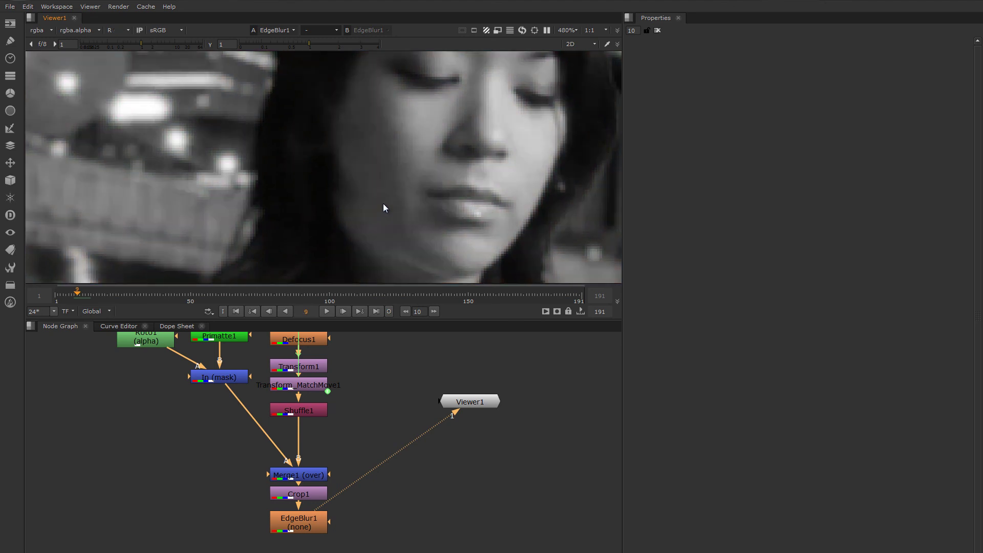
pyautogui.press('Left')
pyautogui.press('g')
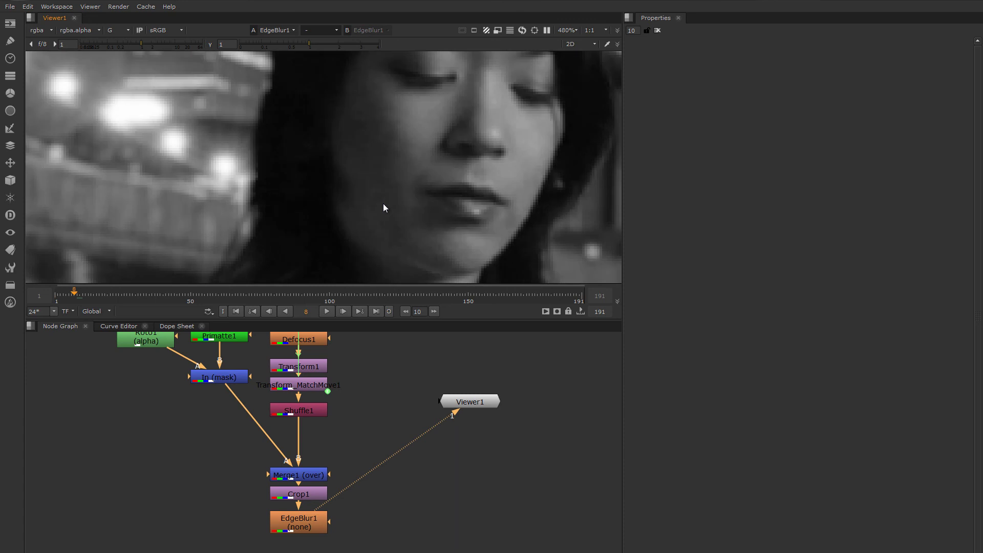
pyautogui.press('Left')
pyautogui.press('Left')
pyautogui.press('Right')
pyautogui.press('Right')
pyautogui.press('Right')
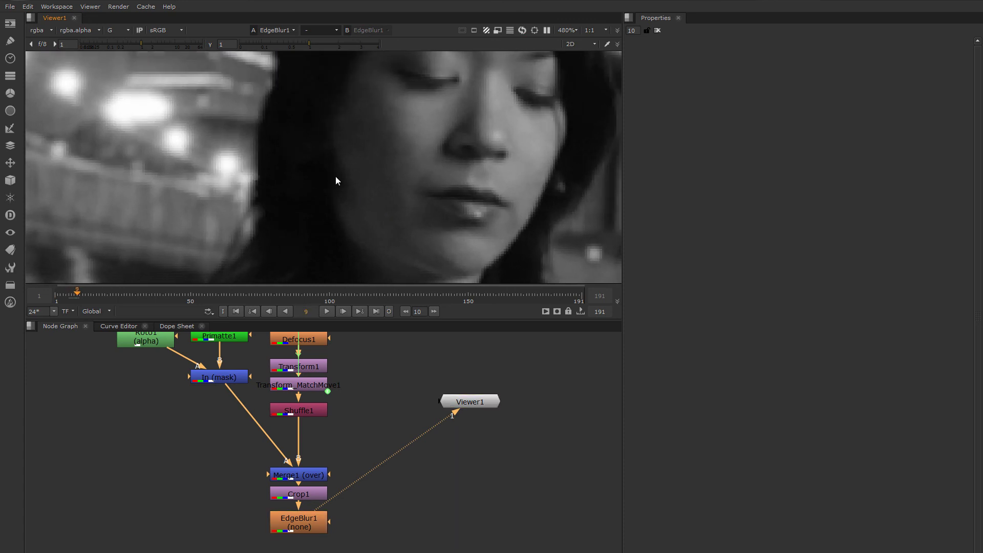
pyautogui.press('Left')
pyautogui.press('Left')
pyautogui.press('Left')
pyautogui.moveTo(205, 189); pyautogui.dragTo(361, 210, button='middle')
pyautogui.press('Left')
pyautogui.press('Right')
pyautogui.press('Right')
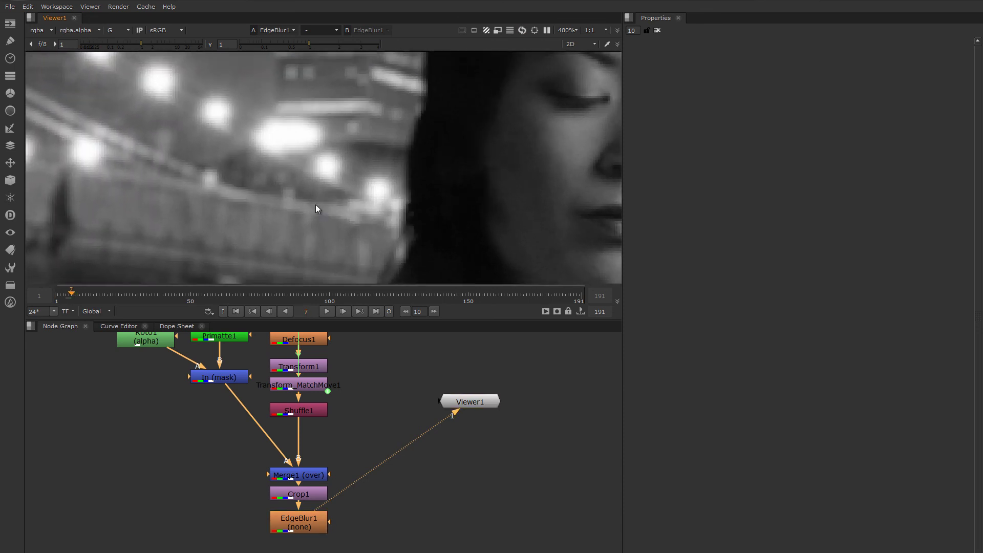
pyautogui.press('Right')
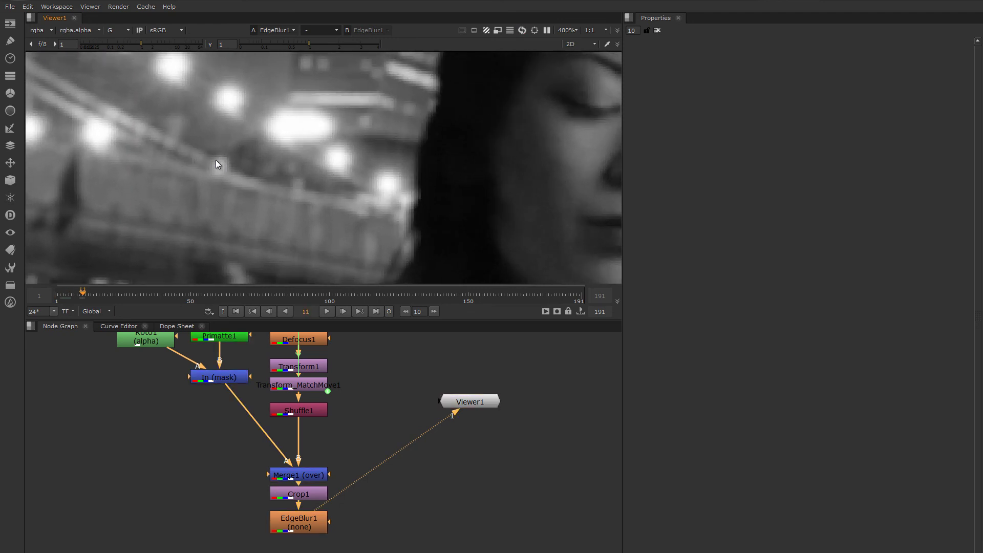
pyautogui.press('Left')
pyautogui.moveTo(529, 197); pyautogui.dragTo(345, 193, button='middle')
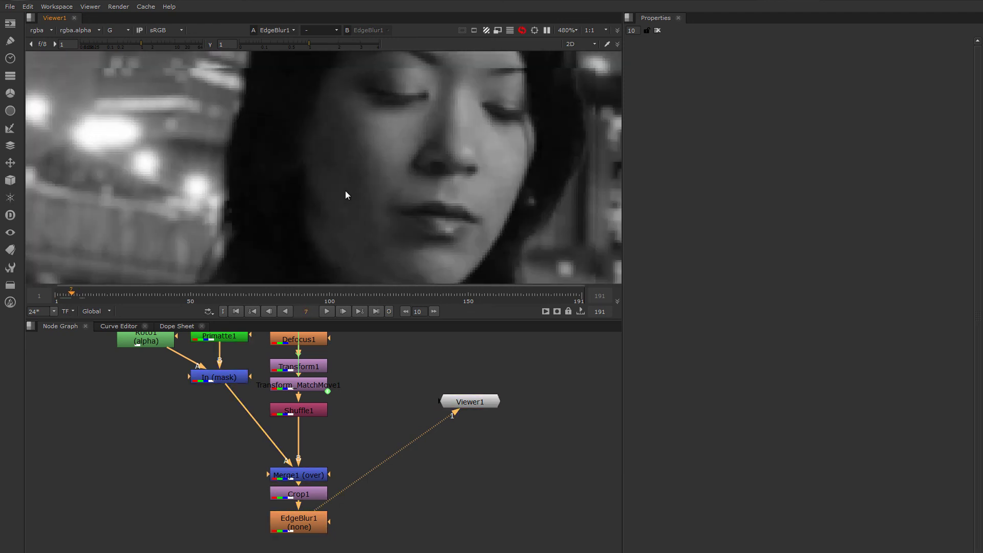
pyautogui.press('Right')
pyautogui.press('Right')
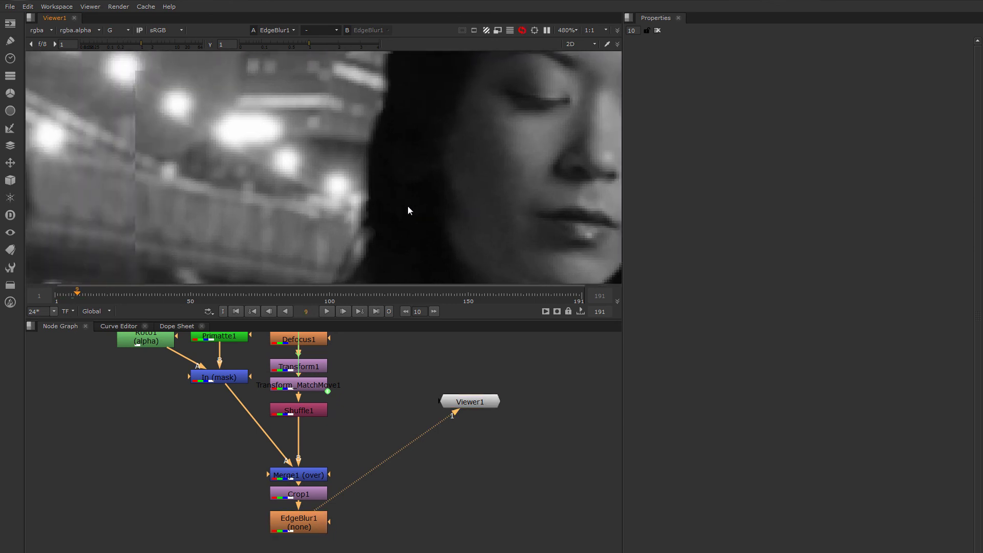
# Add an F_ReGrain node between Shuffle1 and Merge1, with its Grain input connected to Reformat_hhd.
pyautogui.moveTo(379, 387); pyautogui.dragTo(401, 398, button='middle')
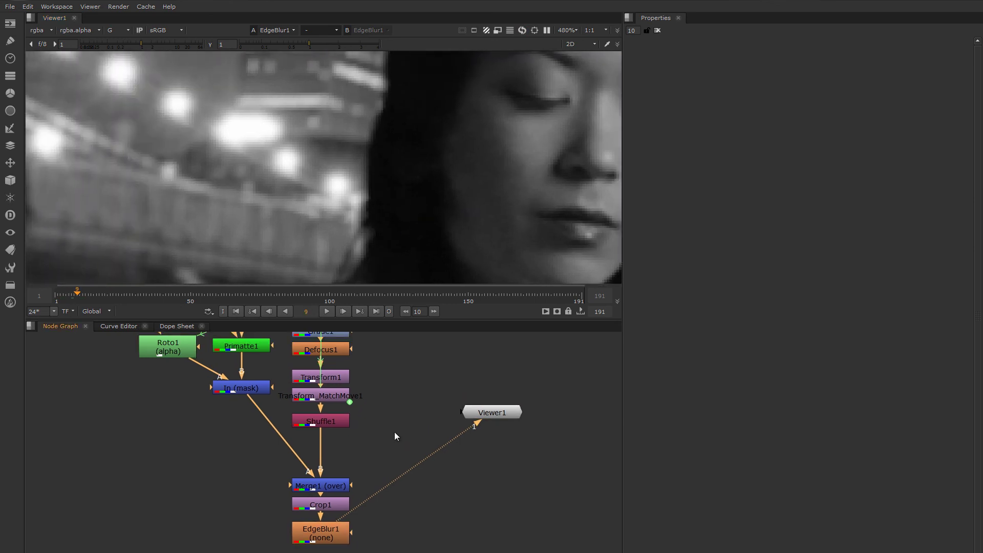
pyautogui.press('Tab')
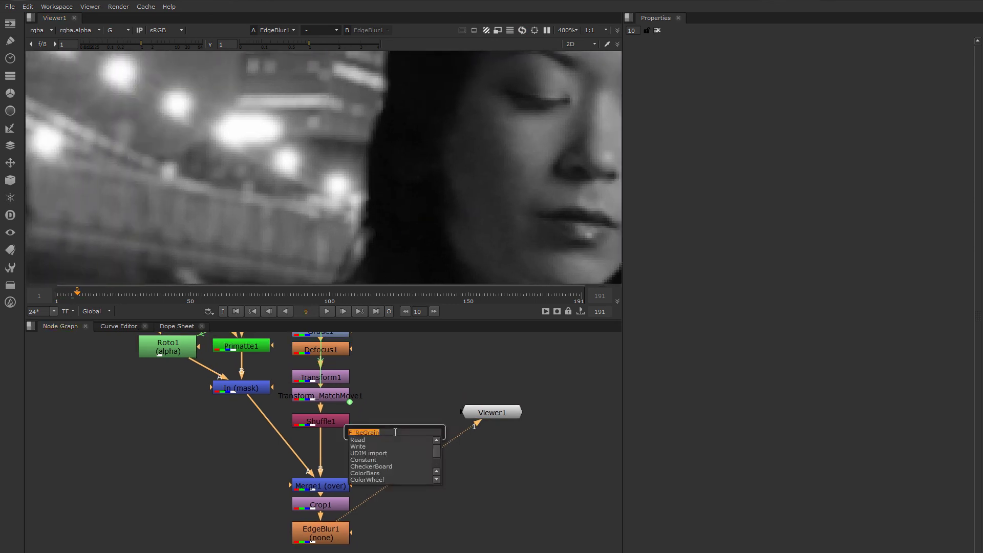
pyautogui.press('Return')
pyautogui.scroll(-5, 394, 431)
pyautogui.moveTo(414, 457); pyautogui.dragTo(329, 381)
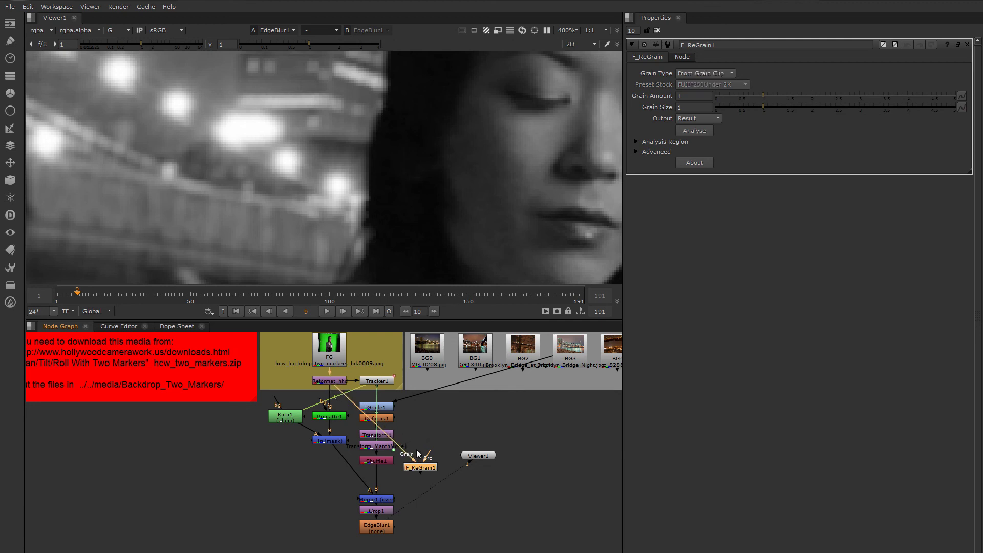
pyautogui.moveTo(424, 467); pyautogui.dragTo(379, 477)
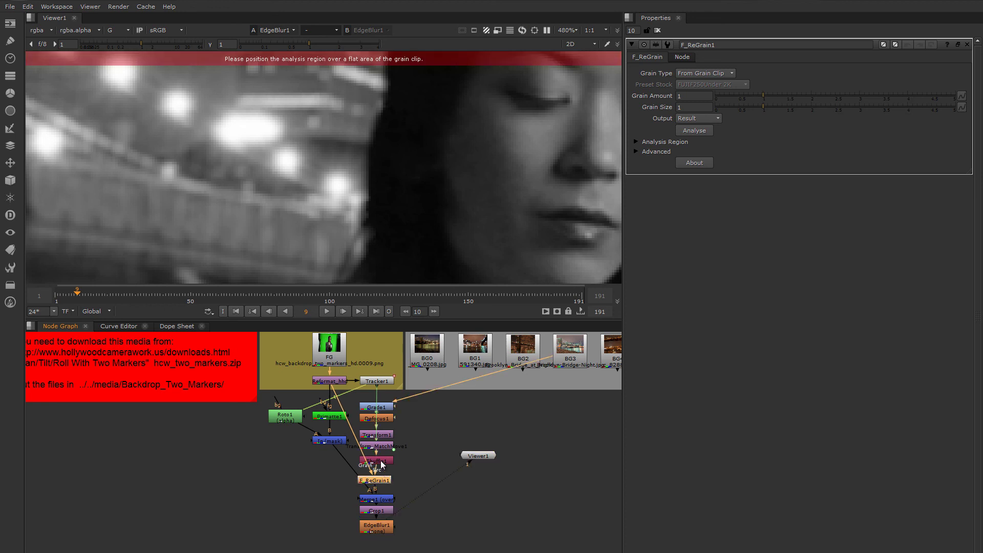
pyautogui.moveTo(380, 482); pyautogui.dragTo(382, 483)
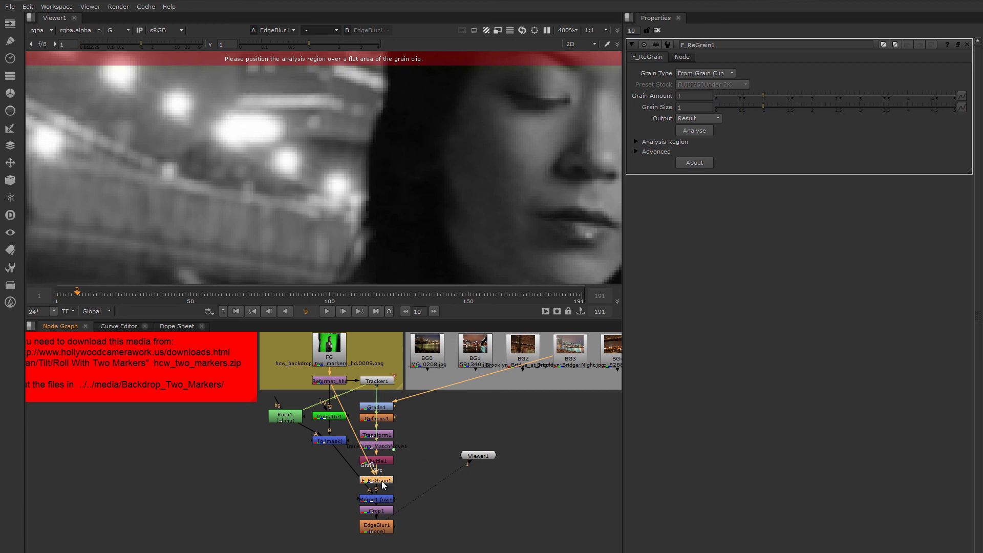
# Open Reformat_hhd's properties and view its green-screen plate in full colour at frame 32.
pyautogui.doubleClick(332, 383)
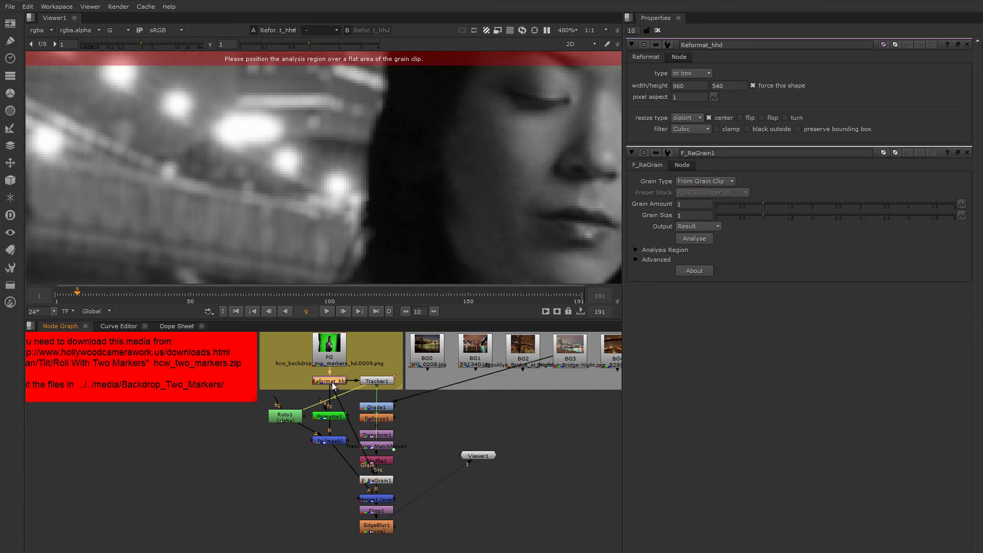
pyautogui.press('1')
pyautogui.scroll(-7, 336, 198)
pyautogui.moveTo(387, 215); pyautogui.dragTo(434, 219, button='middle')
pyautogui.scroll(-3, 435, 219)
pyautogui.moveTo(137, 296)
pyautogui.mouseDown()
pyautogui.moveTo(97, 294)
pyautogui.moveTo(162, 301)
pyautogui.moveTo(141, 302)
pyautogui.mouseUp()
pyautogui.moveTo(443, 174); pyautogui.dragTo(324, 160, button='middle')
pyautogui.press('r')
pyautogui.scroll(-1, 336, 170)
pyautogui.press('r')
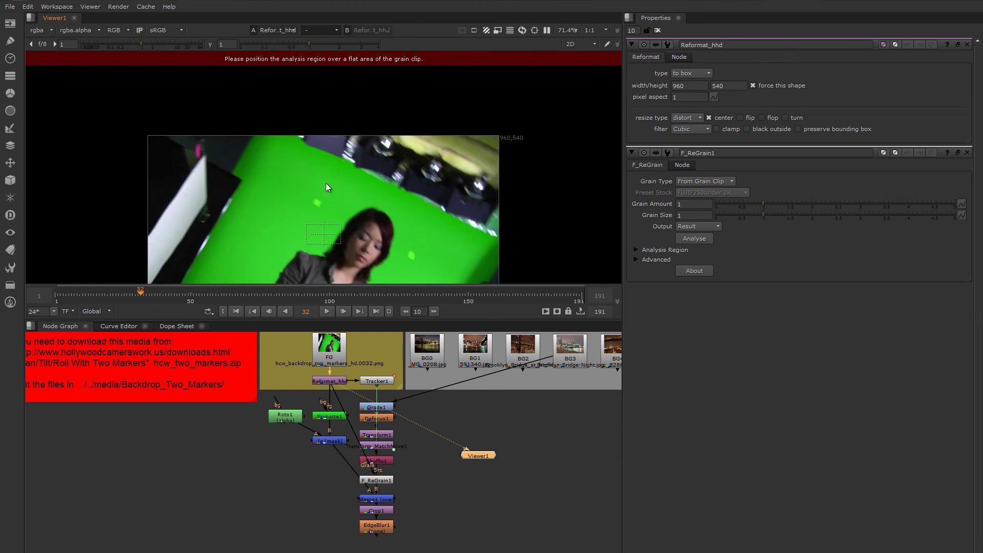
# Move the F_ReGrain1 analysis region onto the flat dark grey patch at the plate's upper edge and shrink it to fit there.
pyautogui.moveTo(327, 232); pyautogui.dragTo(327, 148)
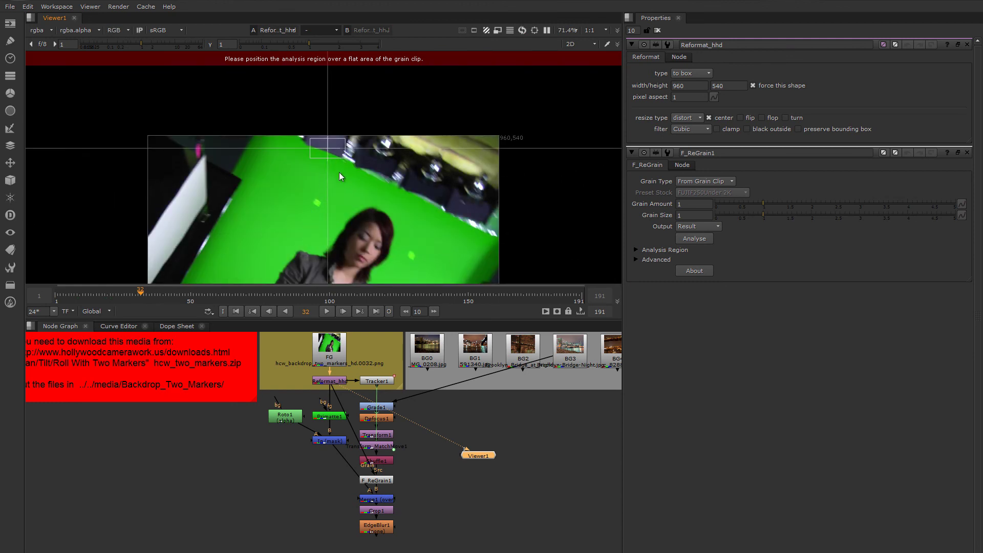
pyautogui.moveTo(338, 167); pyautogui.dragTo(363, 233, button='middle')
pyautogui.scroll(3, 364, 220)
pyautogui.scroll(4, 347, 212)
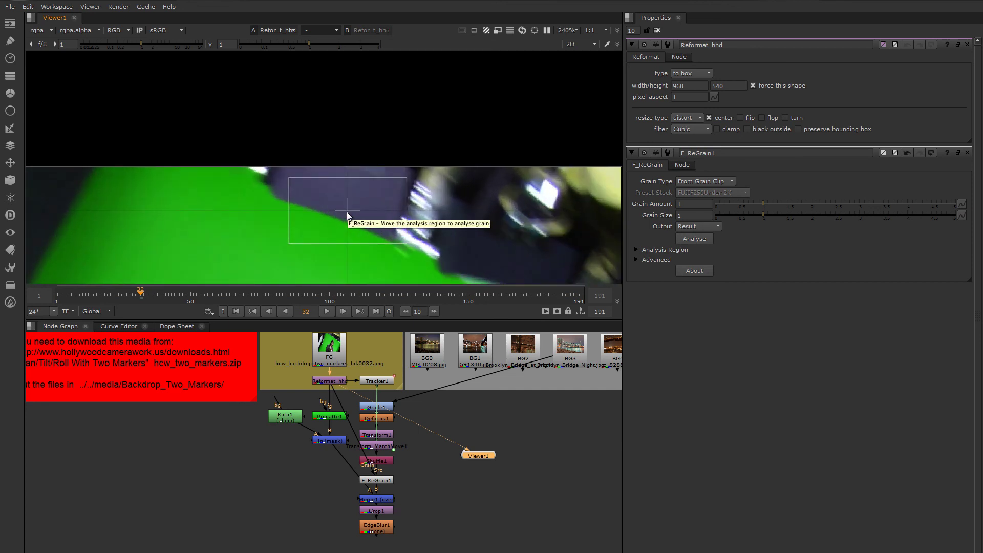
pyautogui.moveTo(346, 212); pyautogui.dragTo(347, 205)
pyautogui.moveTo(294, 230); pyautogui.dragTo(308, 207)
pyautogui.moveTo(399, 206); pyautogui.dragTo(378, 212)
pyautogui.moveTo(379, 212); pyautogui.dragTo(352, 204, button='middle')
pyautogui.moveTo(314, 162); pyautogui.dragTo(315, 159)
pyautogui.moveTo(371, 236); pyautogui.dragTo(251, 151, button='middle')
pyautogui.scroll(-2, 289, 185)
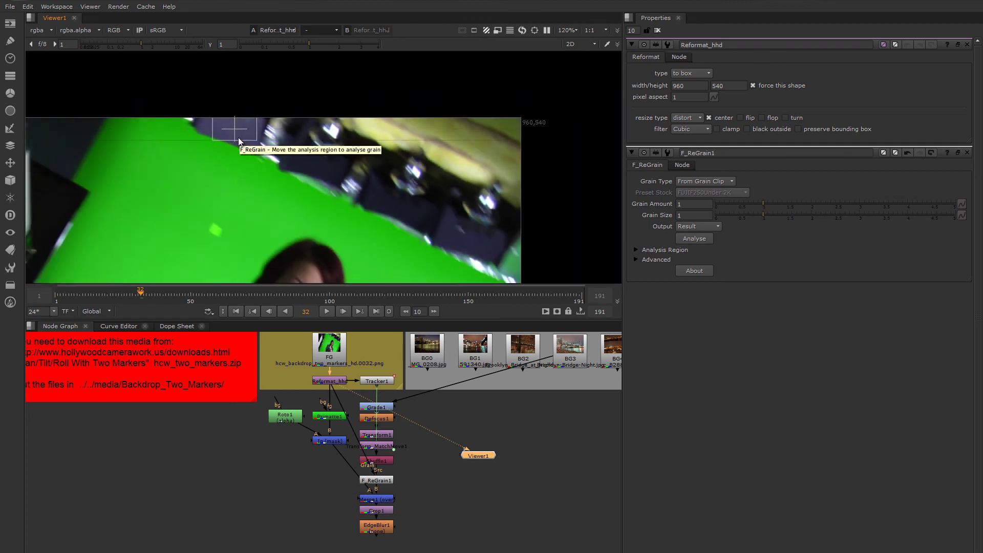
# View the F_ReGrain1 output and examine the regrained bridge background.
pyautogui.click(376, 481)
pyautogui.press('1')
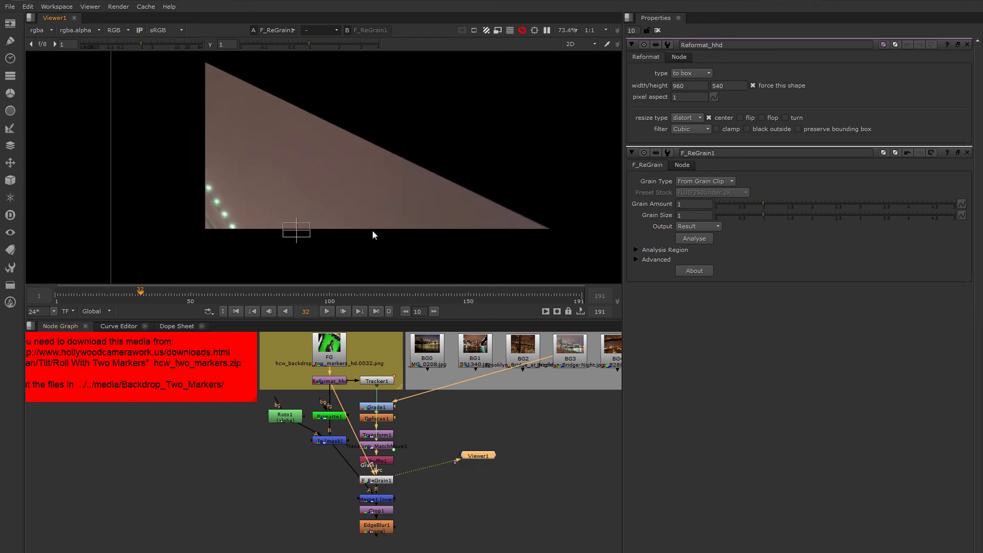
pyautogui.moveTo(321, 243); pyautogui.dragTo(395, 170, button='middle')
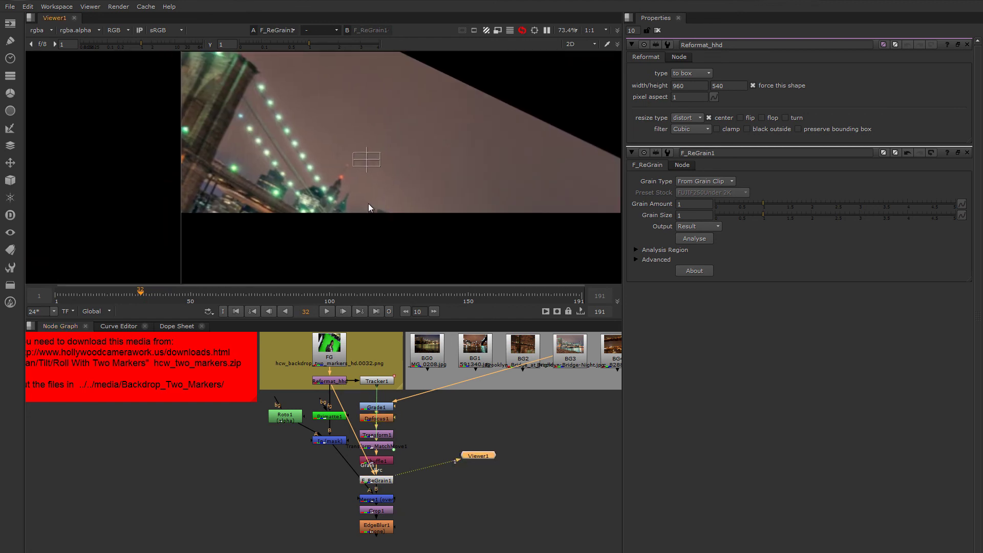
pyautogui.scroll(3, 368, 202)
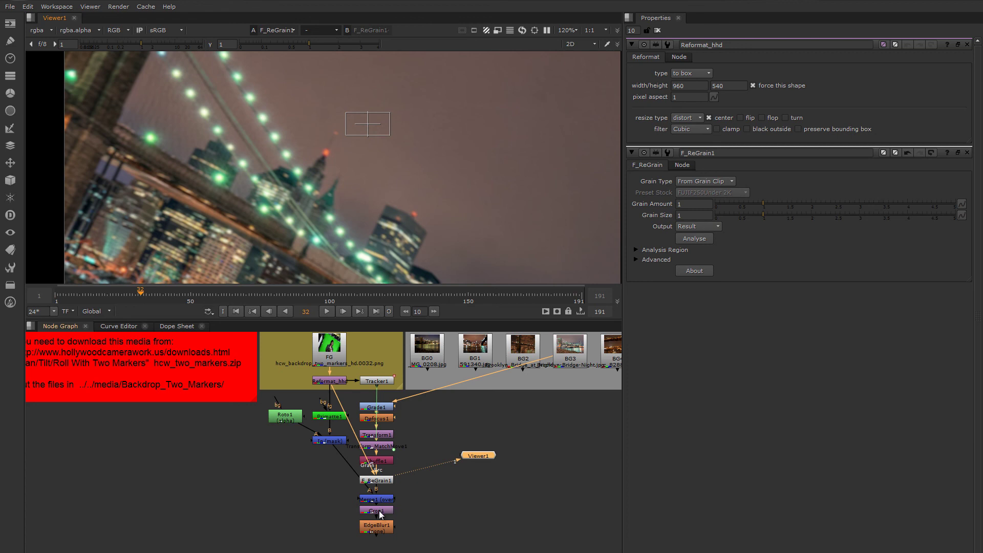
# View the Crop1 composite and compare the background grain with the woman's up close across frames 30 to 33.
pyautogui.press('1')
pyautogui.scroll(5, 444, 185)
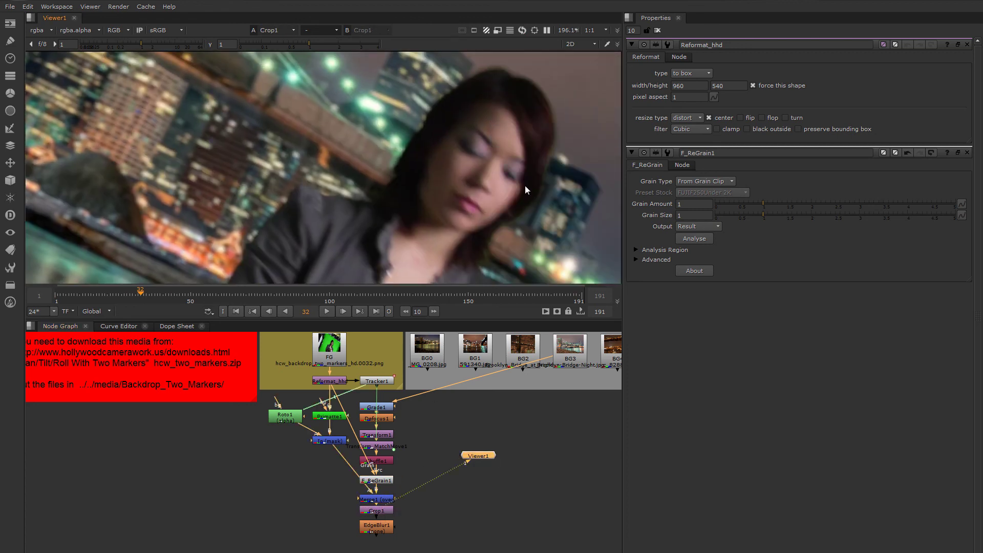
pyautogui.moveTo(525, 186); pyautogui.dragTo(395, 202, button='middle')
pyautogui.scroll(2, 399, 213)
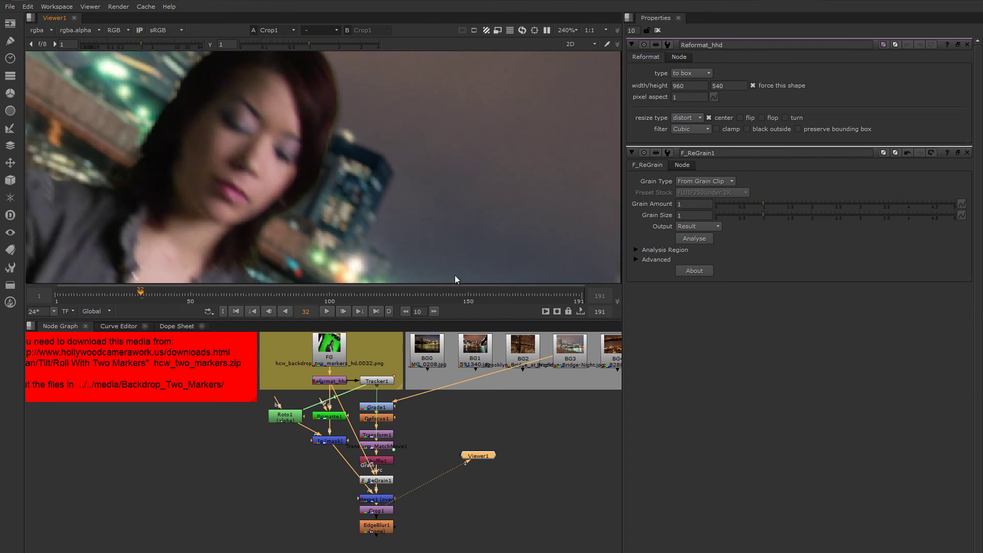
pyautogui.scroll(2, 367, 210)
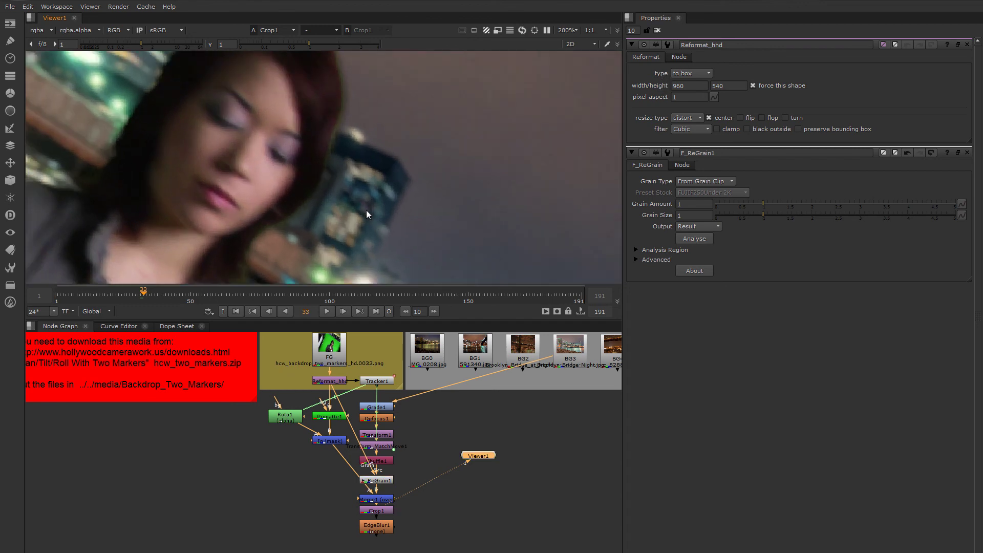
pyautogui.press('Right')
pyautogui.press('Left')
pyautogui.press('Left')
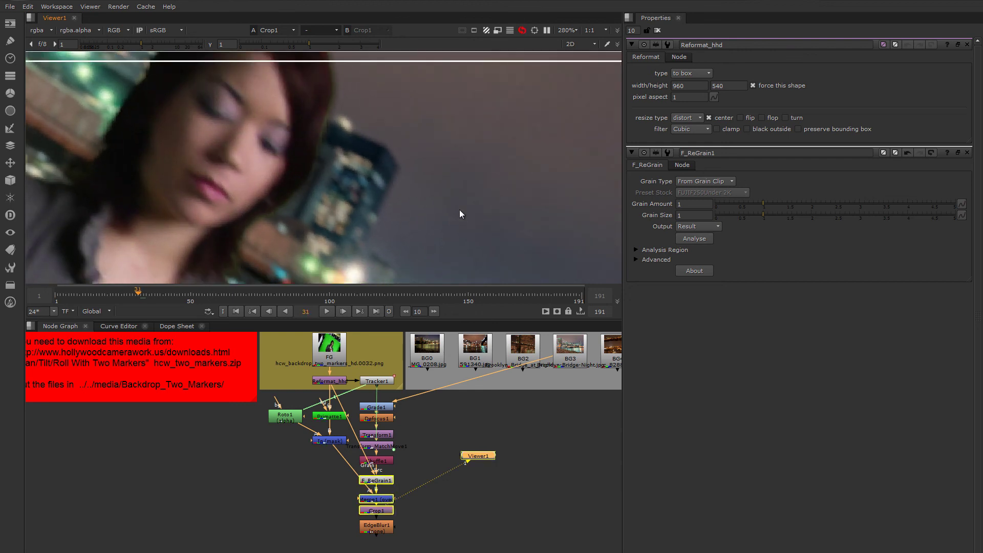
pyautogui.press('Left')
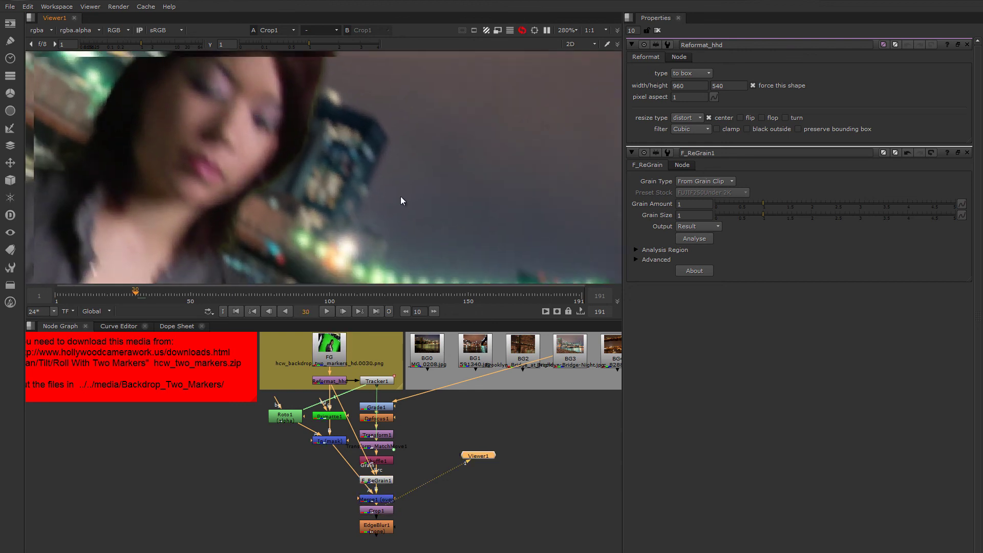
# Inspect the composite's grain in the red and green channels at frame 30, finishing on the red channel.
pyautogui.press('r')
pyautogui.press('g')
pyautogui.press('r')
pyautogui.moveTo(303, 199); pyautogui.dragTo(428, 221, button='middle')
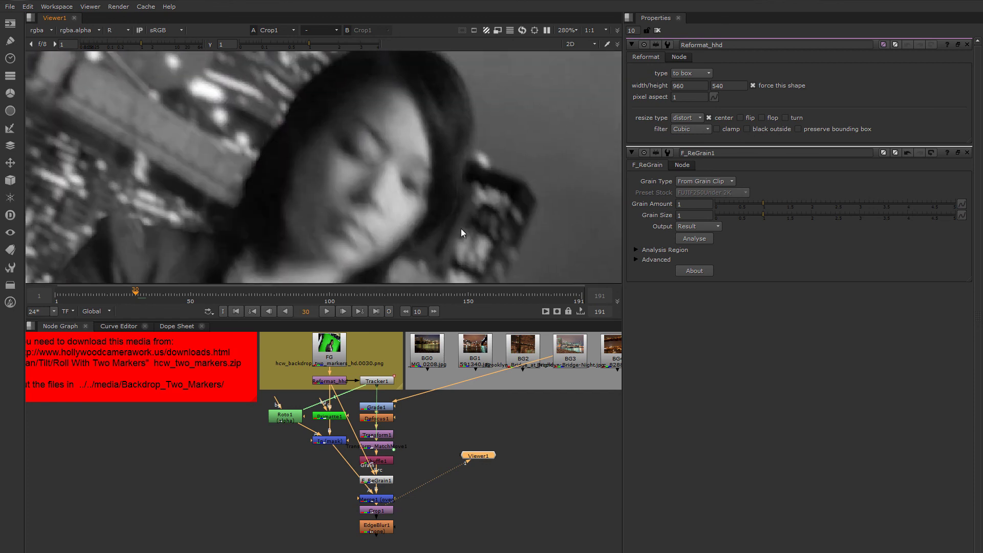
# Set F_ReGrain1's advanced Red Amount to 2.02 while judging the red channel, and switch the view to the green channel.
pyautogui.doubleClick(377, 480)
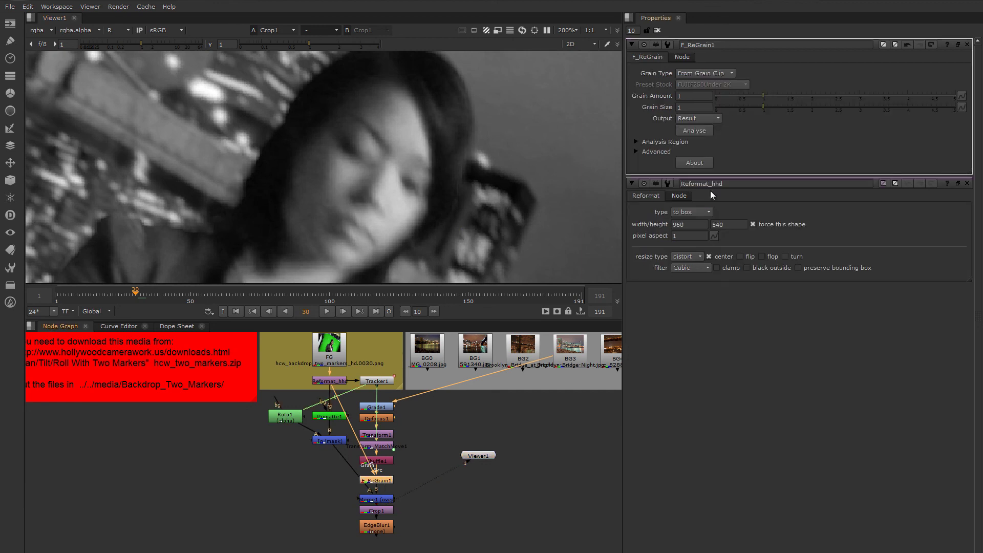
pyautogui.click(635, 152)
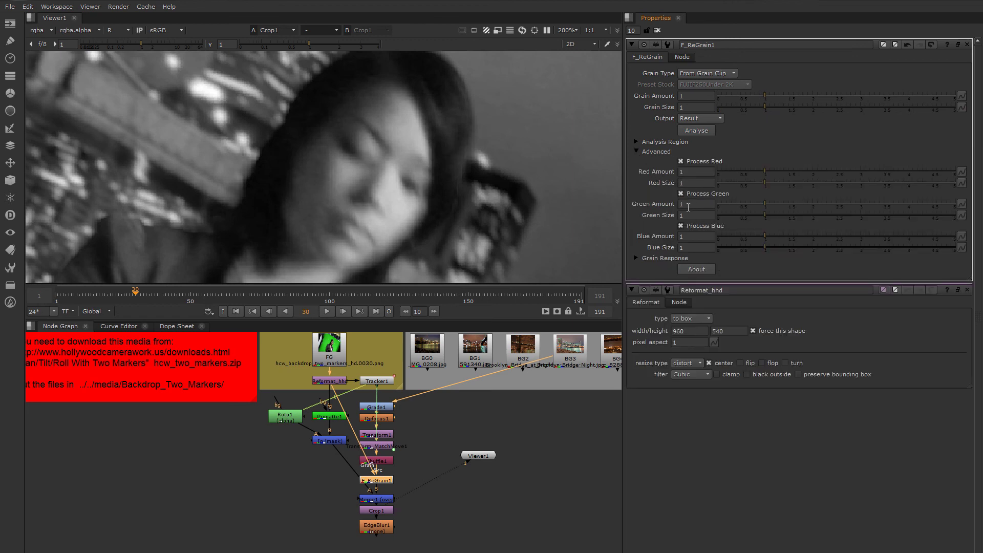
pyautogui.moveTo(509, 151); pyautogui.dragTo(472, 144, button='middle')
pyautogui.moveTo(529, 177); pyautogui.dragTo(492, 111, button='middle')
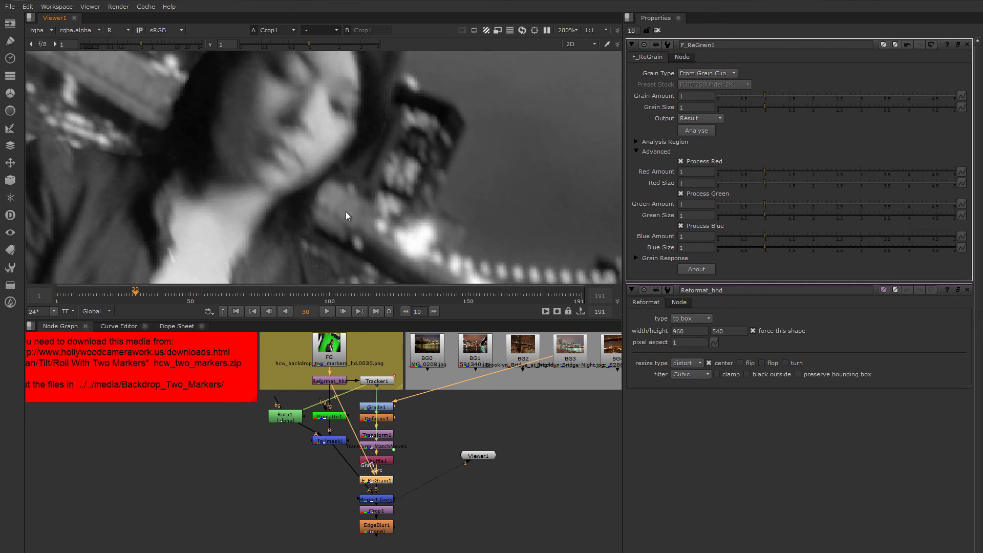
pyautogui.moveTo(762, 174); pyautogui.dragTo(835, 181)
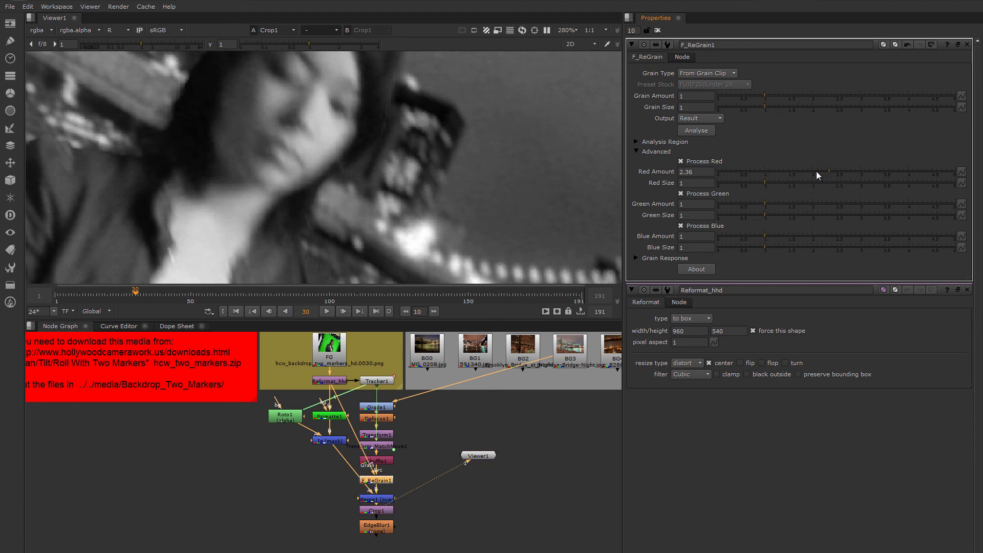
pyautogui.moveTo(815, 174); pyautogui.dragTo(814, 174)
pyautogui.press('g')
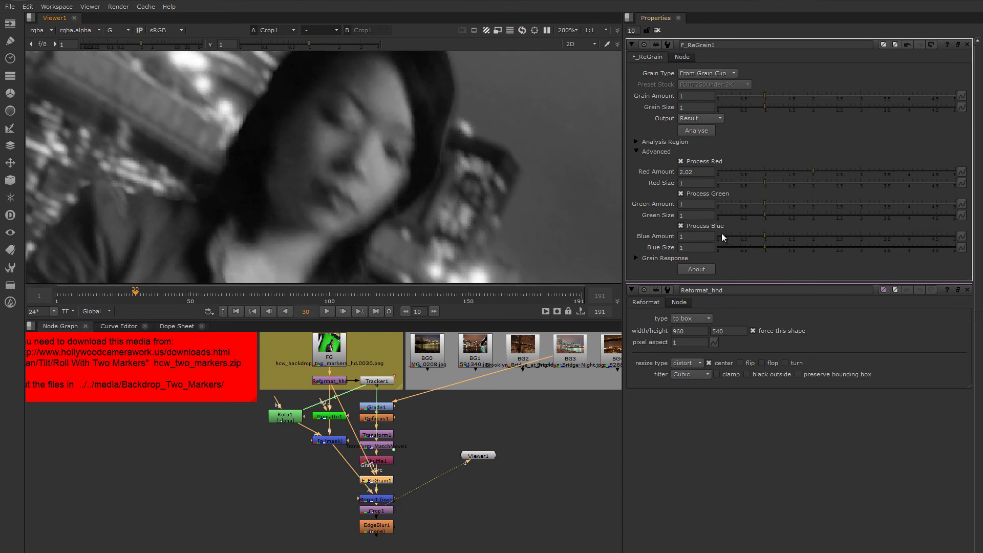
# Set F_ReGrain1's advanced Green Amount to 2.16 while judging the green channel, and switch the view to the blue channel.
pyautogui.click(785, 204)
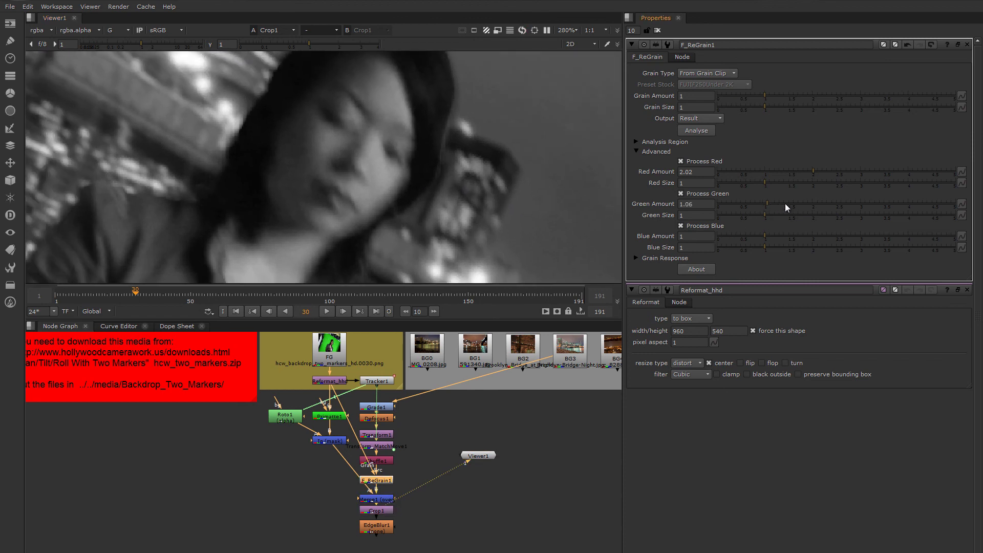
pyautogui.click(812, 207)
pyautogui.click(818, 207)
pyautogui.press('b')
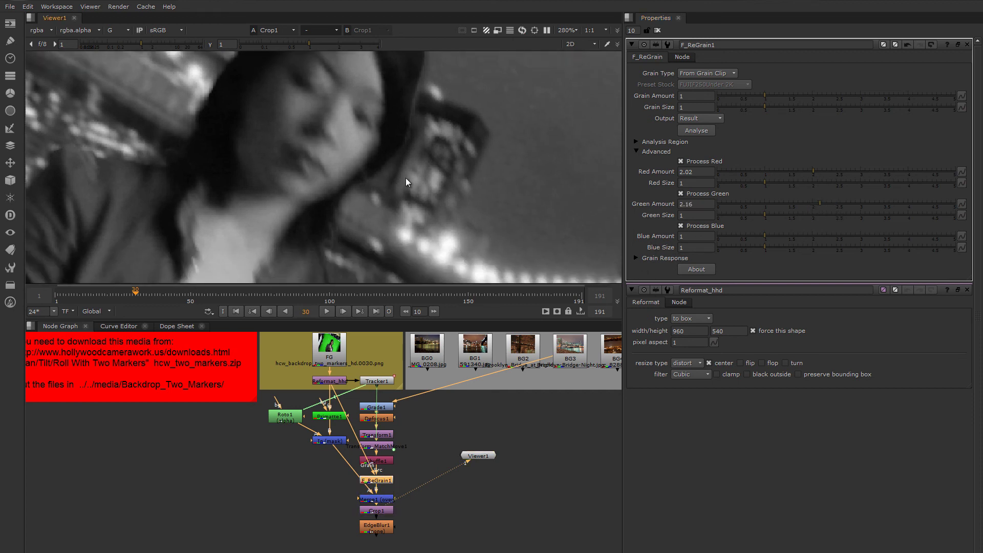
# Set F_ReGrain1's Blue Amount to 4.3 and Blue Size to 0.78 while judging the grain in the blue channel.
pyautogui.moveTo(436, 191); pyautogui.dragTo(497, 221, button='middle')
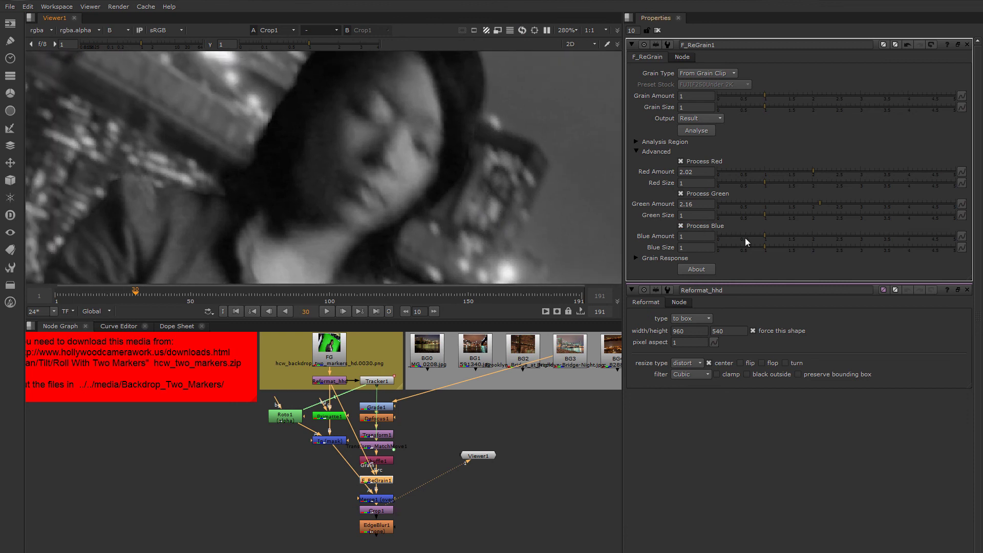
pyautogui.moveTo(768, 239); pyautogui.dragTo(921, 242)
pyautogui.scroll(-3, 471, 195)
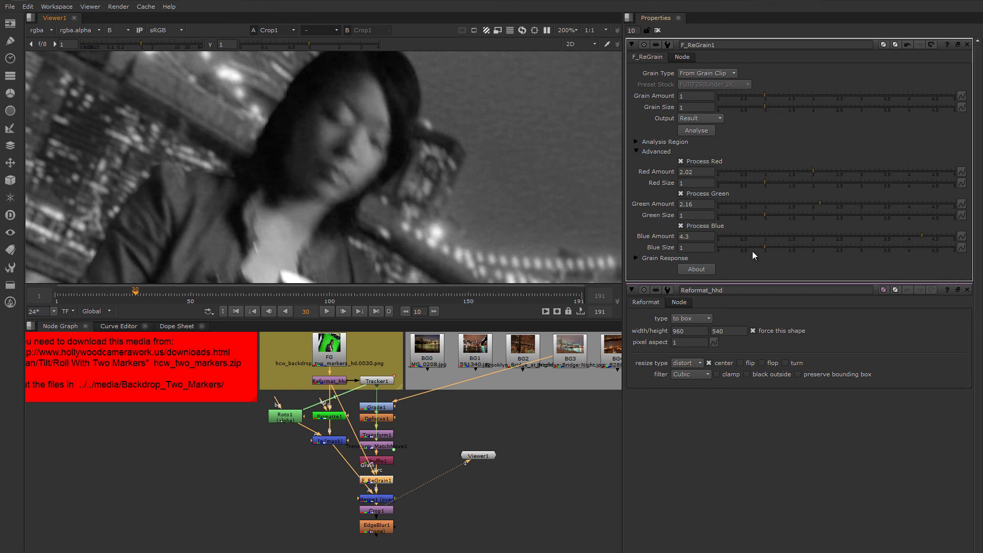
pyautogui.moveTo(763, 248)
pyautogui.mouseDown()
pyautogui.moveTo(745, 248)
pyautogui.moveTo(754, 254)
pyautogui.mouseUp()
pyautogui.scroll(-2, 450, 185)
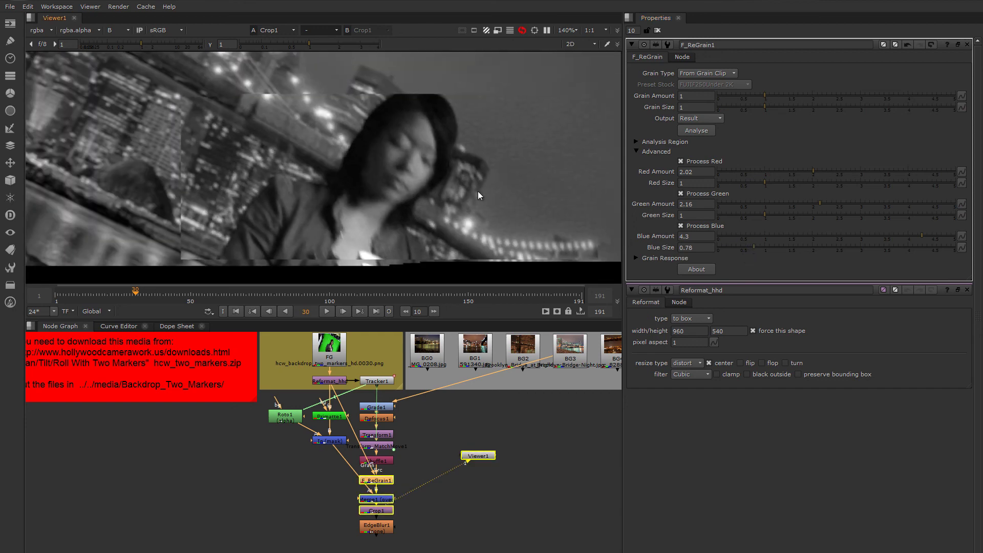
# Check the red channel, return the view to full RGB, and close all node properties to examine the regrained composite.
pyautogui.press('r')
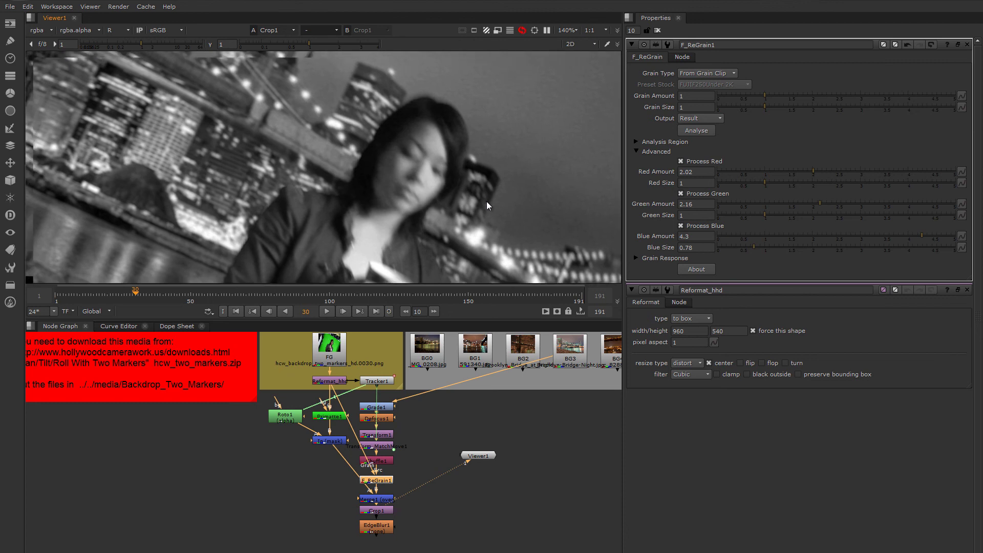
pyautogui.scroll(-5, 474, 190)
pyautogui.press('r')
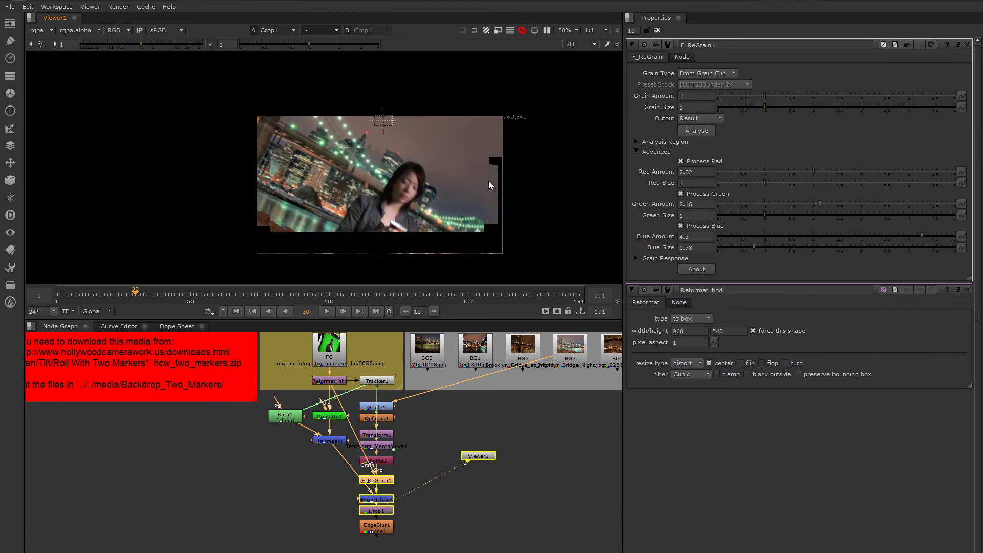
pyautogui.click(658, 30)
pyautogui.scroll(3, 376, 146)
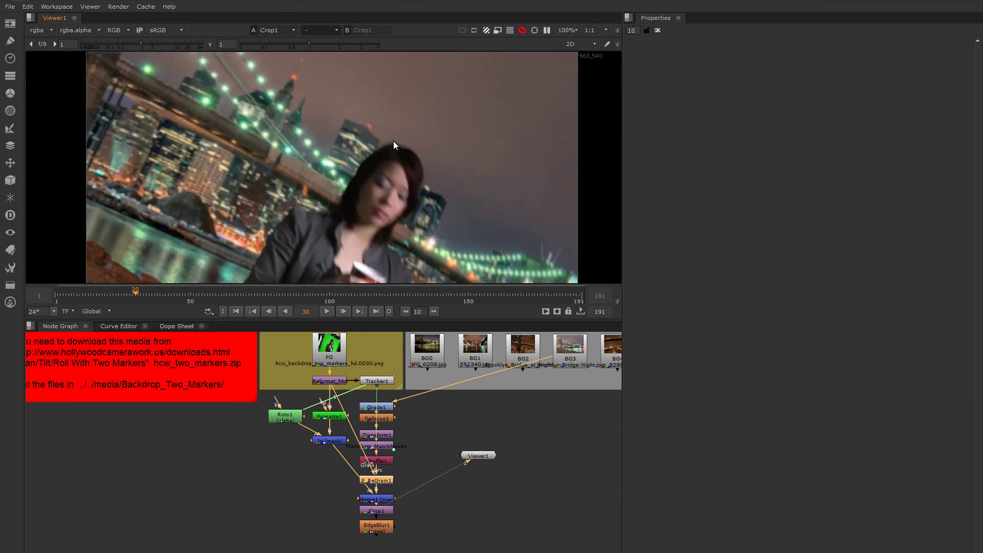
pyautogui.scroll(1, 373, 142)
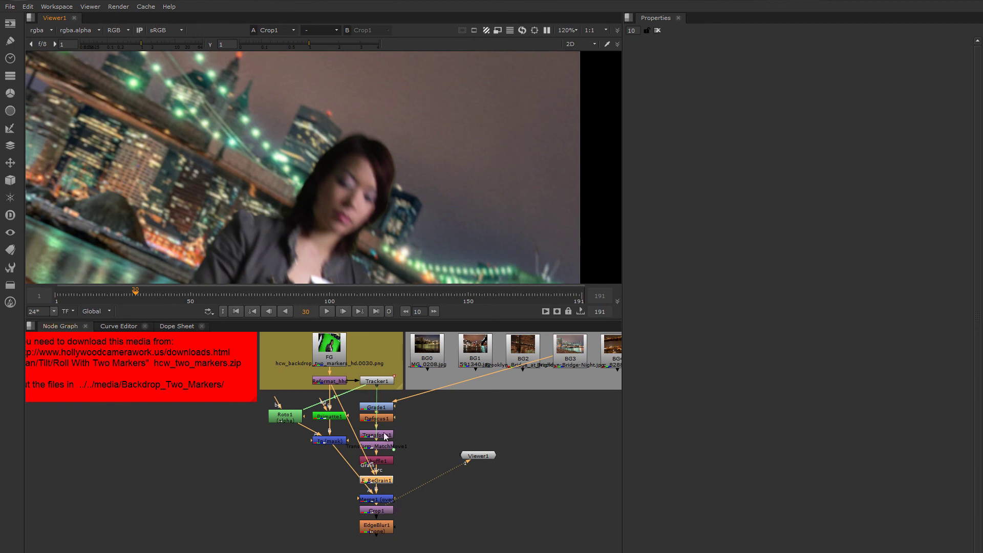
# Reopen F_ReGrain1's properties and lower the overall Grain Amount to 0.6, judging the full-colour composite.
pyautogui.doubleClick(382, 481)
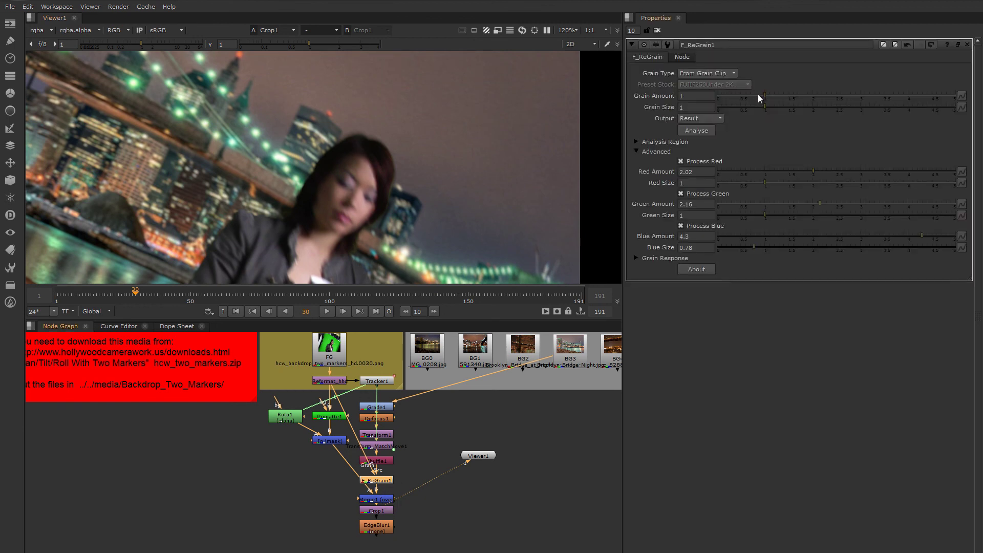
pyautogui.moveTo(758, 94); pyautogui.dragTo(746, 95)
pyautogui.moveTo(460, 200); pyautogui.dragTo(477, 177, button='middle')
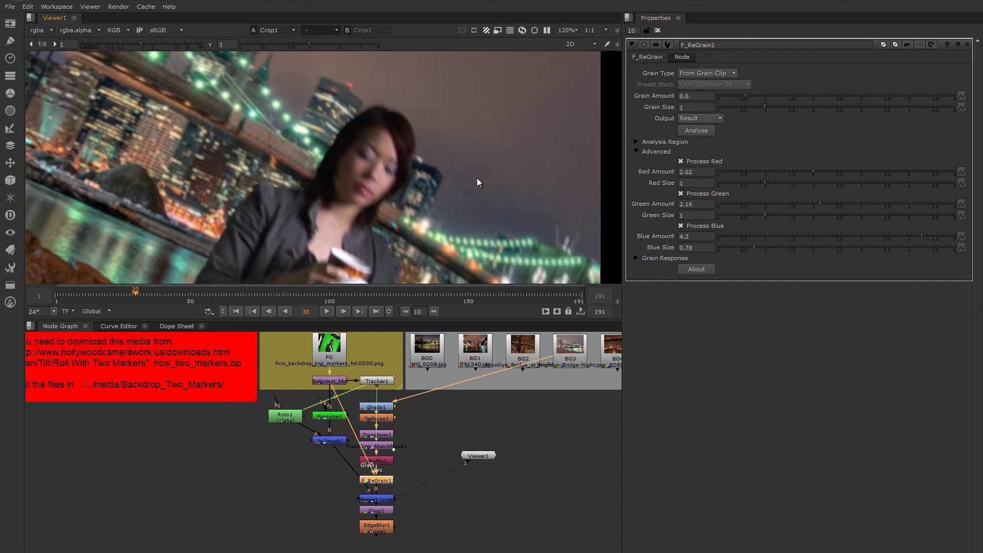
pyautogui.hotkey('ctrl', '1')
pyautogui.moveTo(455, 227); pyautogui.dragTo(488, 196, button='middle')
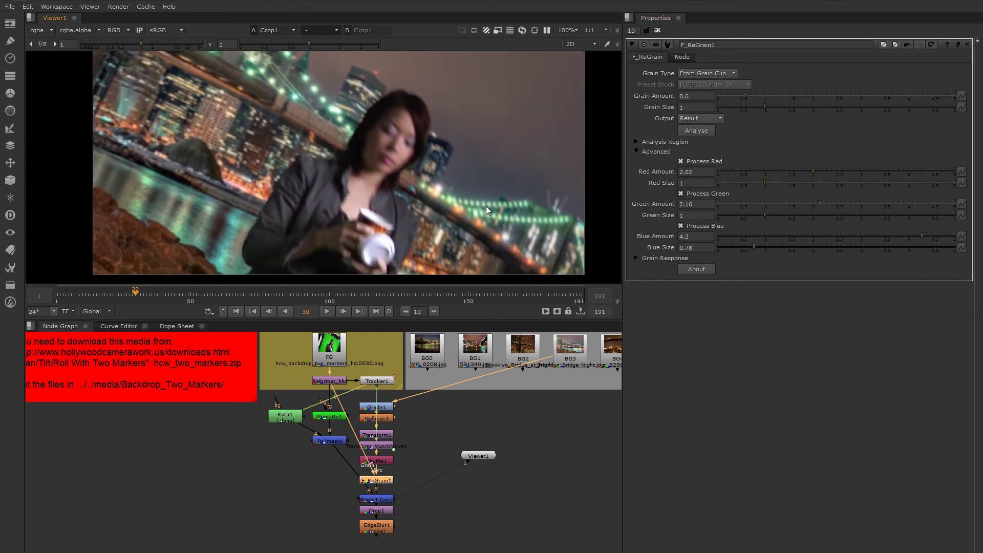
# Go back to frame 1 and play the composite forward to review the grain match in motion.
pyautogui.moveTo(124, 290); pyautogui.dragTo(54, 299)
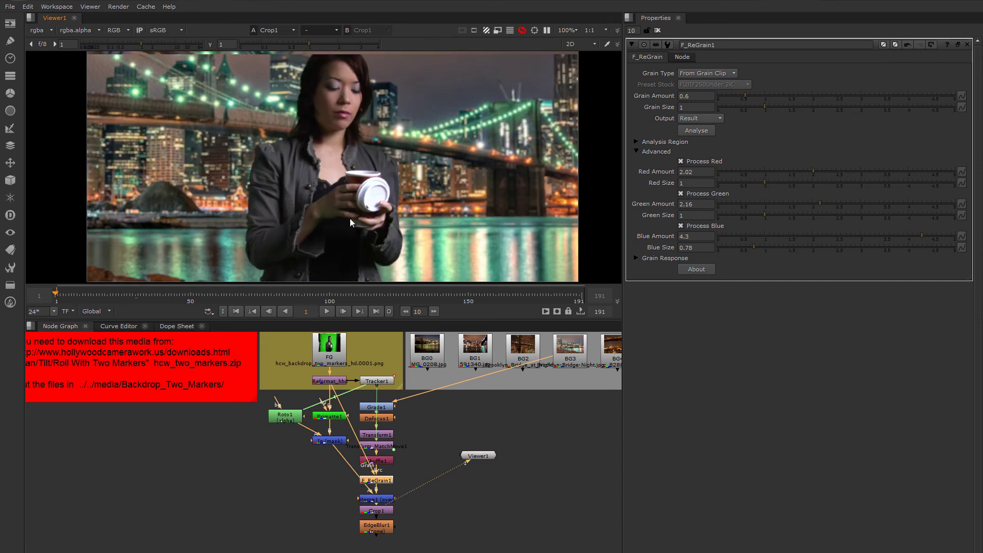
pyautogui.moveTo(348, 222); pyautogui.dragTo(342, 232, button='middle')
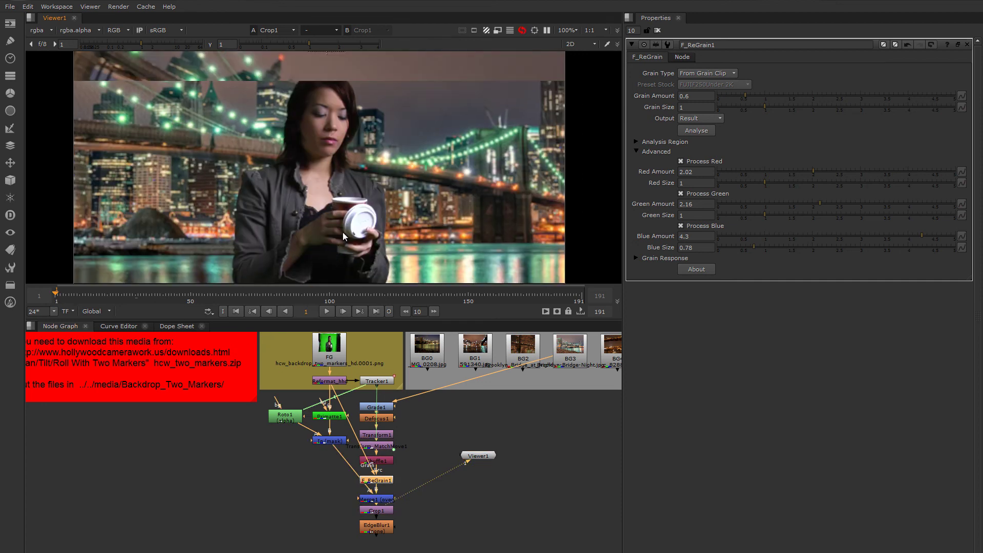
pyautogui.click(327, 311)
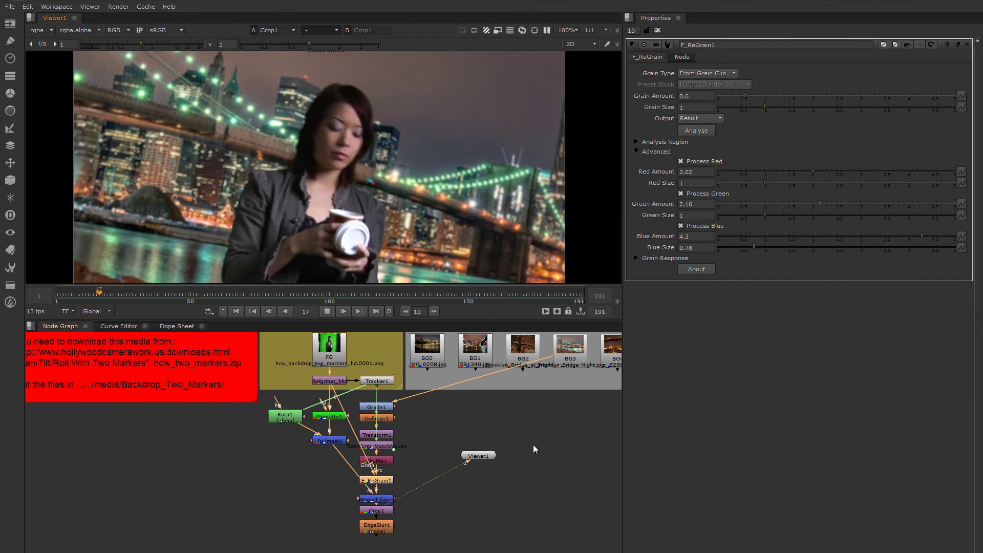